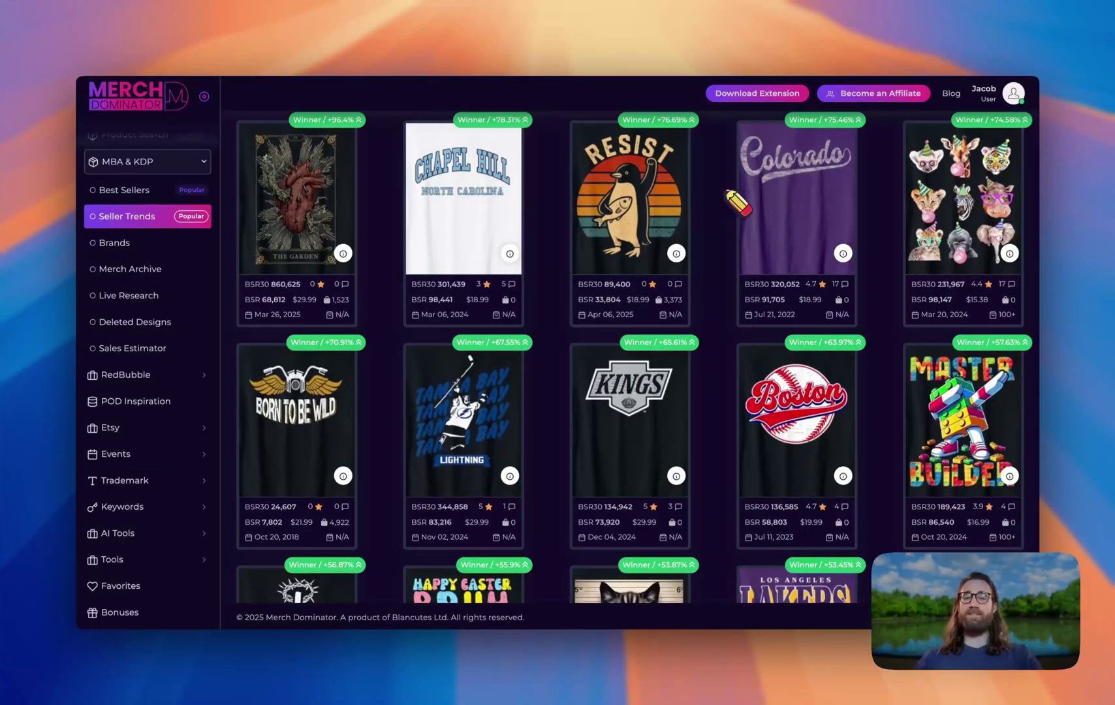
# Step: Browse the trending shirt designs in Merch Dominator's Seller Trends and look over the colorized "Support Local Street Cats" design in ChatGPT
pyautogui.scroll(1, 738, 203)
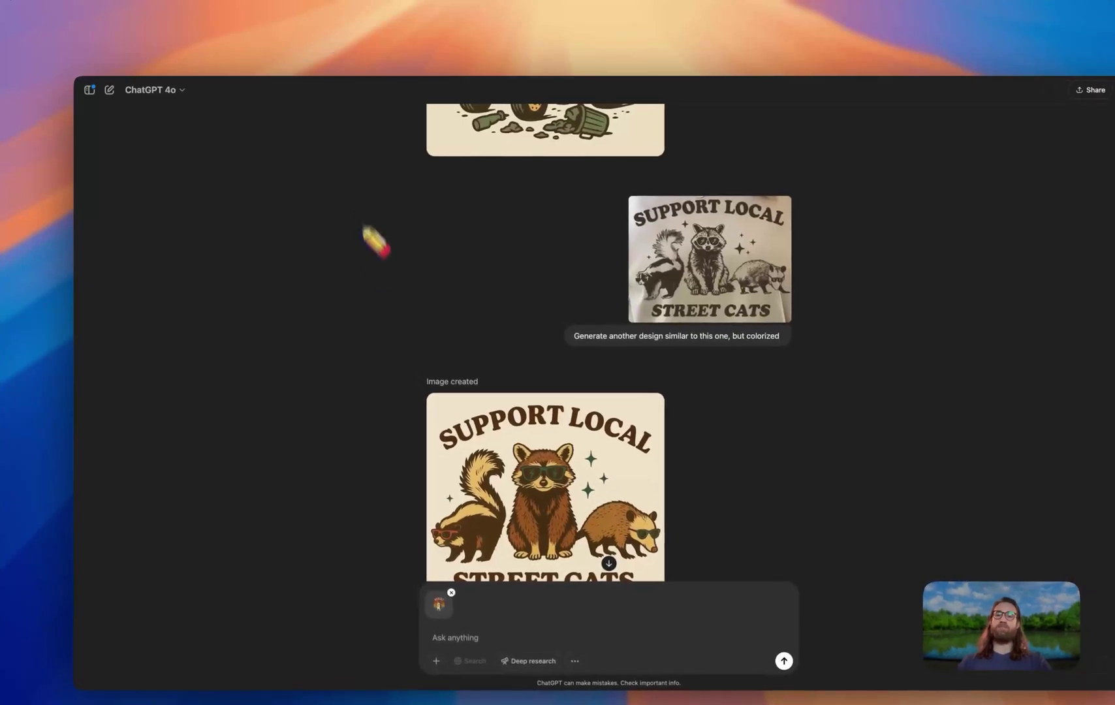
pyautogui.scroll(-2, 373, 273)
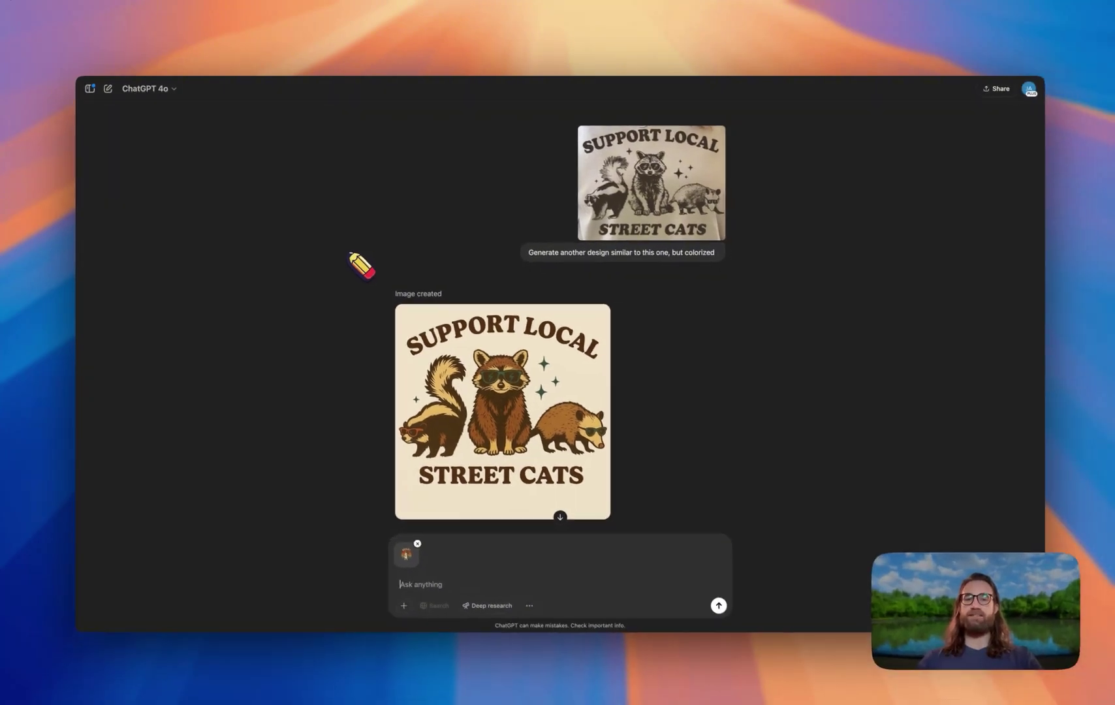
pyautogui.scroll(-1, 351, 254)
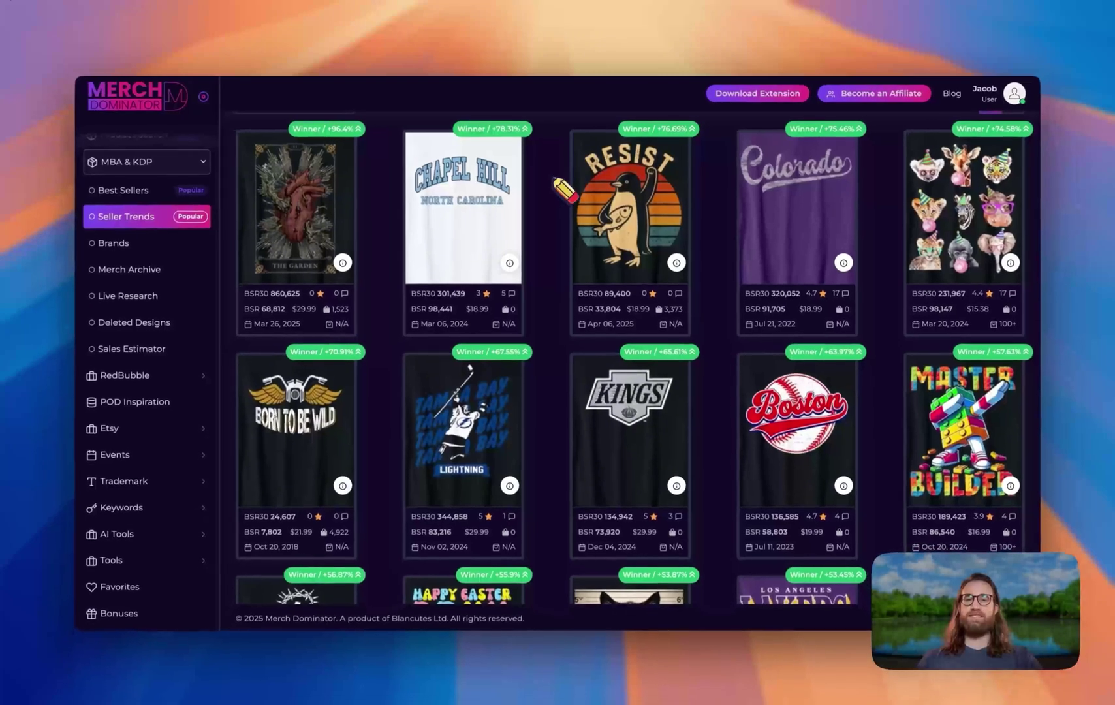
pyautogui.scroll(-2, 566, 200)
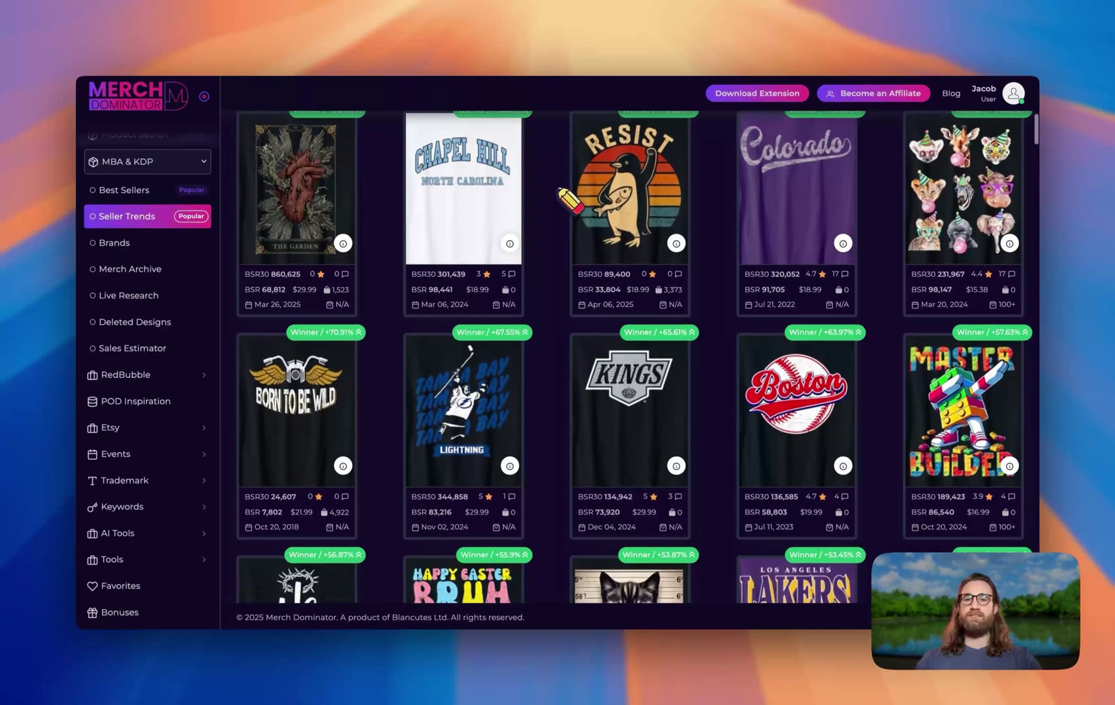
pyautogui.scroll(2, 567, 200)
pyautogui.moveTo(568, 196)
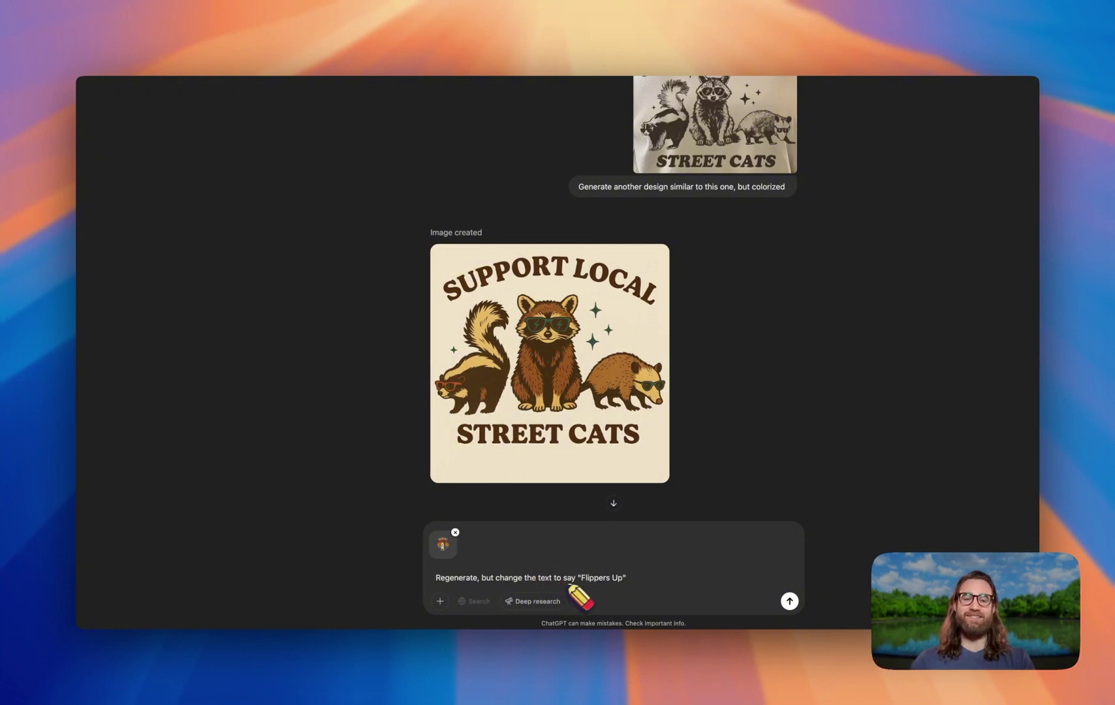
# Step: In ChatGPT, send the attached RESIST penguin image with the prompt "Regenerate, but change the text to say "Flippers Up""
pyautogui.press('super+a')
pyautogui.click(630, 579)
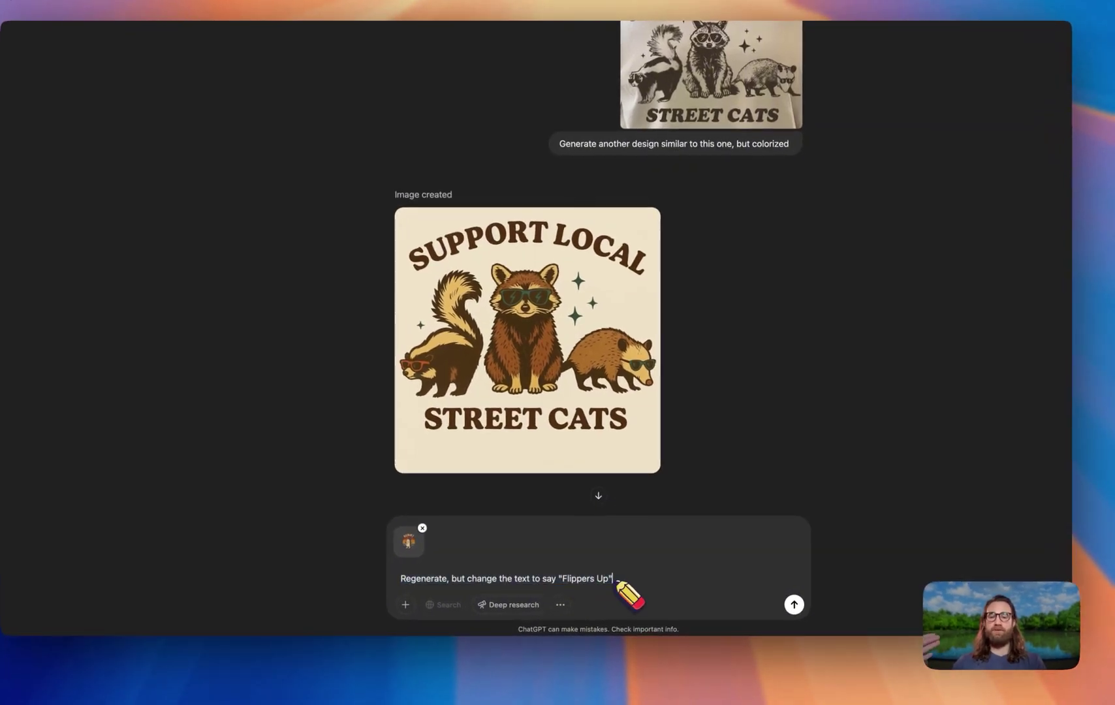
pyautogui.press('Return')
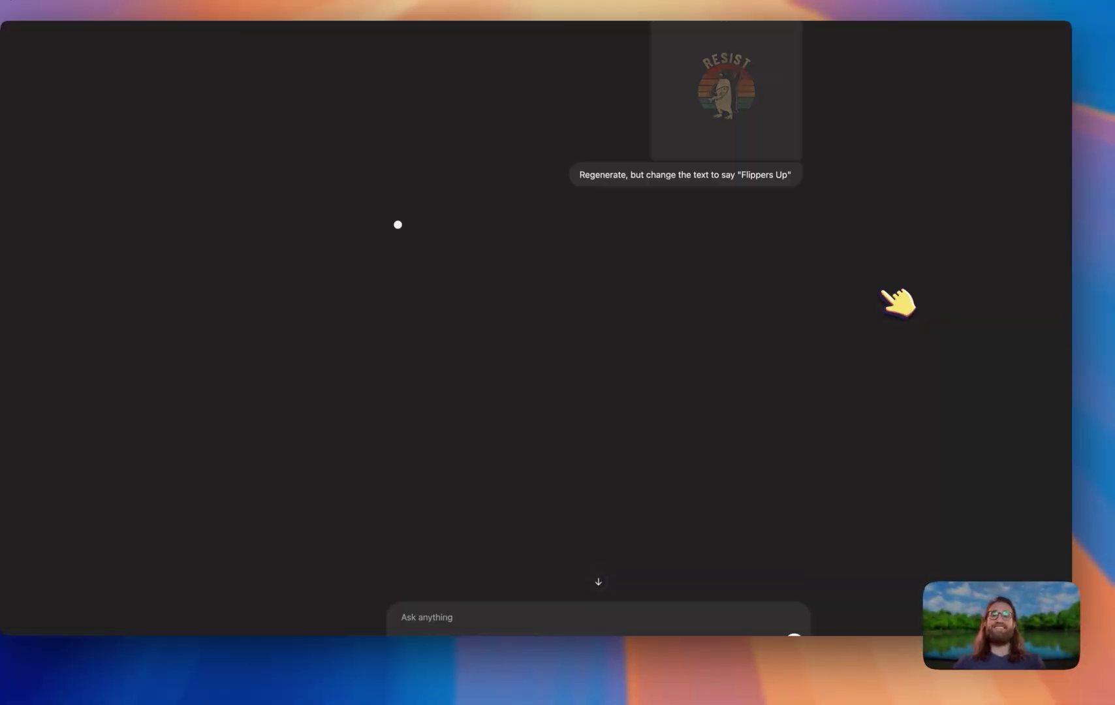
# Step: Go back to the black-and-white "Support Local Street Cats" reference photo, view it enlarged and close it
pyautogui.scroll(5, 898, 301)
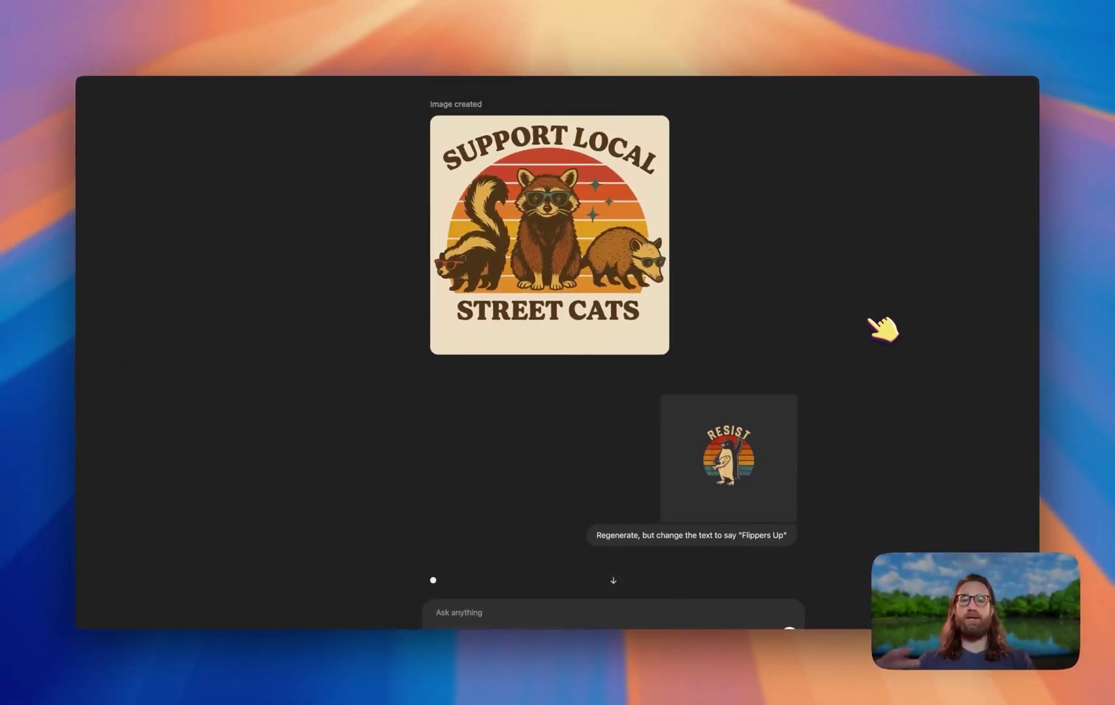
pyautogui.scroll(10, 875, 322)
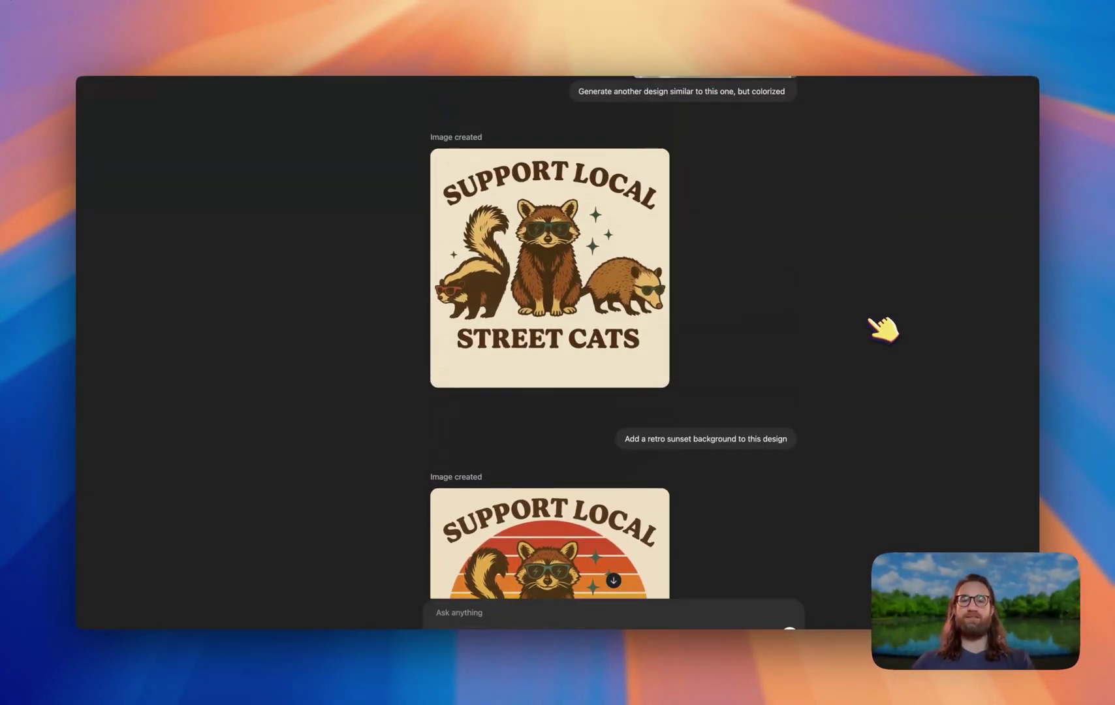
pyautogui.scroll(-2, 883, 328)
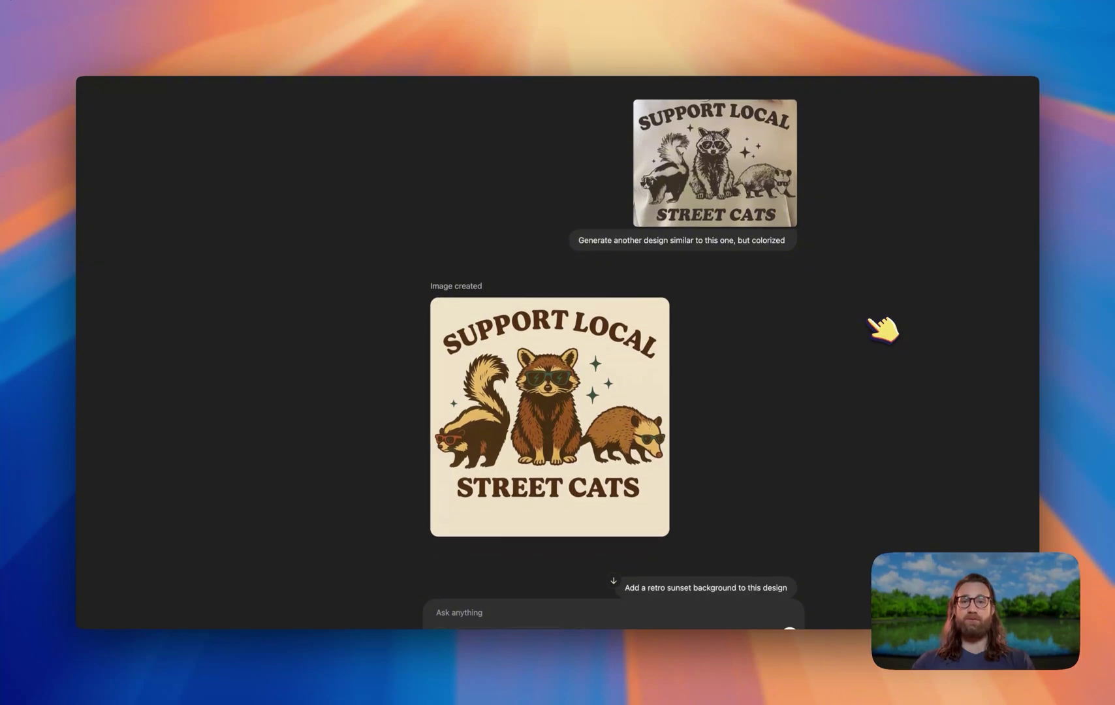
pyautogui.click(719, 131)
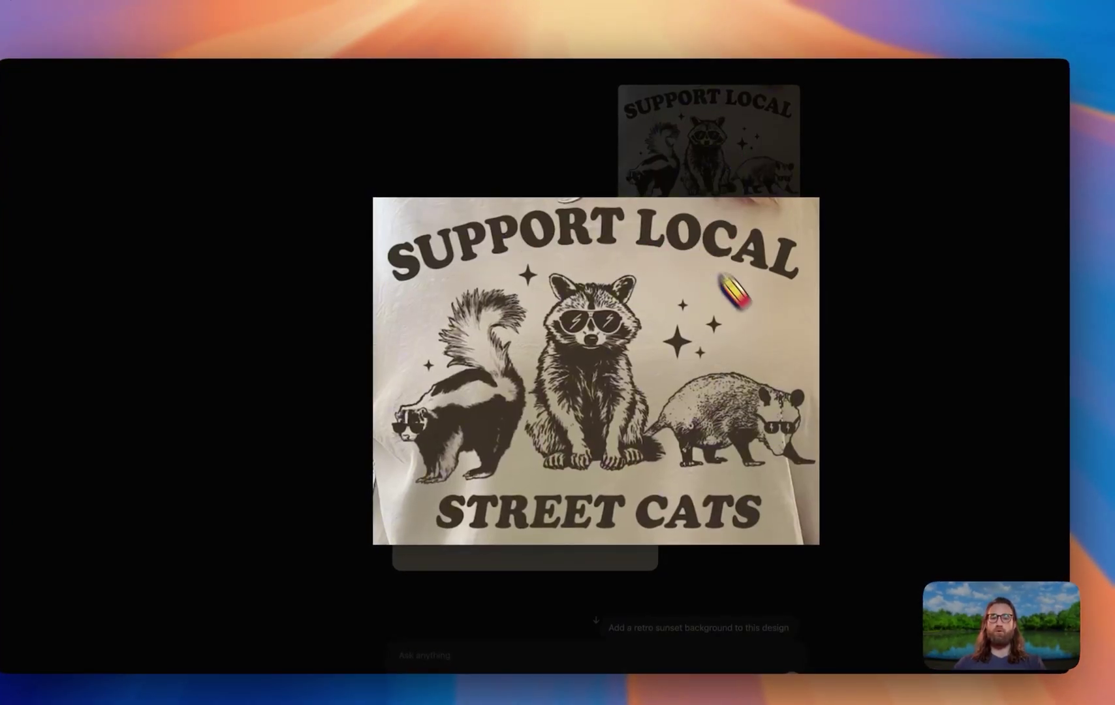
pyautogui.click(833, 422)
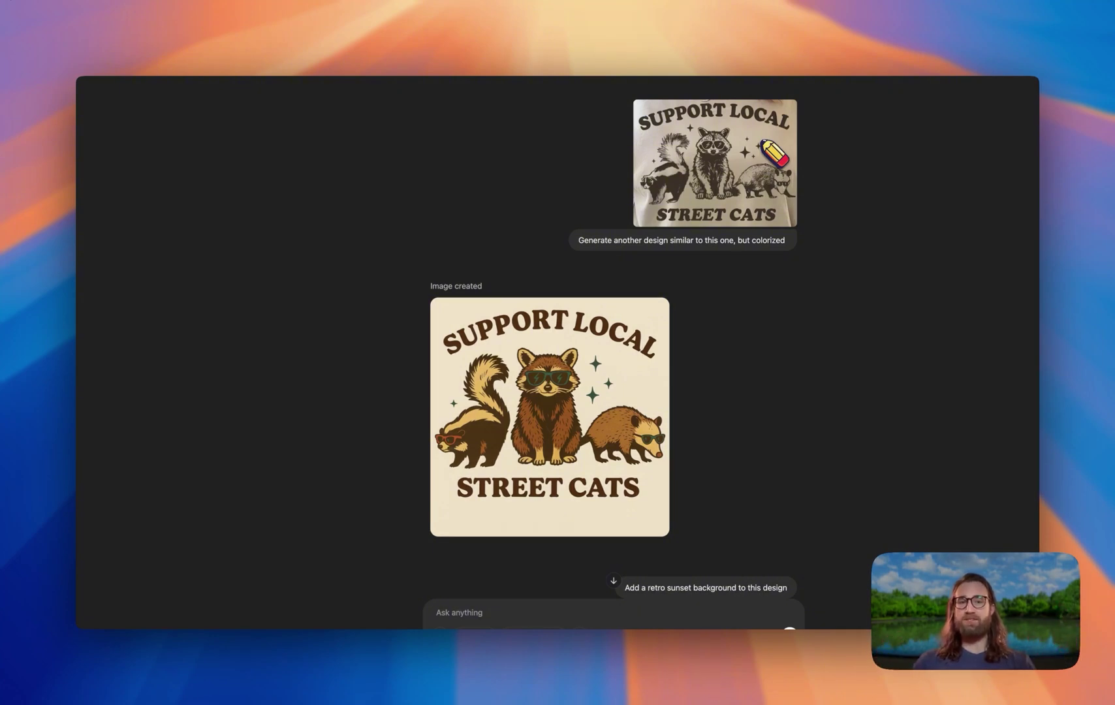
# Step: Compare the Street Cats reference photo with the colorized design and the version with the retro sunset background
pyautogui.scroll(-3, 722, 281)
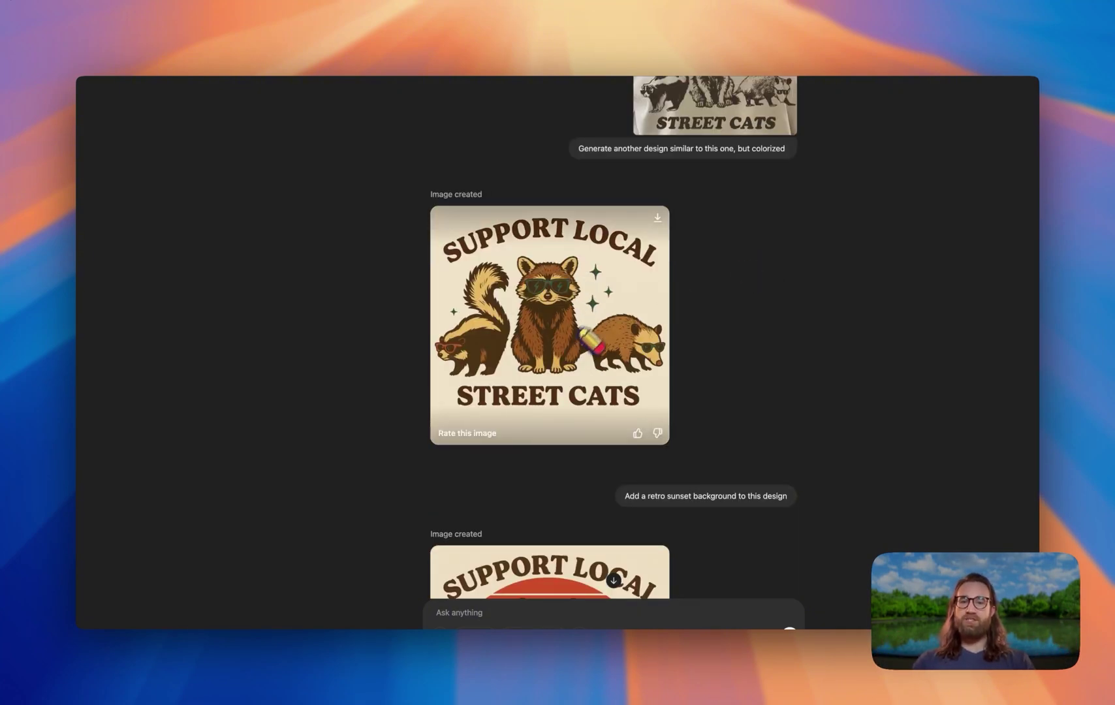
pyautogui.scroll(1, 783, 311)
pyautogui.scroll(2, 792, 319)
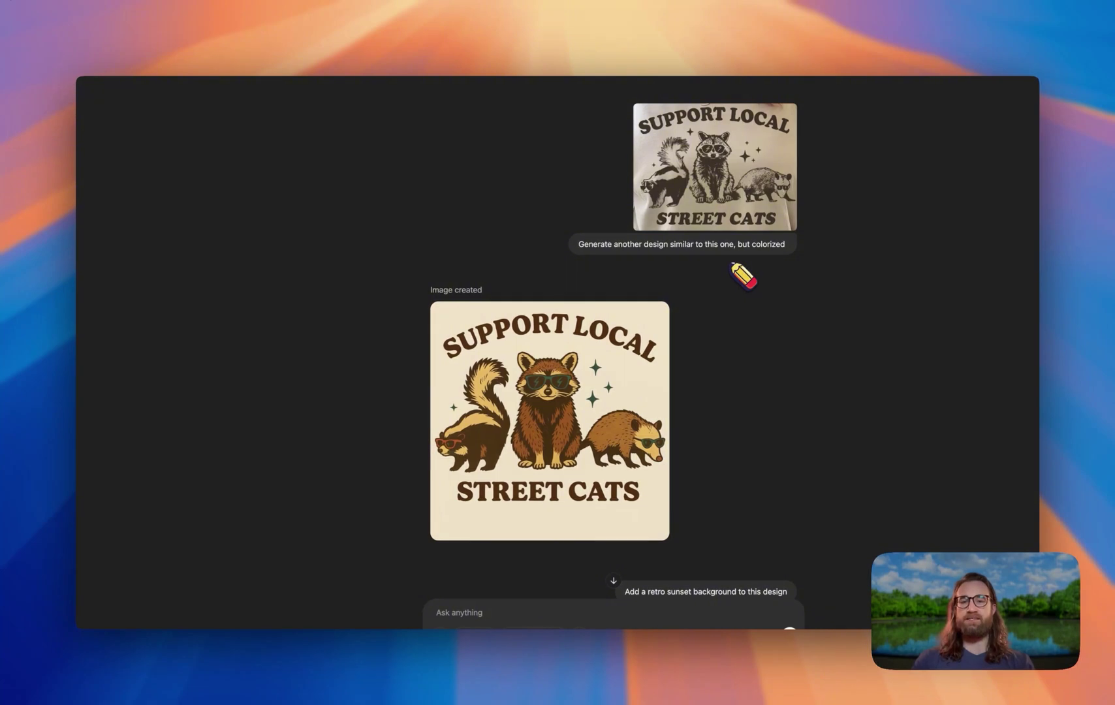
pyautogui.scroll(-4, 691, 309)
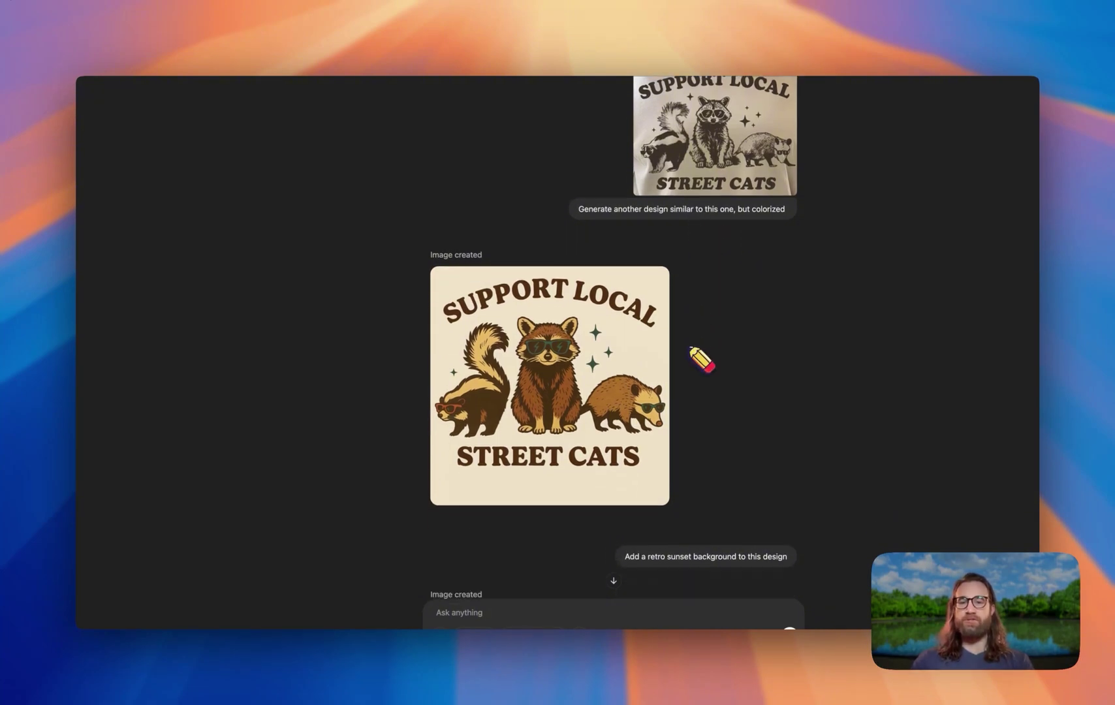
pyautogui.scroll(-5, 692, 350)
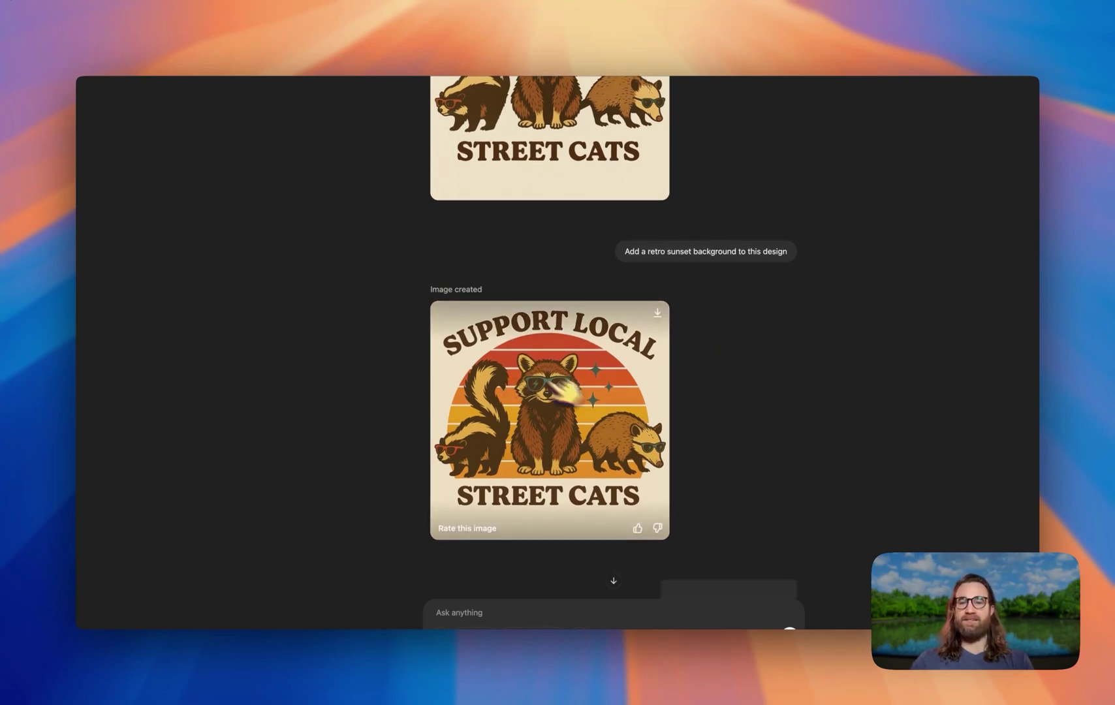
pyautogui.click(604, 450)
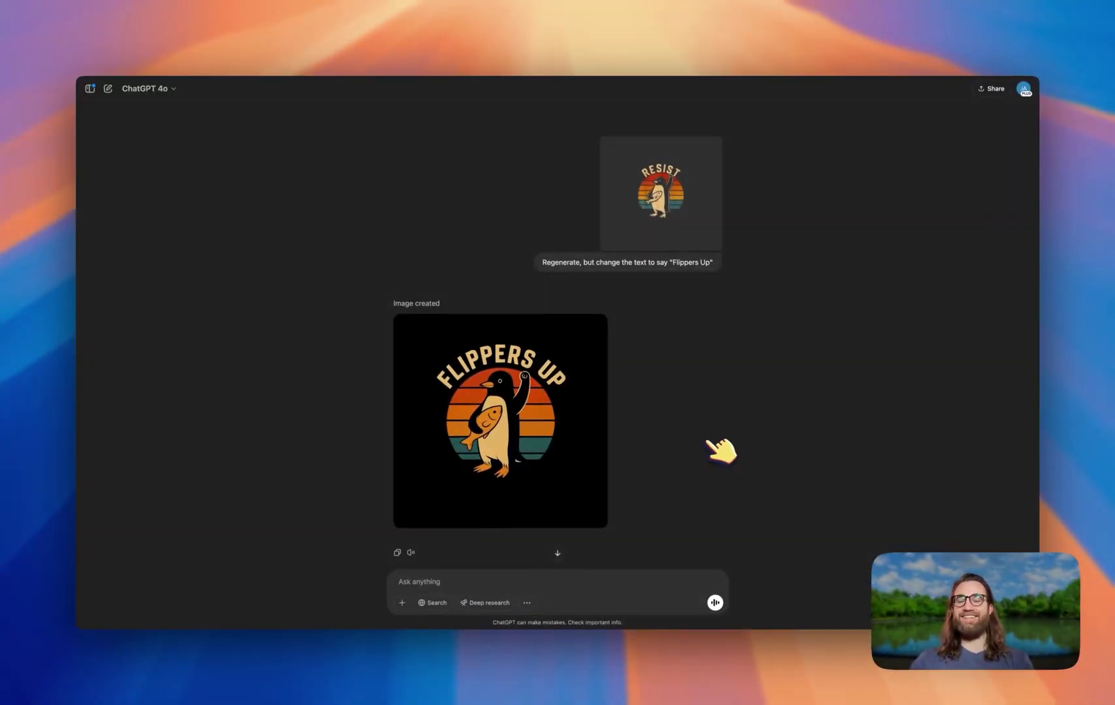
# Step: View the generated "Flippers Up" penguin and the original RESIST image enlarged to compare them
pyautogui.click(591, 441)
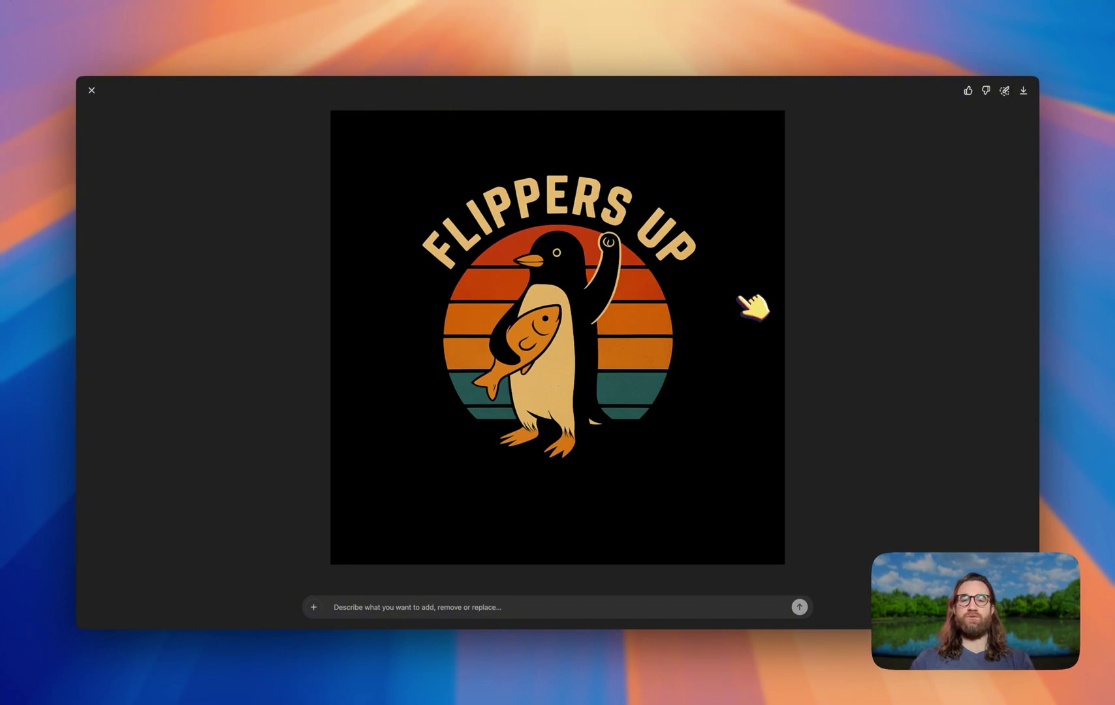
pyautogui.click(91, 90)
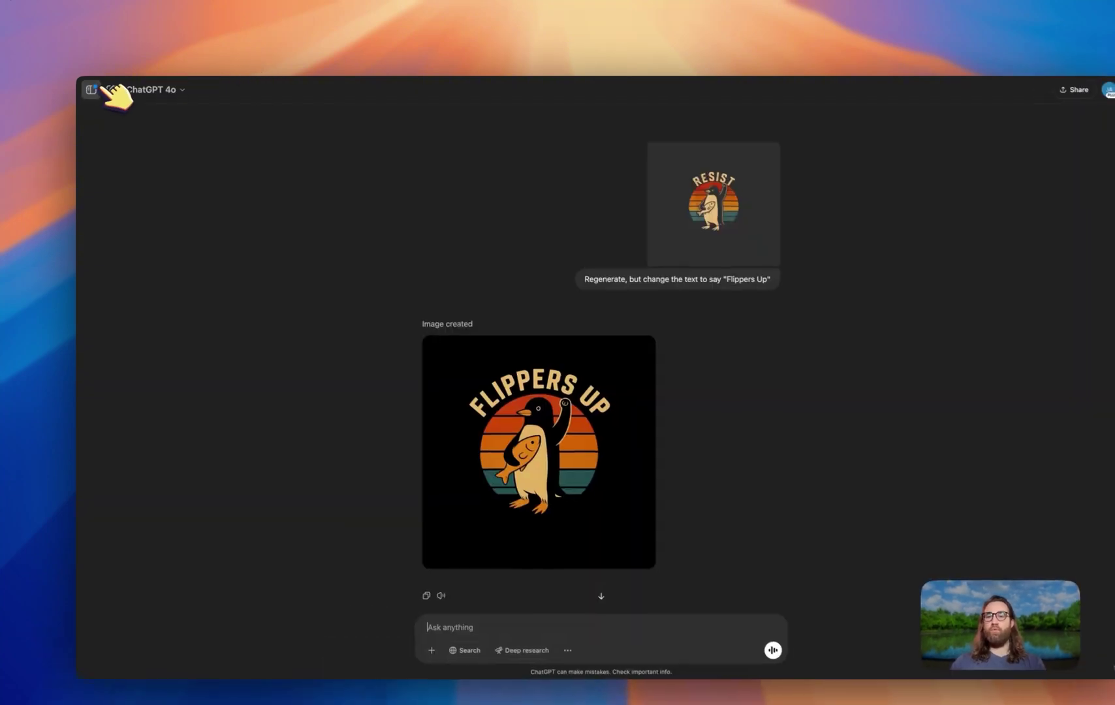
pyautogui.click(691, 224)
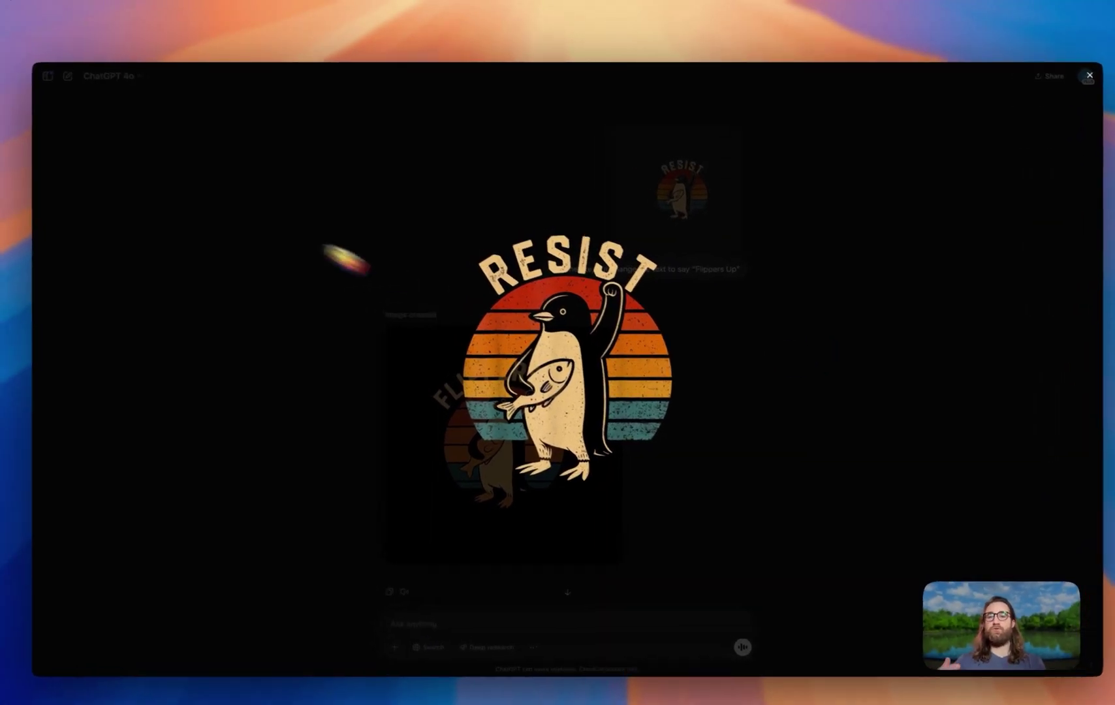
pyautogui.click(1031, 91)
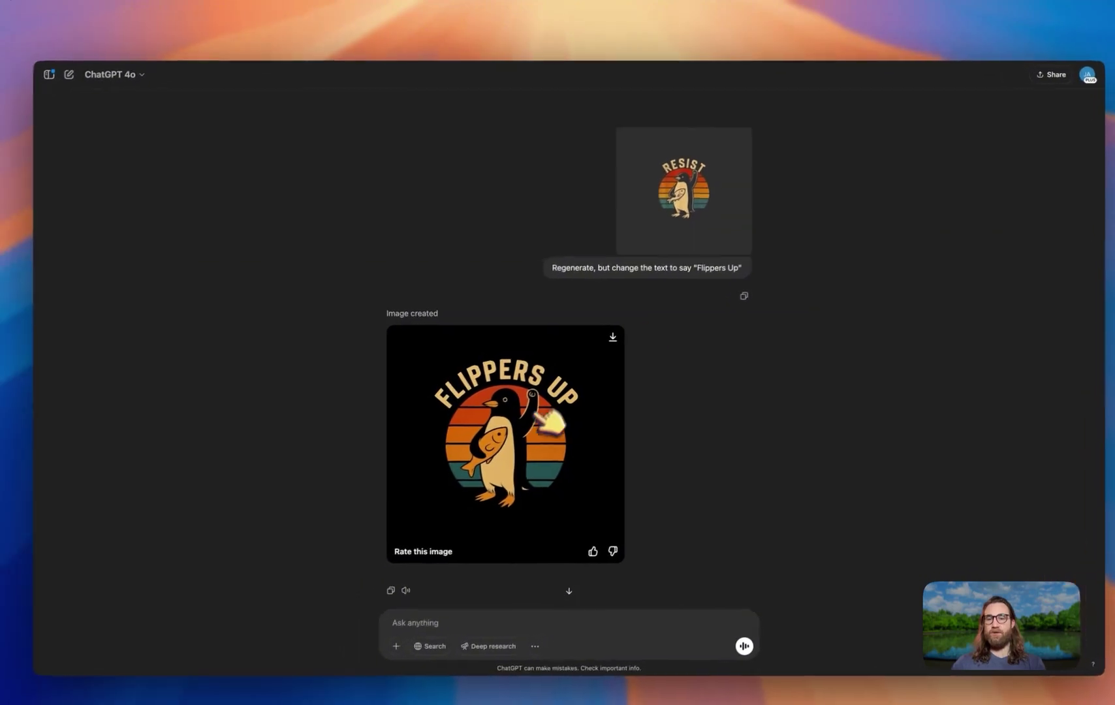
pyautogui.click(446, 455)
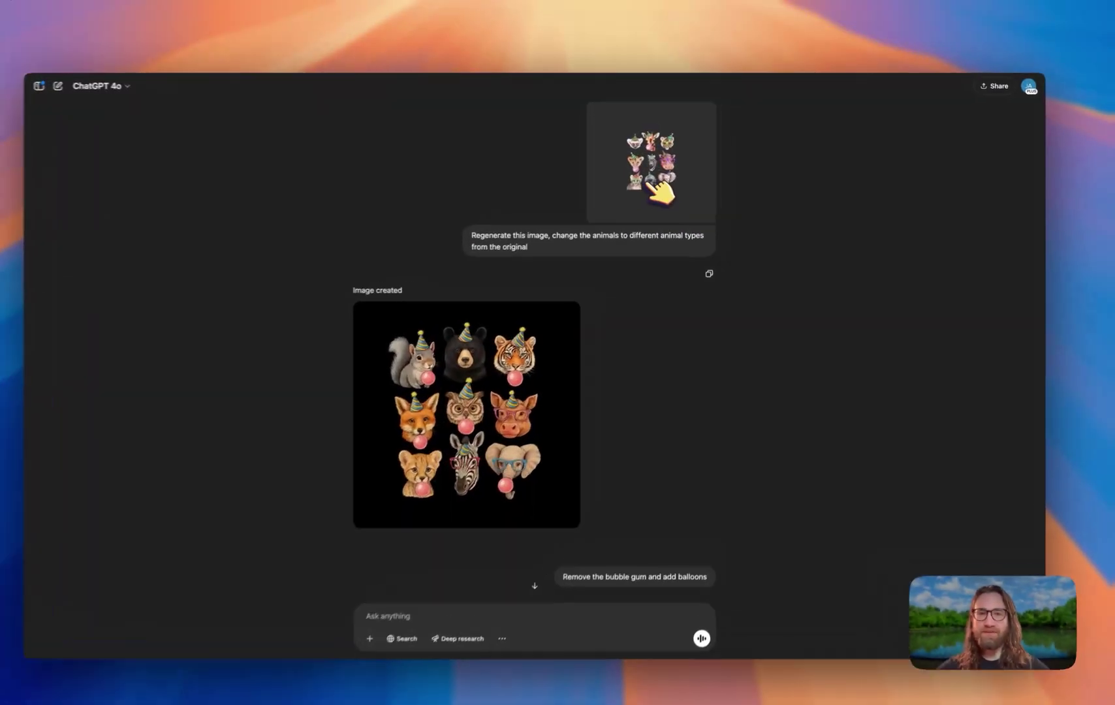
# Step: View the original party-hat animals image enlarged, and examine the regenerated version with different animal types against its prompt
pyautogui.click(652, 186)
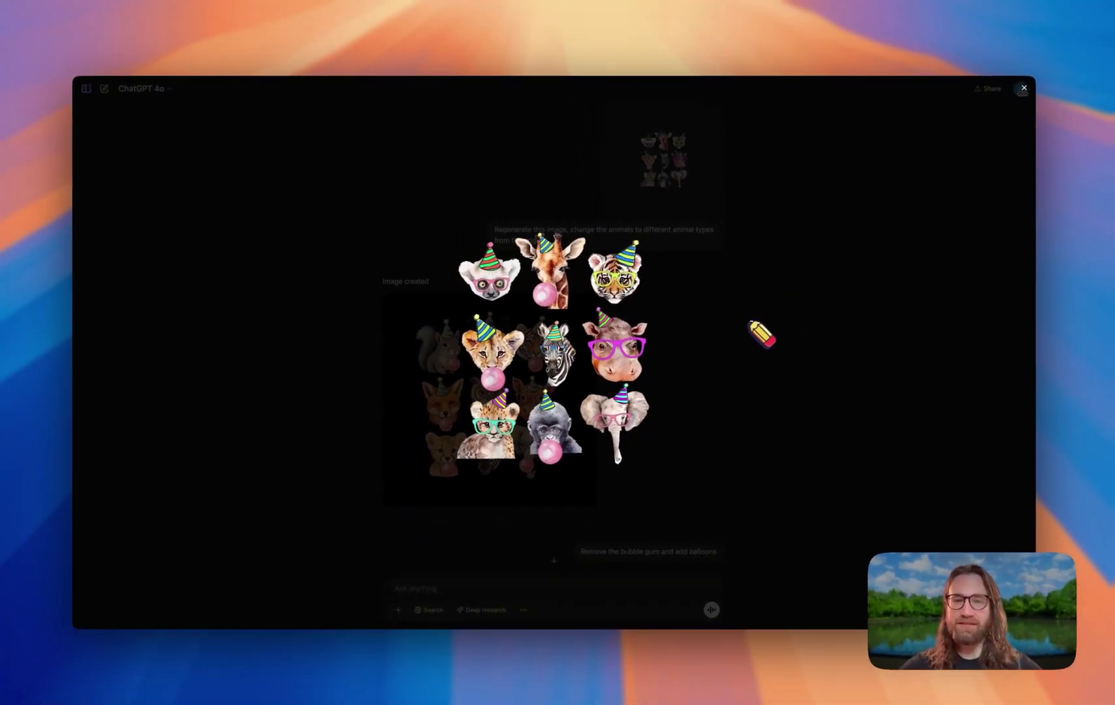
pyautogui.click(1024, 88)
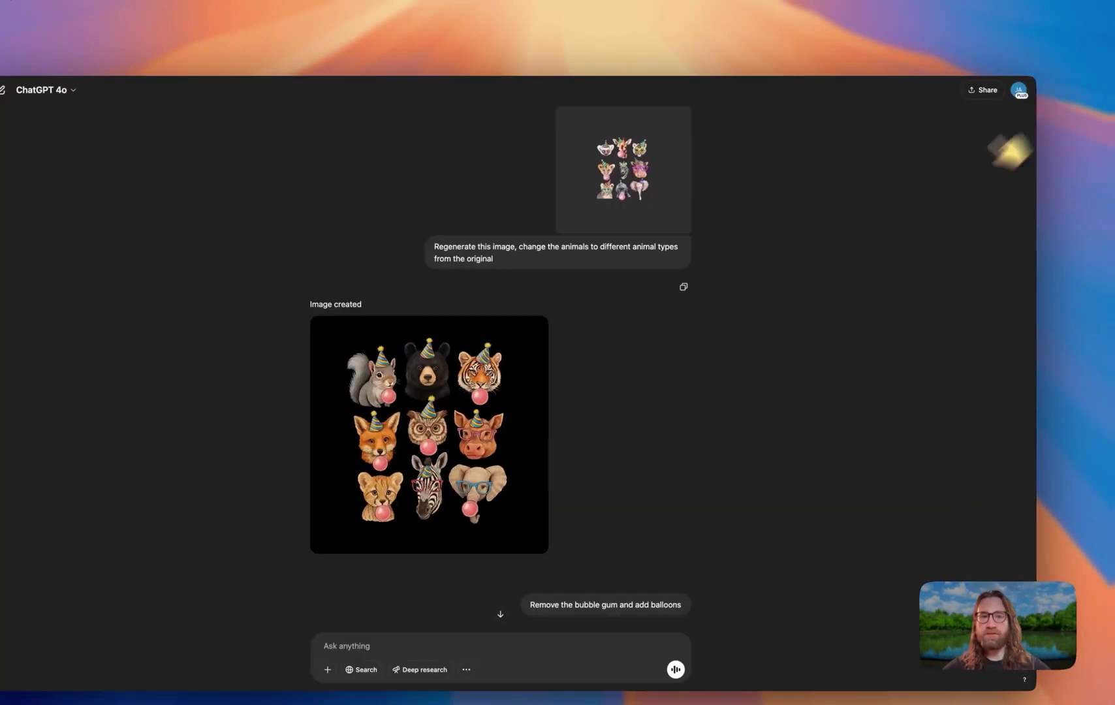
pyautogui.scroll(-3, 660, 335)
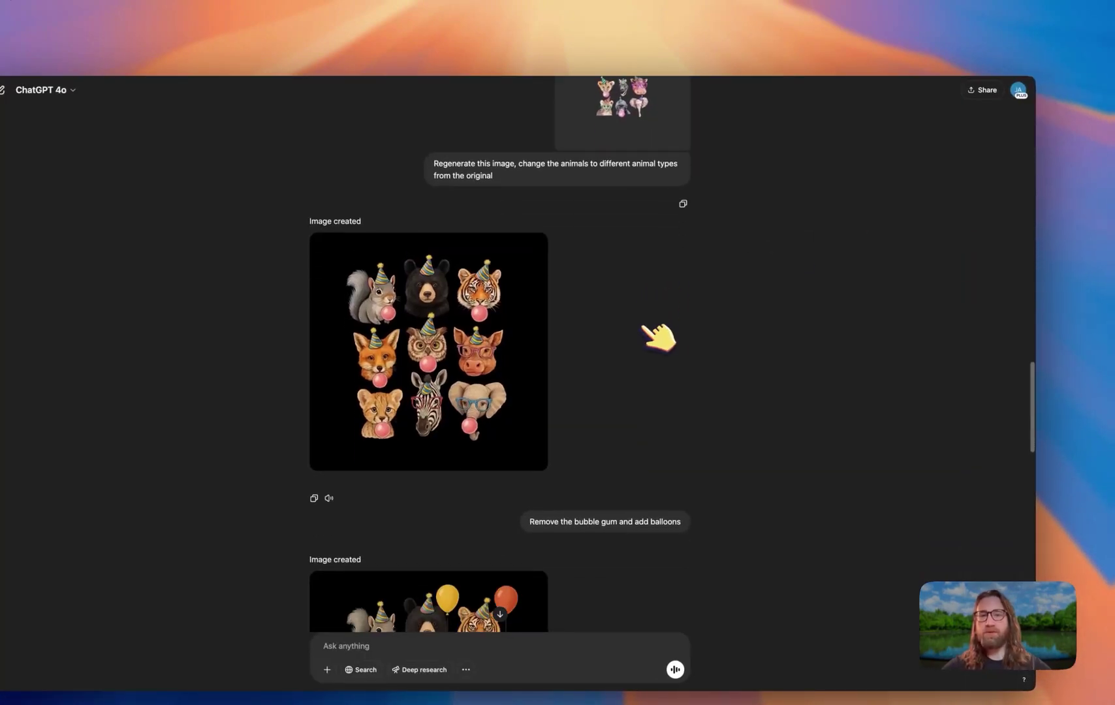
pyautogui.scroll(2, 660, 336)
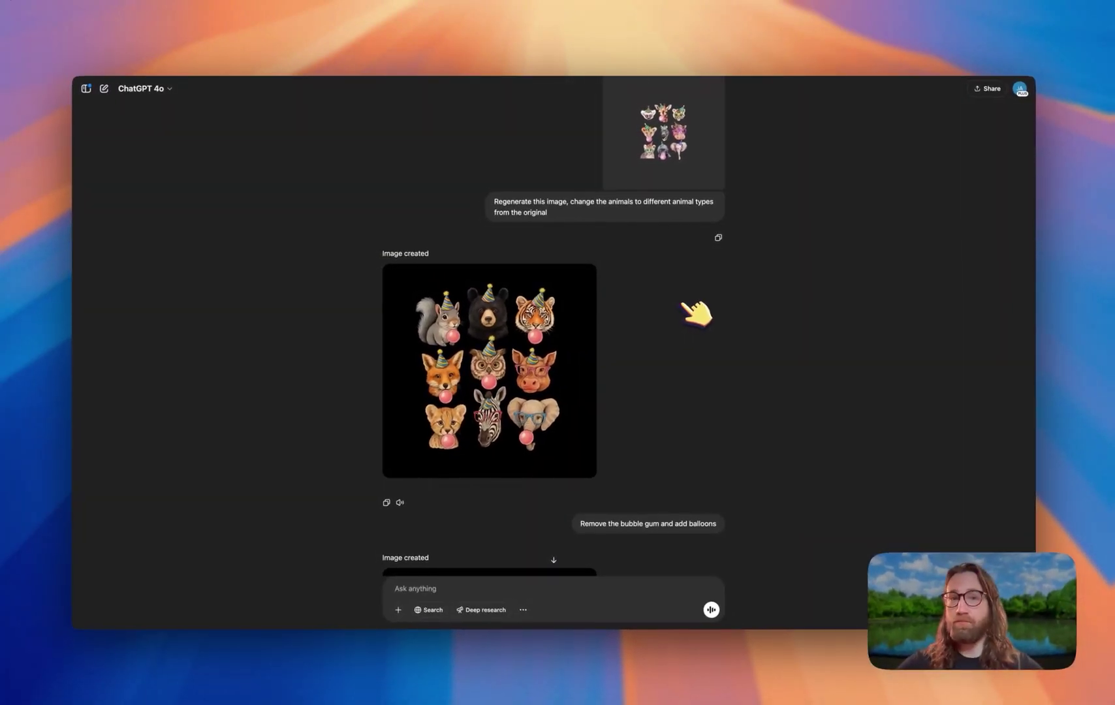
pyautogui.scroll(-1, 653, 343)
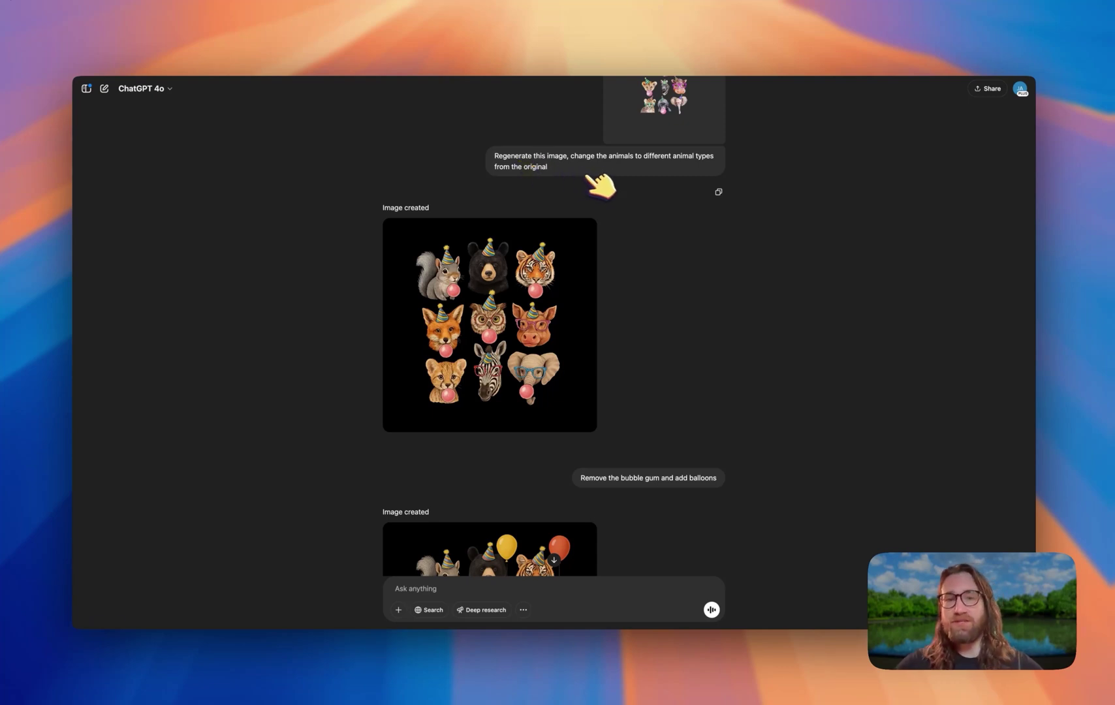
pyautogui.scroll(-2, 645, 243)
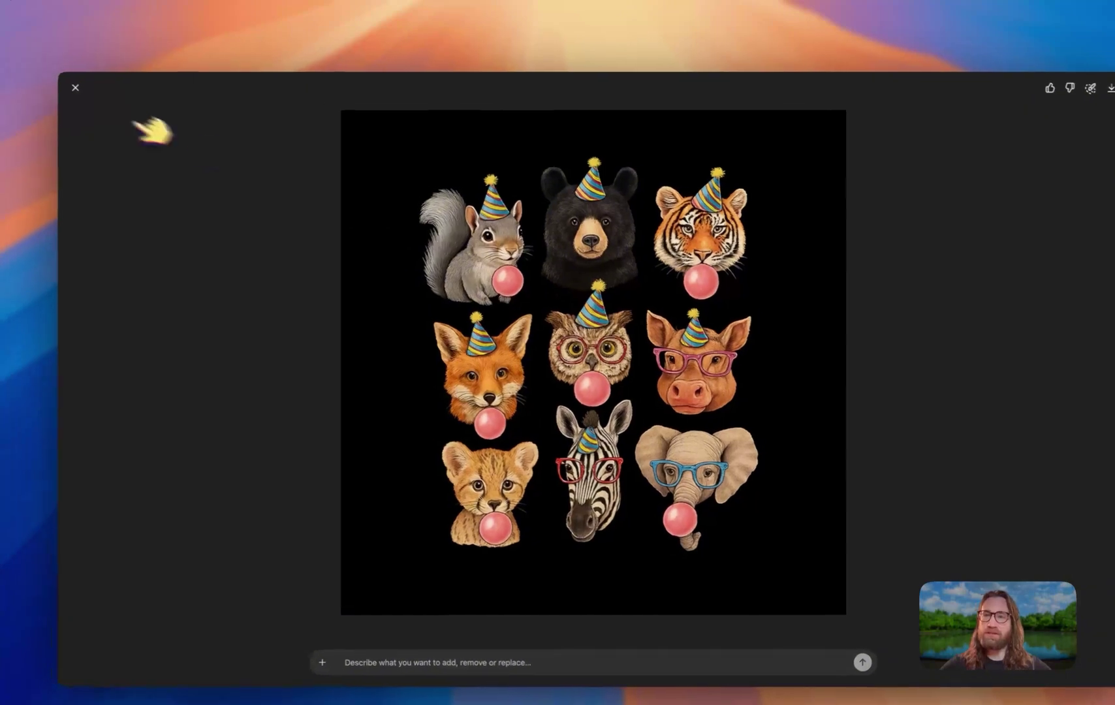
pyautogui.press('Escape')
# Step: Compare the enlarged bubble gum animals design with the version generated from "Remove the bubble gum and add balloons"
pyautogui.scroll(-2, 444, 319)
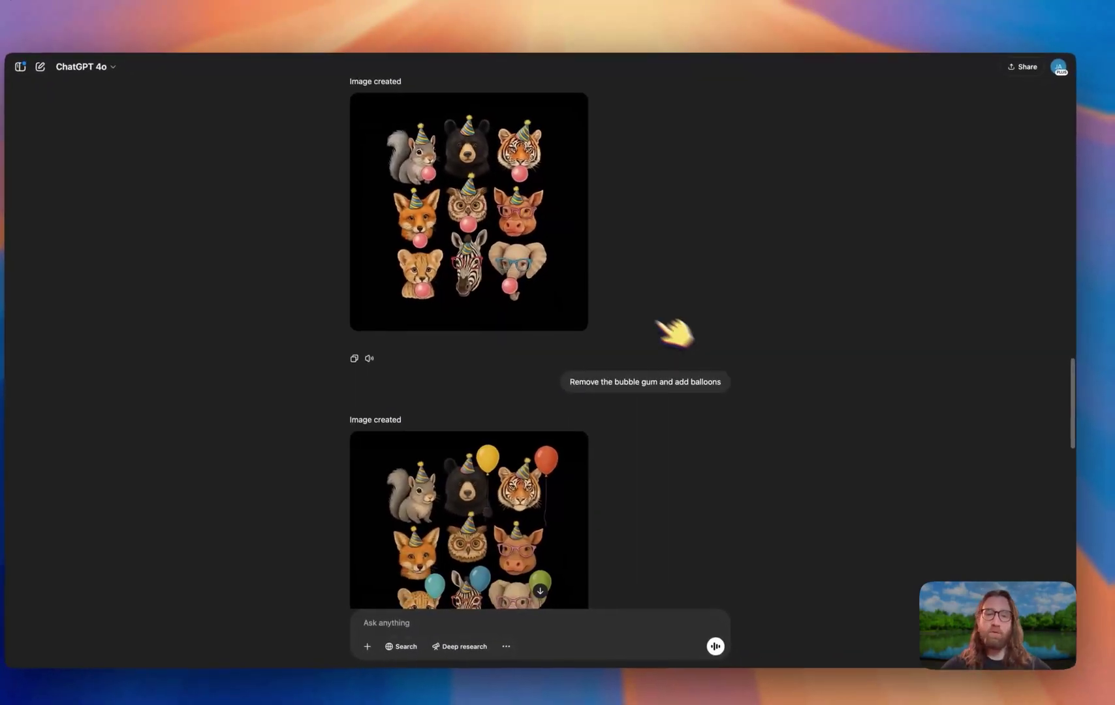
pyautogui.moveTo(538, 309)
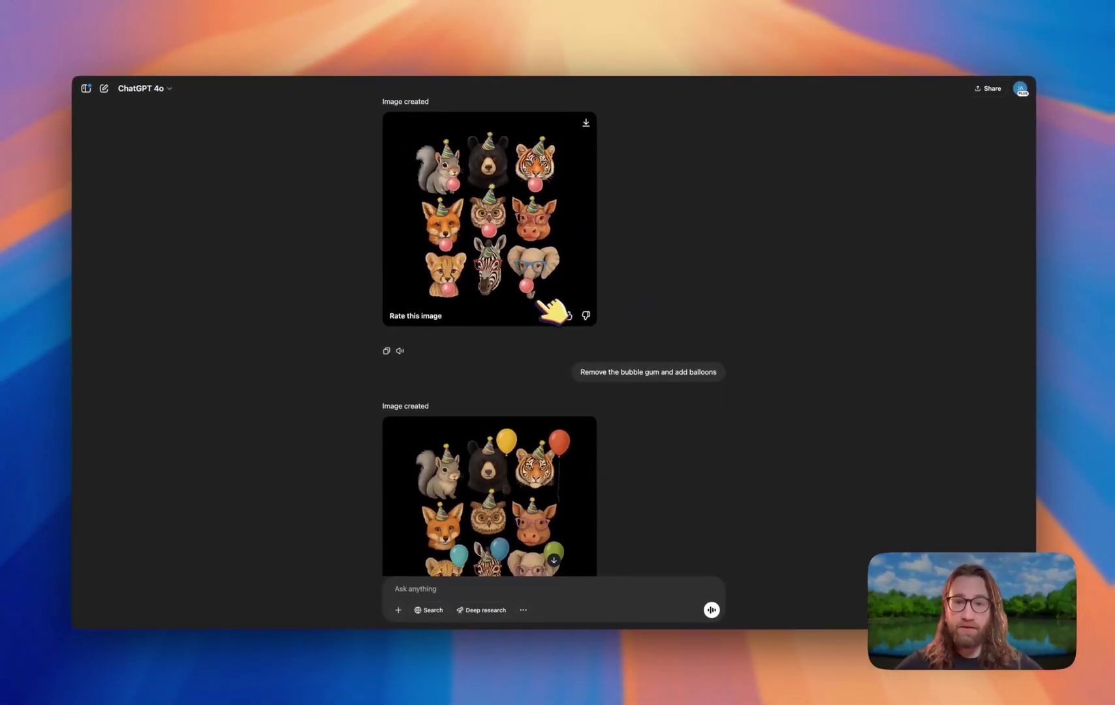
pyautogui.scroll(-3, 714, 314)
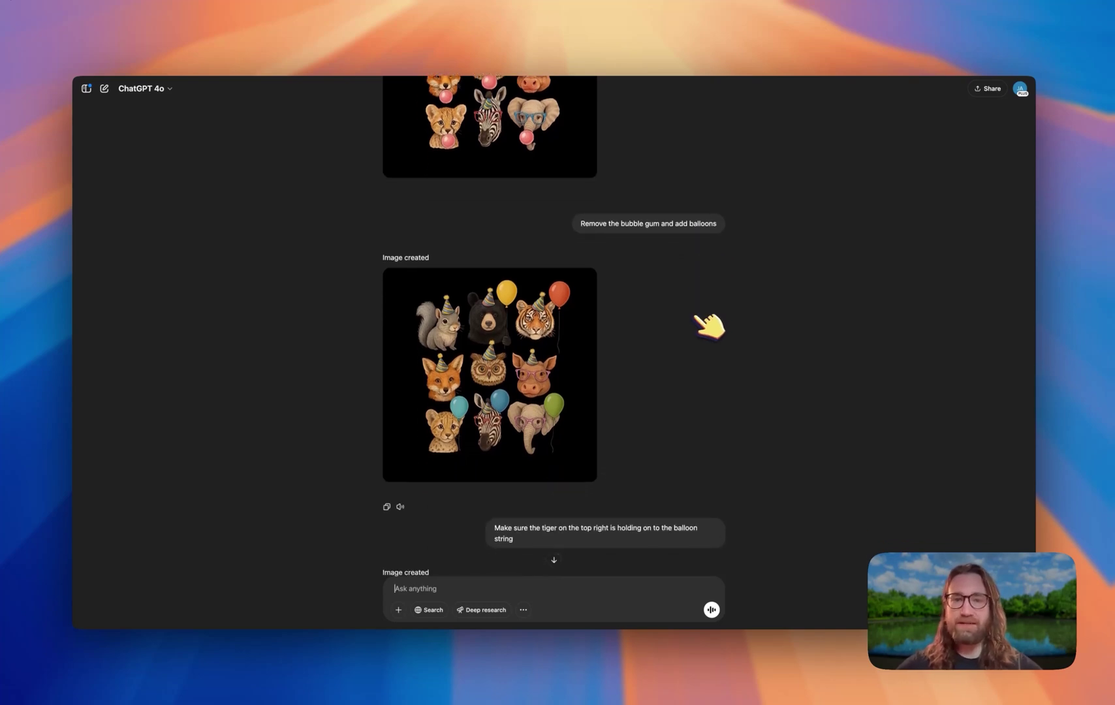
pyautogui.doubleClick(626, 171)
pyautogui.scroll(5, 626, 173)
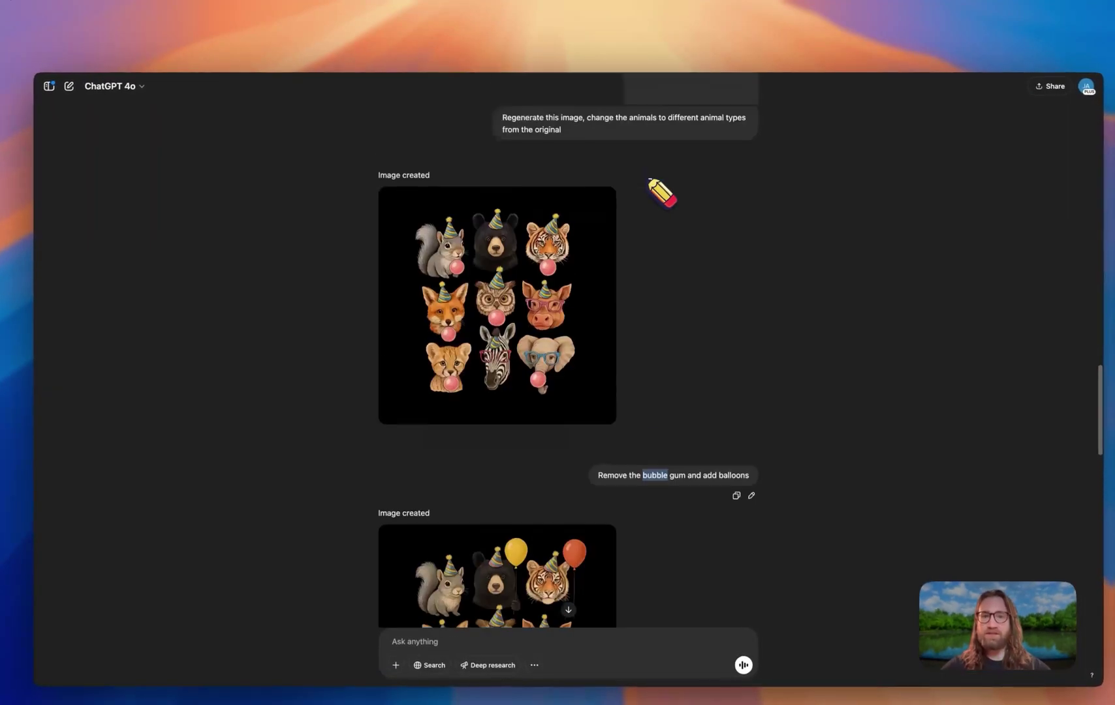
pyautogui.click(497, 326)
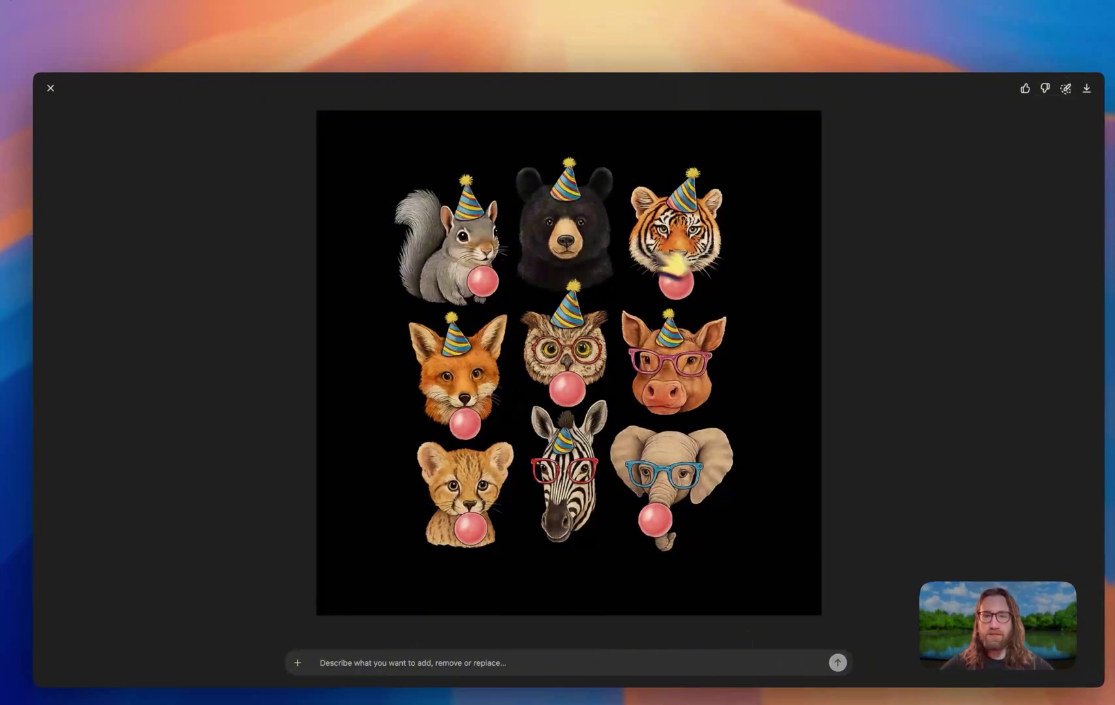
pyautogui.click(50, 88)
pyautogui.scroll(-3, 679, 425)
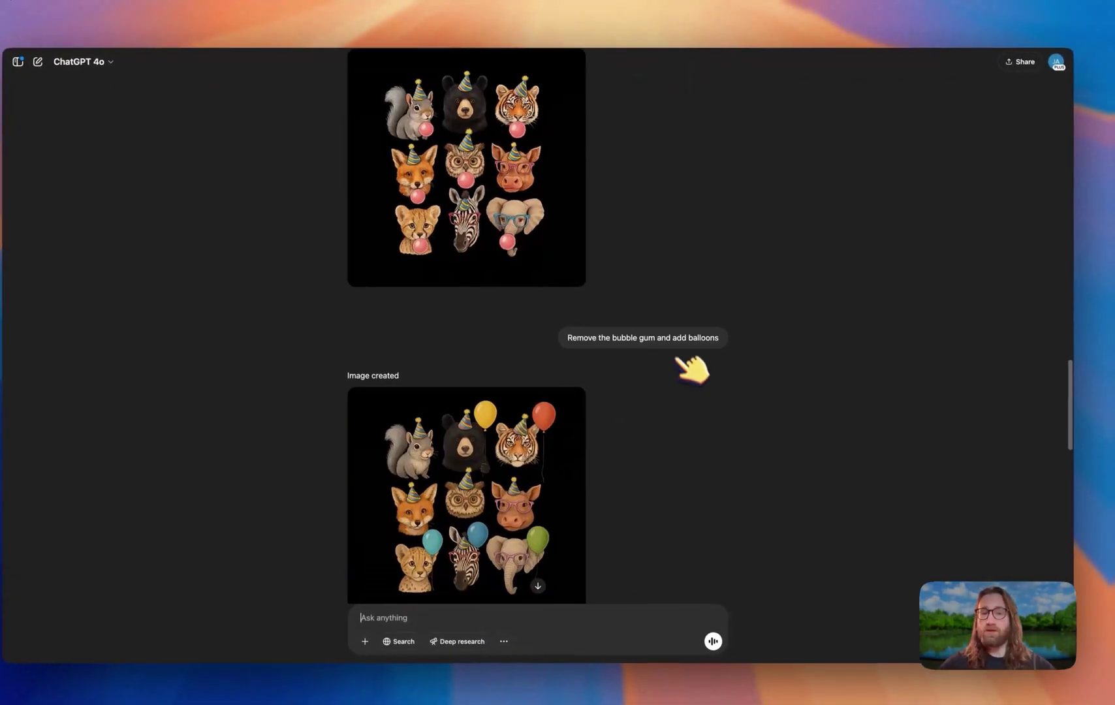
pyautogui.scroll(-3, 655, 369)
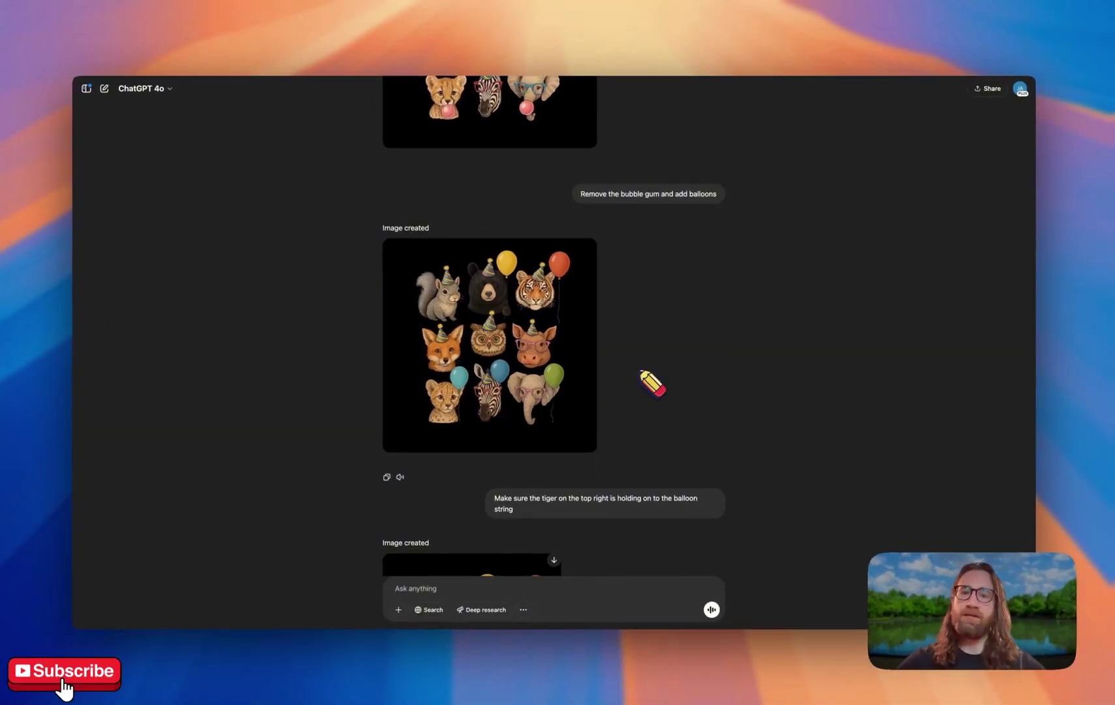
# Step: Look back at the original party-hat animals reference image at full size to compare it with the regenerated animals
pyautogui.scroll(5, 652, 384)
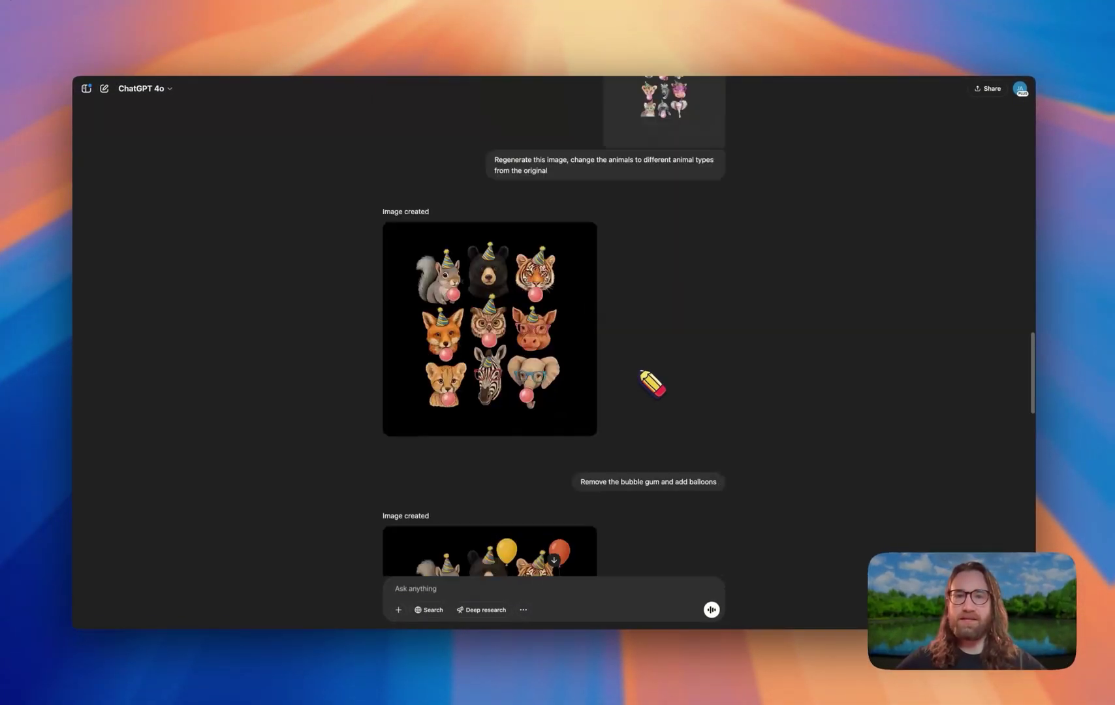
pyautogui.scroll(3, 650, 382)
pyautogui.click(683, 281)
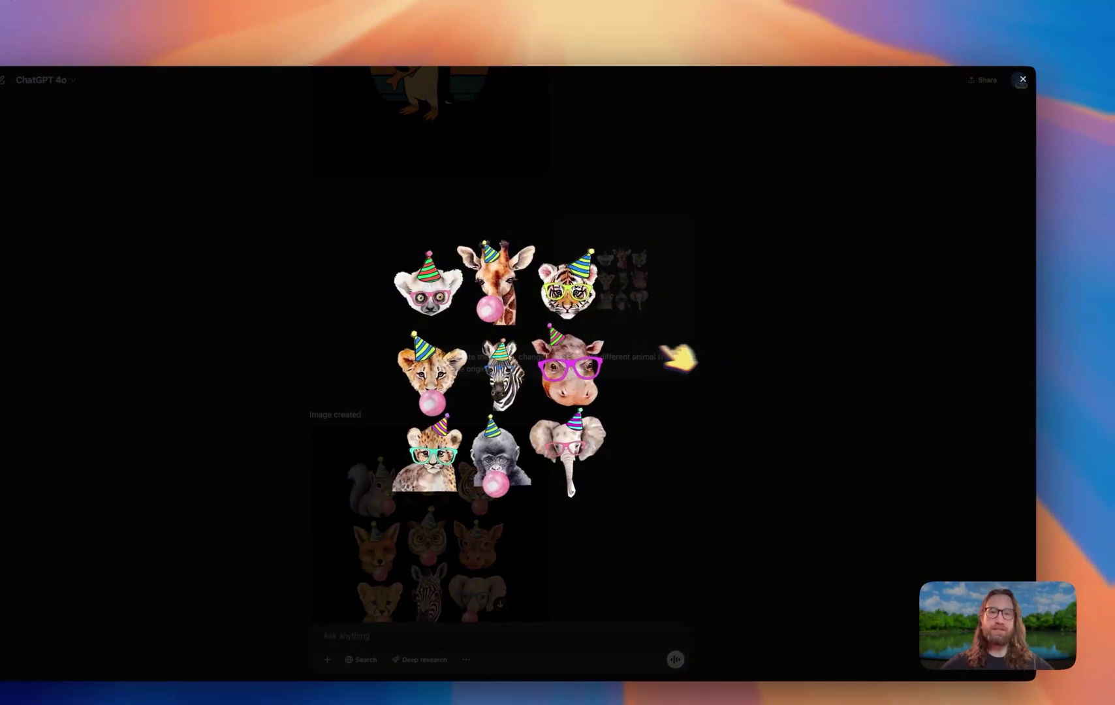
pyautogui.click(1023, 79)
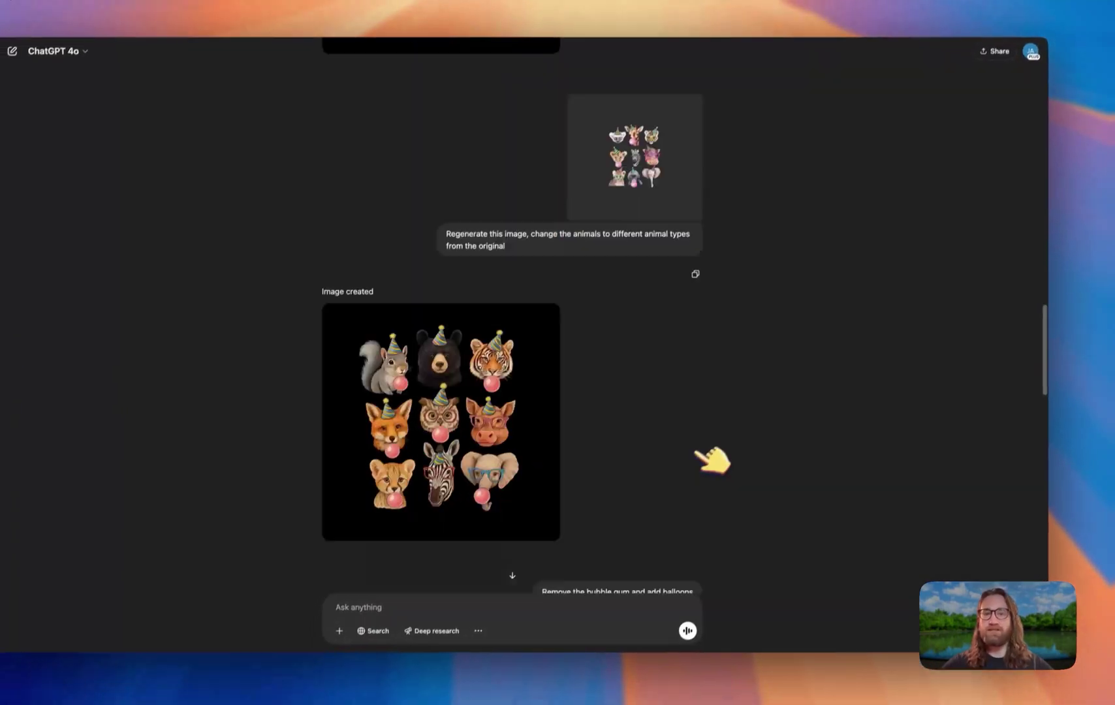
# Step: Examine the follow-up versions about holding balloon strings, and view the one generated on a transparent png background enlarged
pyautogui.scroll(-15, 711, 460)
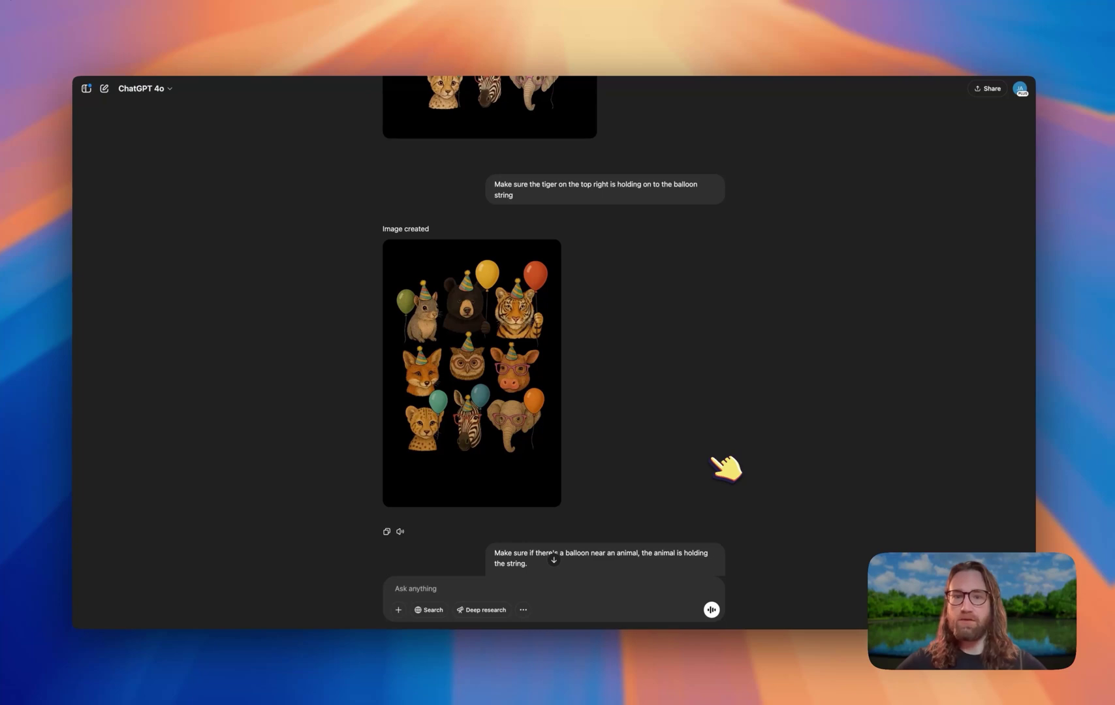
pyautogui.scroll(-2, 718, 465)
pyautogui.scroll(-5, 516, 361)
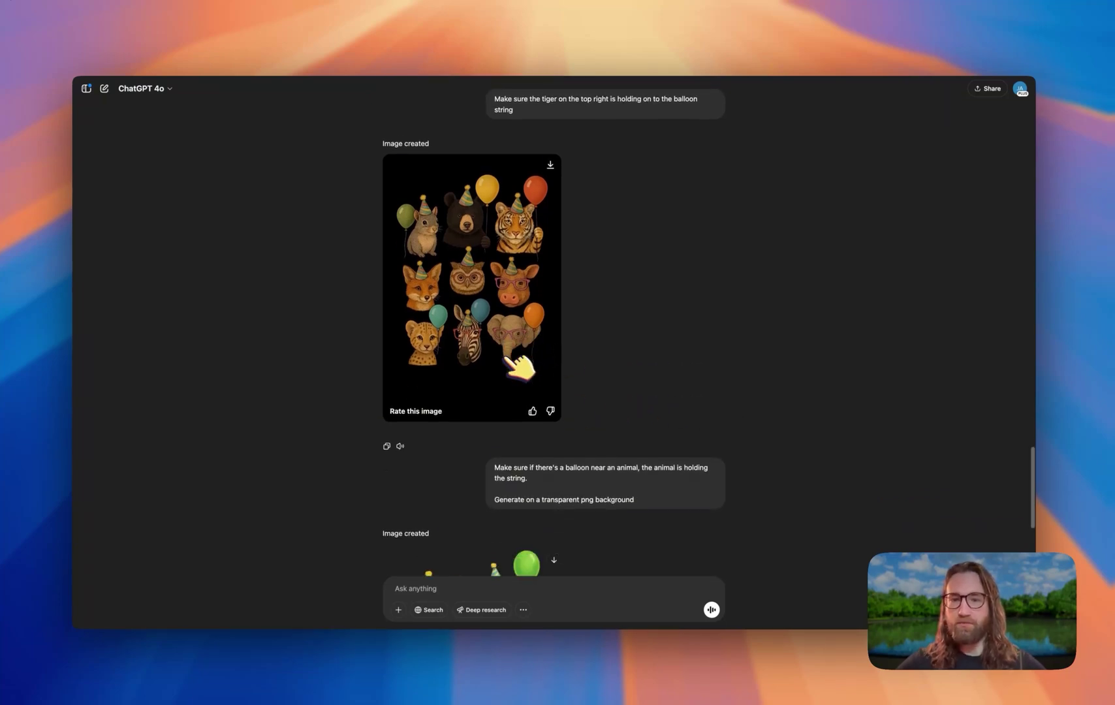
pyautogui.click(515, 468)
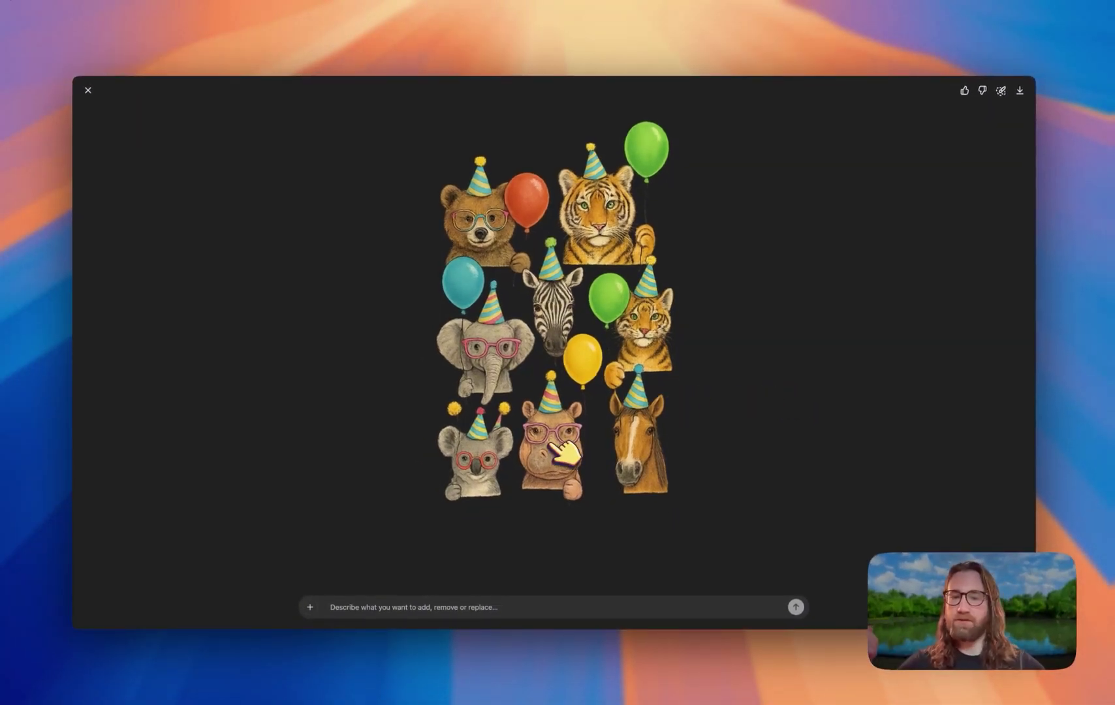
pyautogui.click(87, 90)
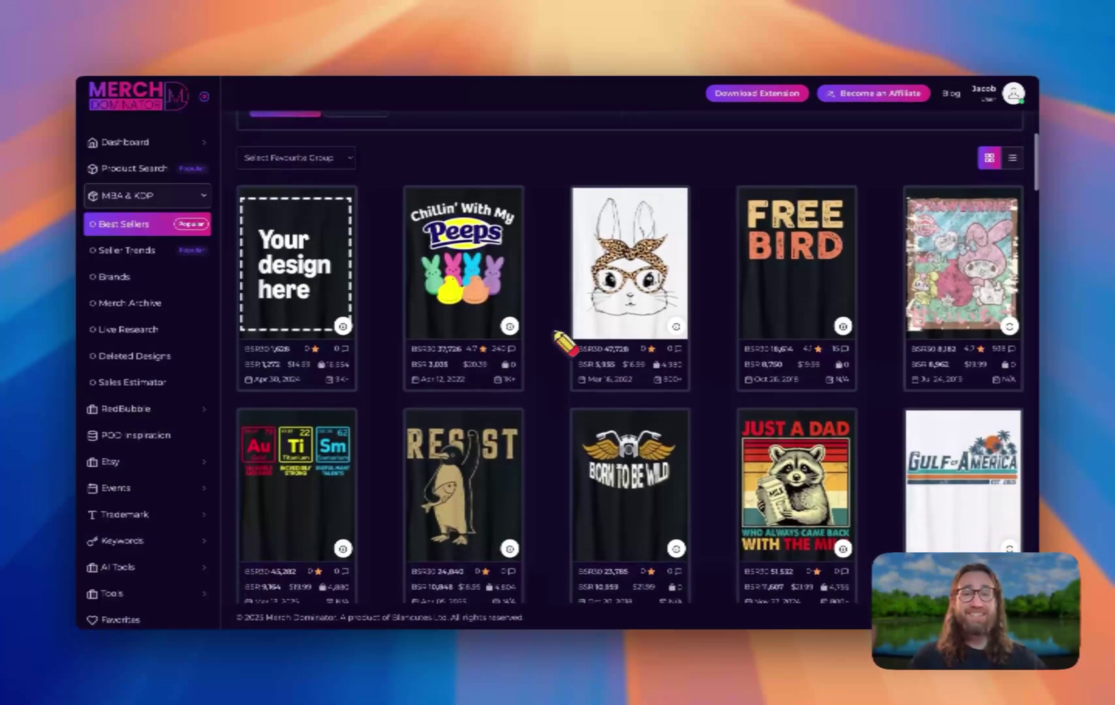
# Step: In Merch Dominator's best sellers, inspect the BSR and estimated sales chart of the bunny shirt with leopard-print bow and glasses
pyautogui.scroll(-2, 562, 343)
pyautogui.moveTo(607, 282)
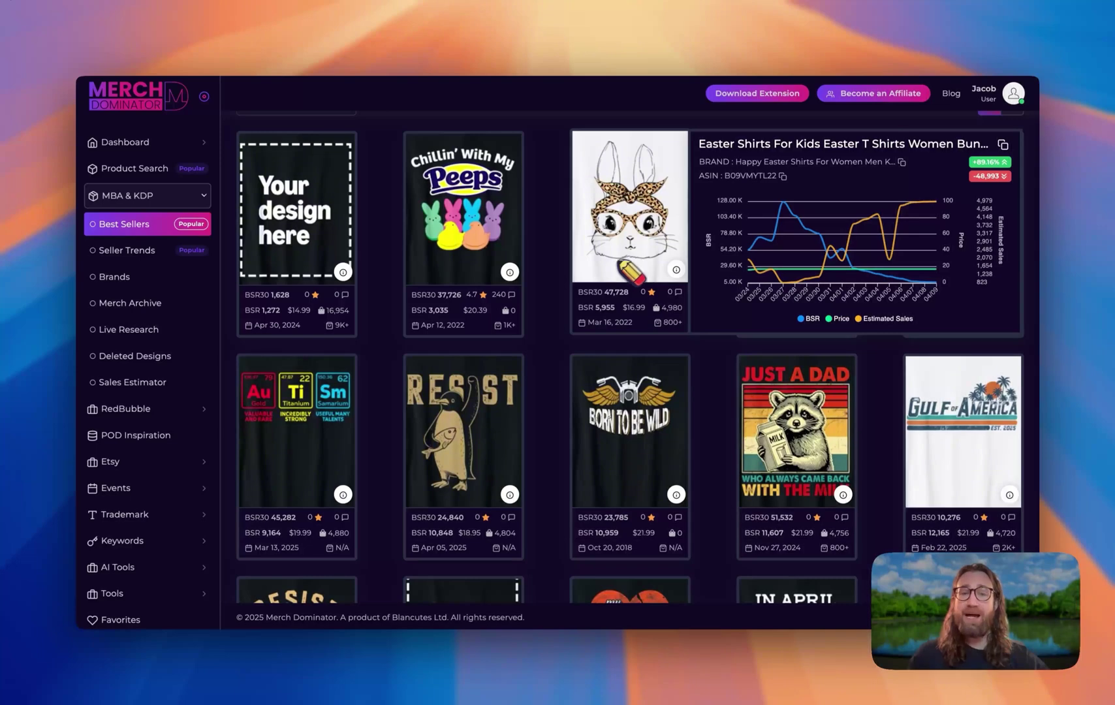
pyautogui.moveTo(587, 320)
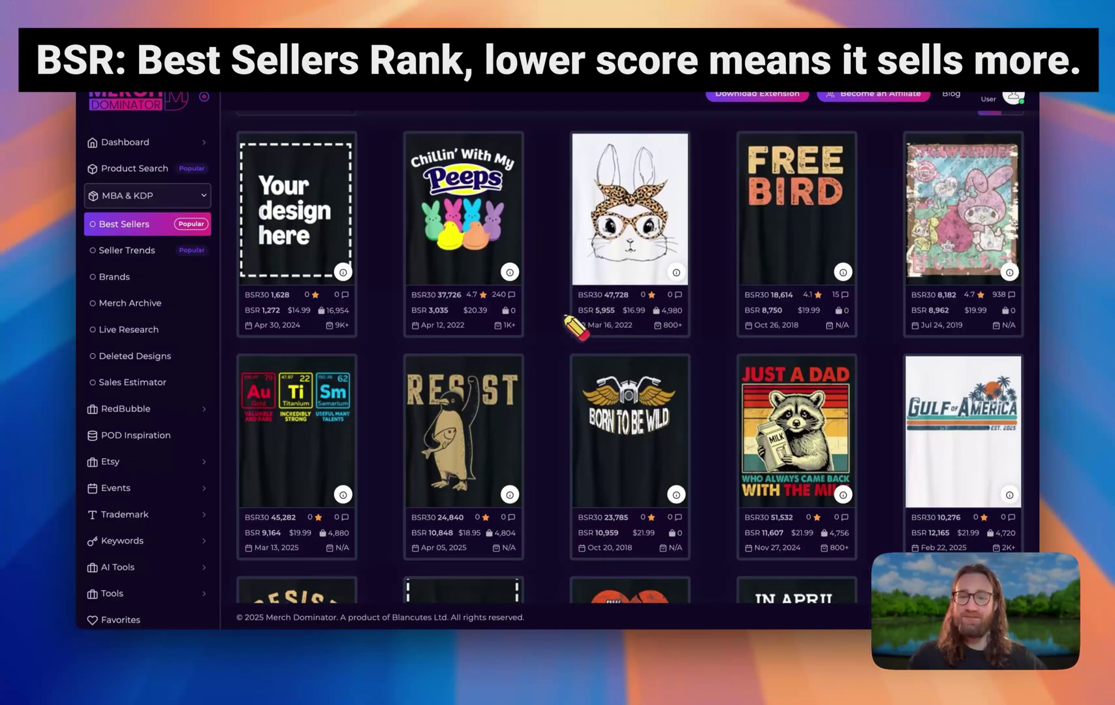
pyautogui.scroll(-2, 577, 325)
pyautogui.scroll(1, 577, 326)
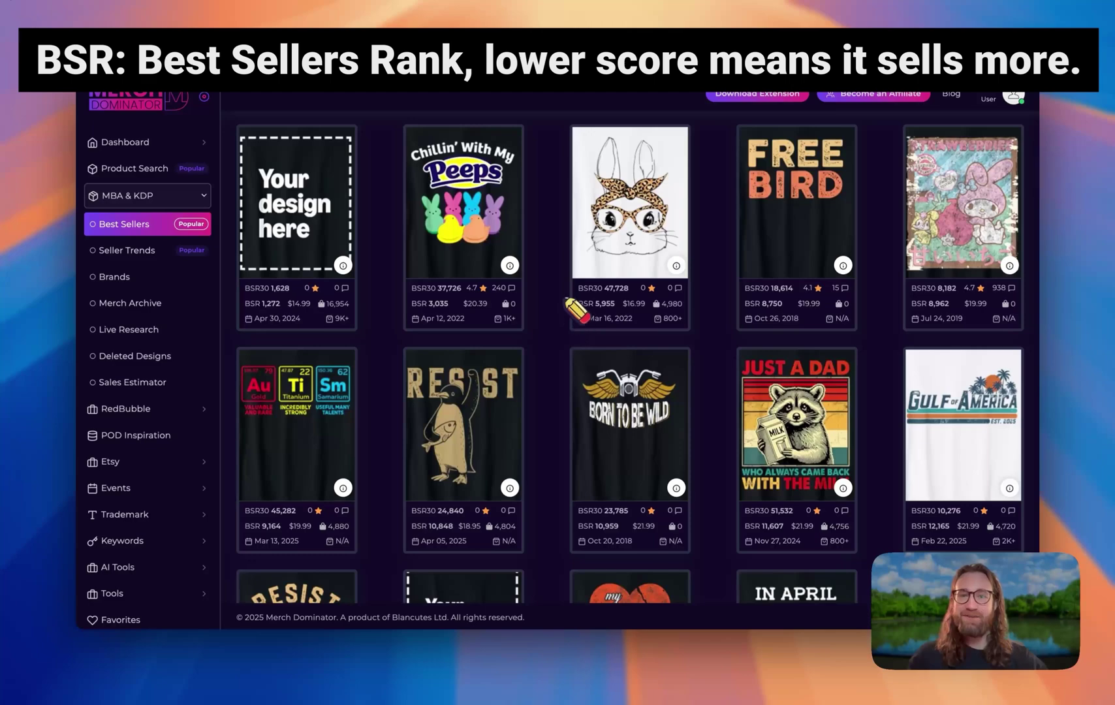
pyautogui.moveTo(633, 235)
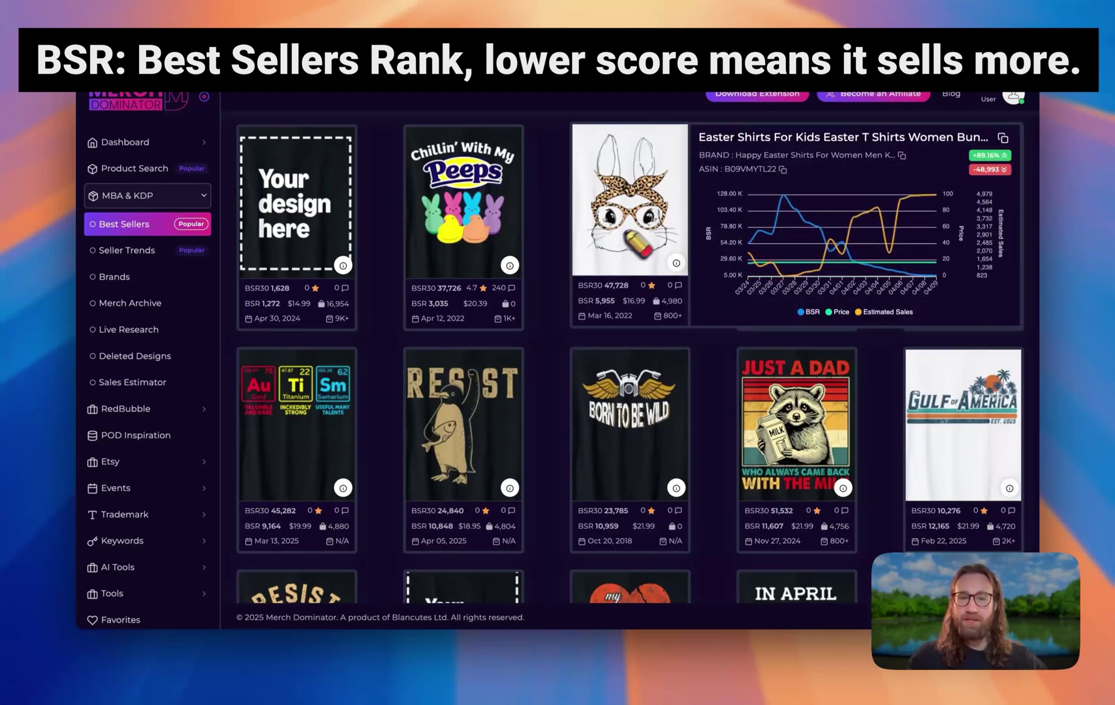
# Step: Find the sunglasses bunny shirts further down the best sellers and inspect the sales history of the hoodie bunny
pyautogui.scroll(-10, 577, 369)
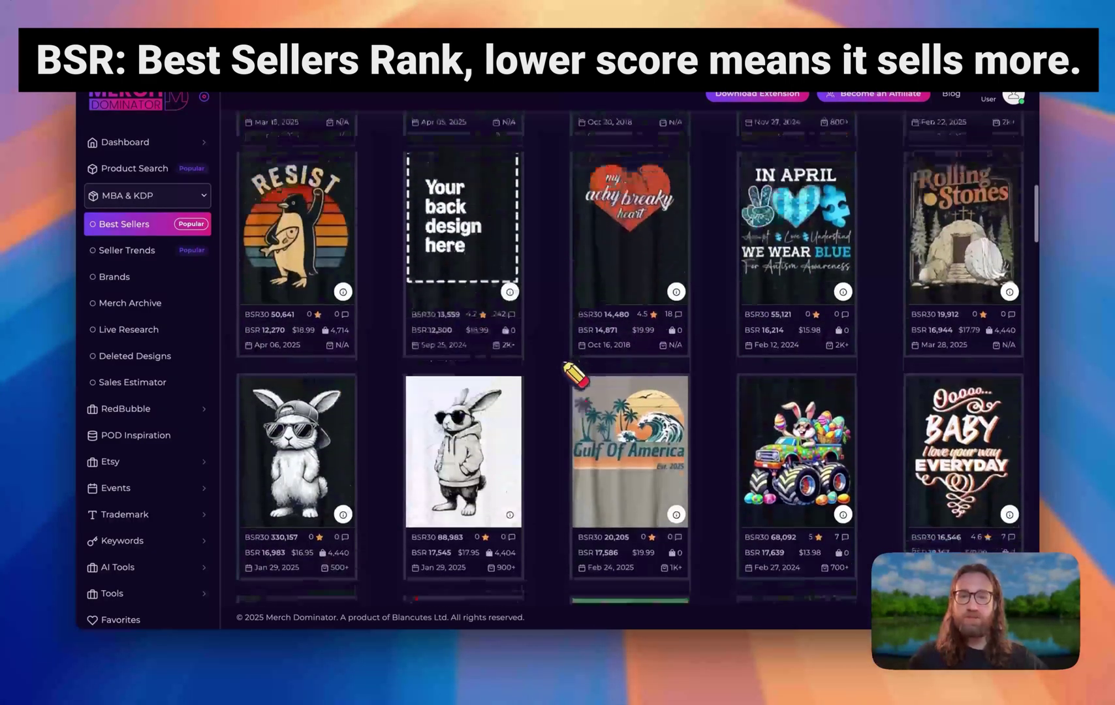
pyautogui.scroll(-2, 574, 373)
pyautogui.moveTo(465, 275)
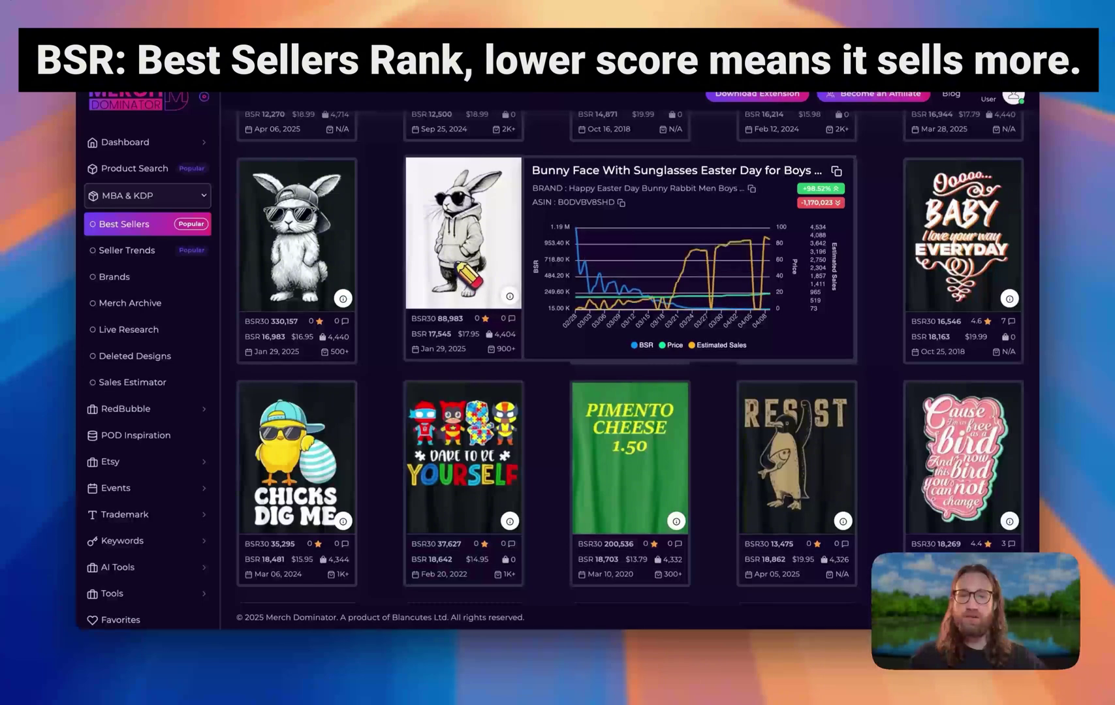
pyautogui.moveTo(297, 235)
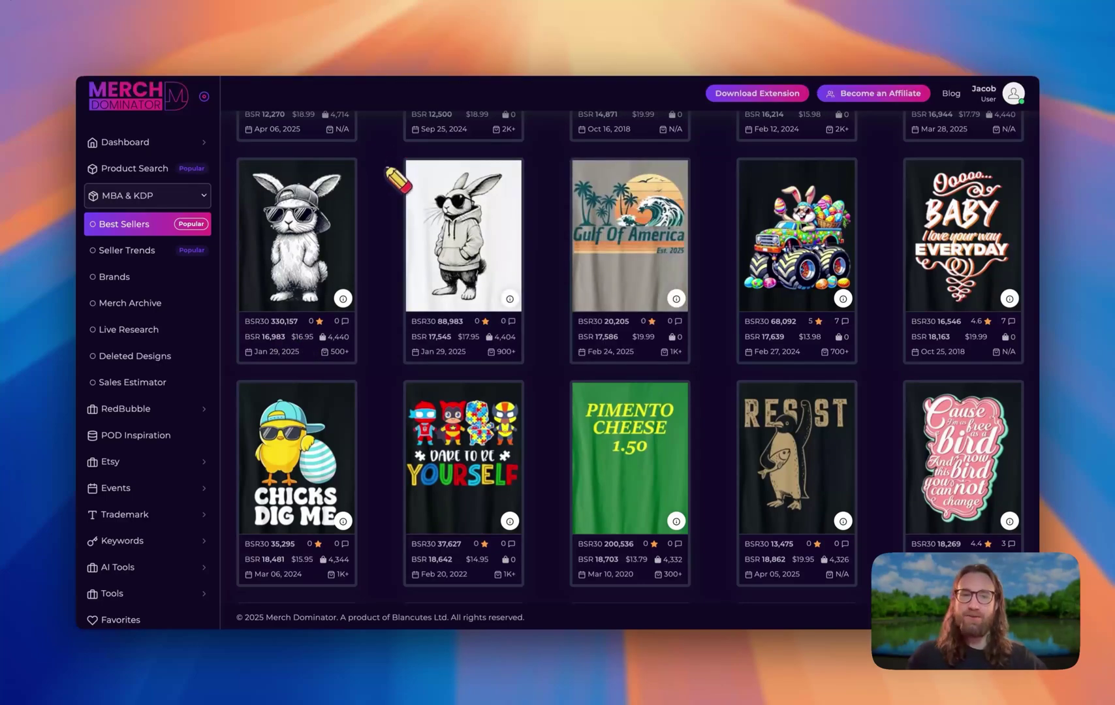
# Step: Return to the leopard-print bunny shirt among the best sellers and review its sales chart again
pyautogui.scroll(15, 386, 164)
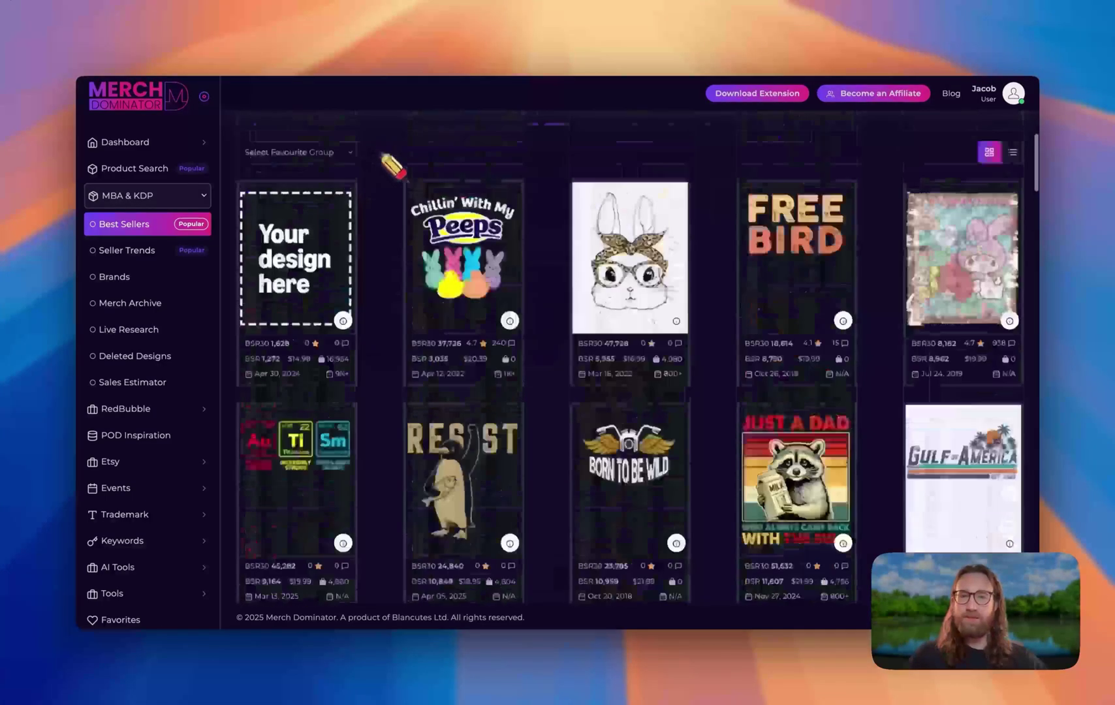
pyautogui.scroll(4, 393, 166)
pyautogui.scroll(-5, 653, 463)
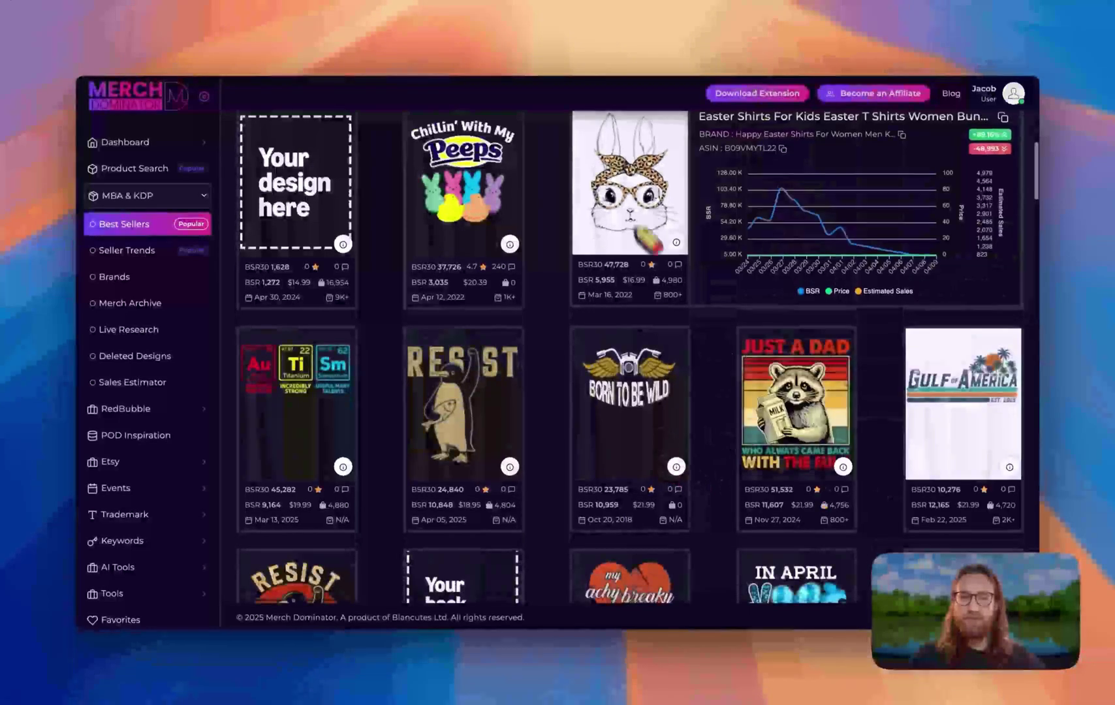
pyautogui.scroll(1, 572, 222)
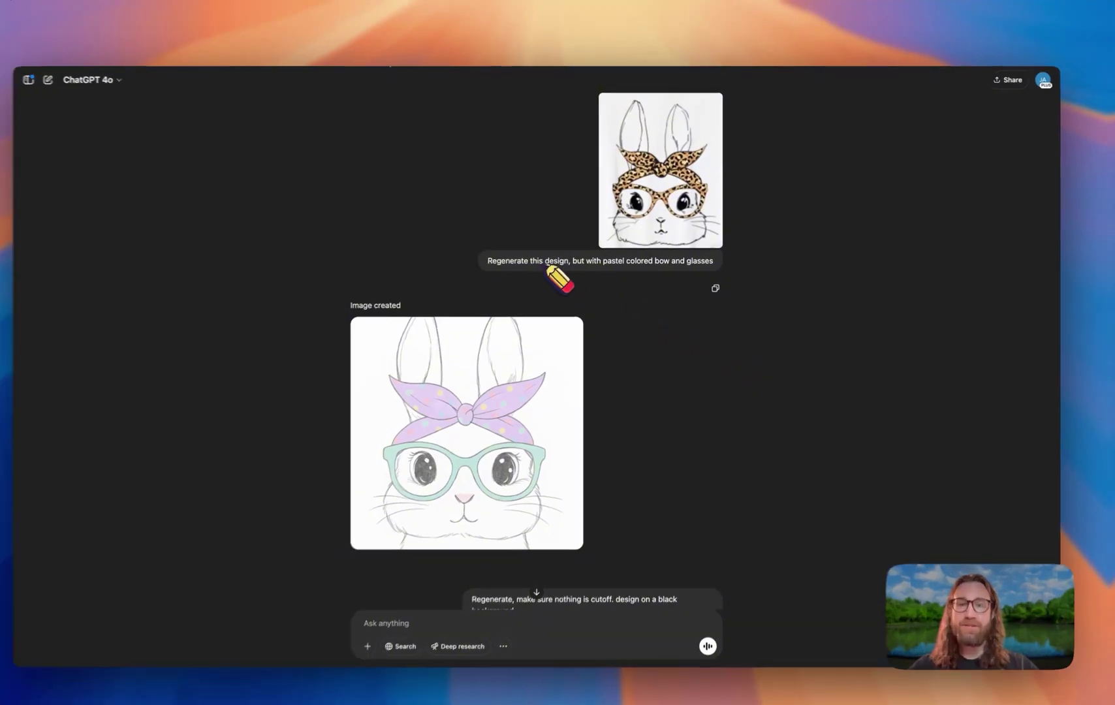
# Step: In ChatGPT, compare the leopard-print bunny reference with the result of "Regenerate this design, but with pastel colored bow and glasses"
pyautogui.scroll(-1, 666, 324)
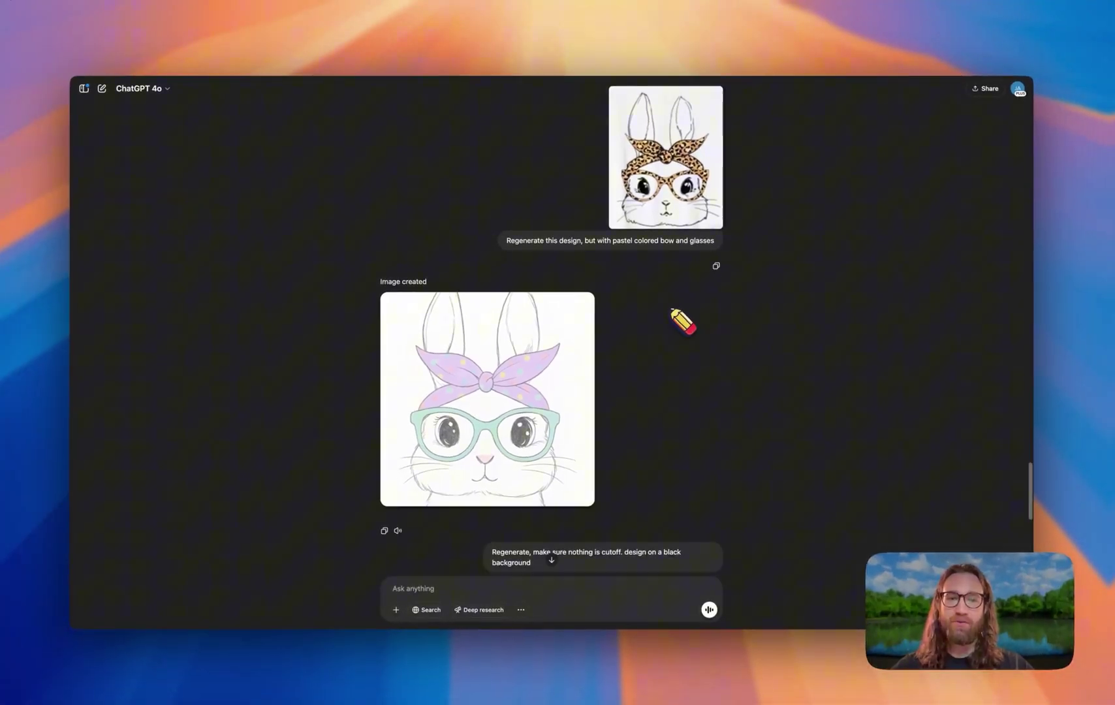
pyautogui.scroll(-3, 682, 320)
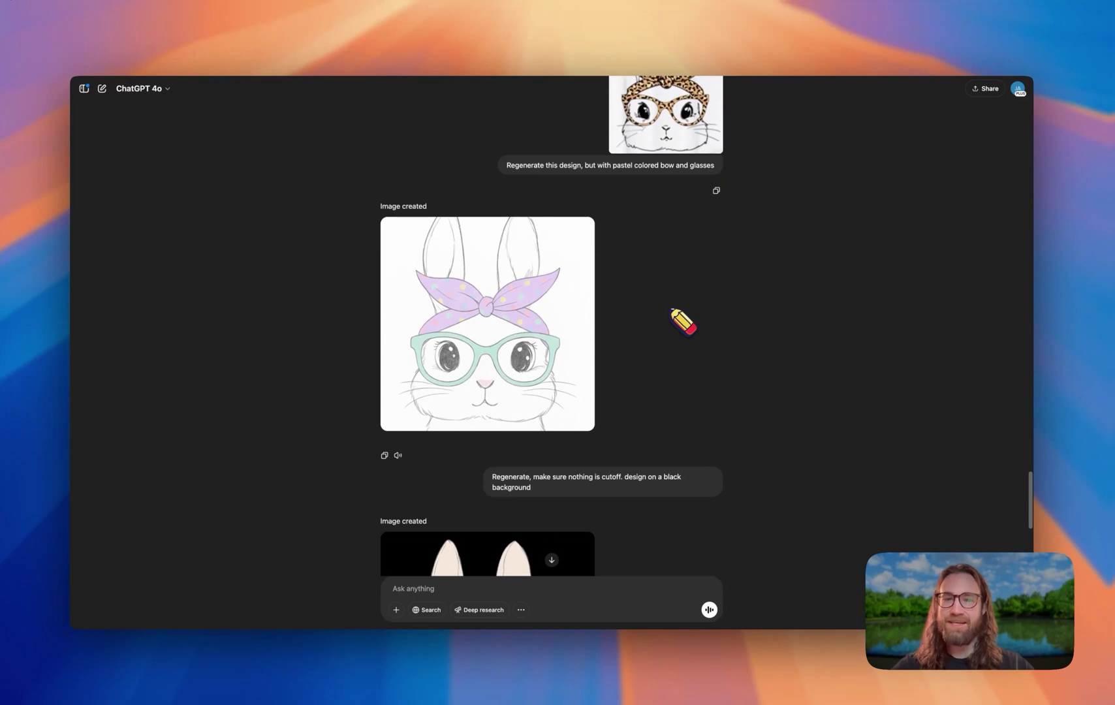
pyautogui.scroll(-1, 680, 322)
pyautogui.scroll(-1, 663, 317)
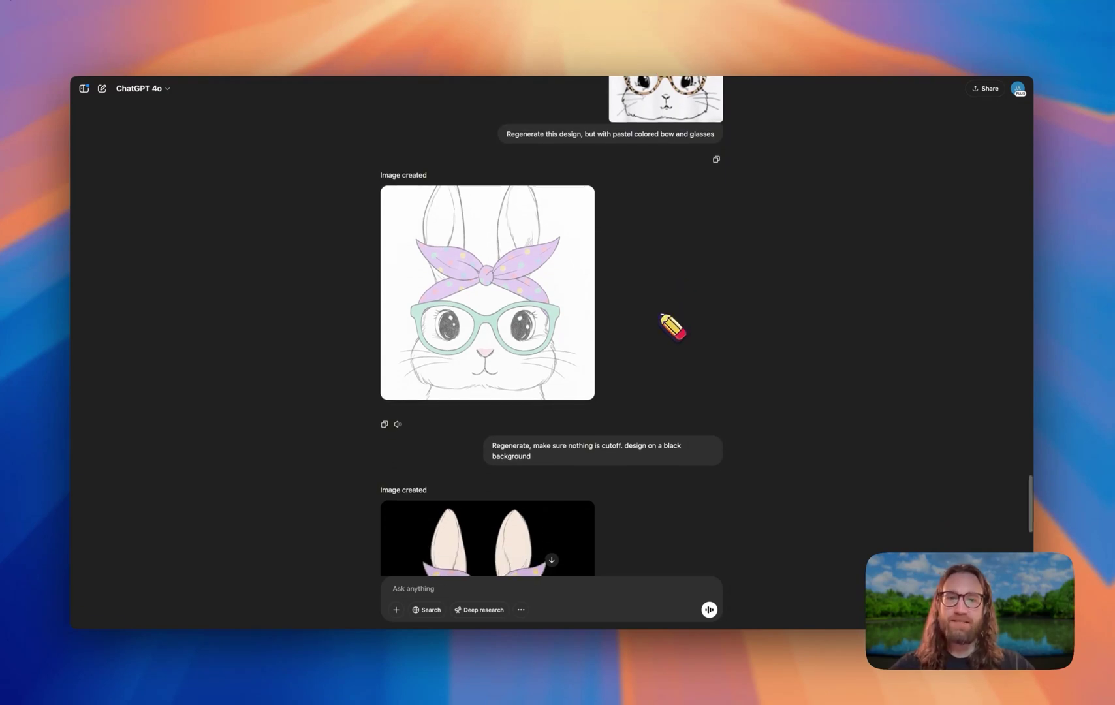
# Step: View the generated bunny with pastel bow and glasses enlarged to check its cropped ears and details
pyautogui.moveTo(530, 192)
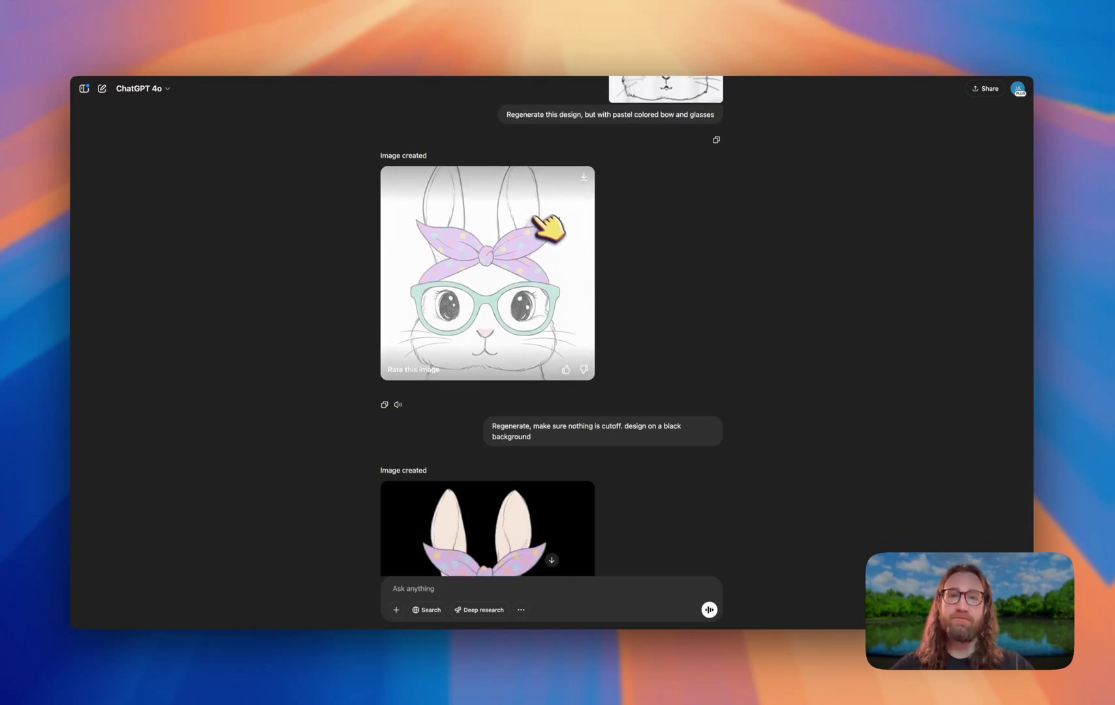
pyautogui.scroll(-1, 544, 241)
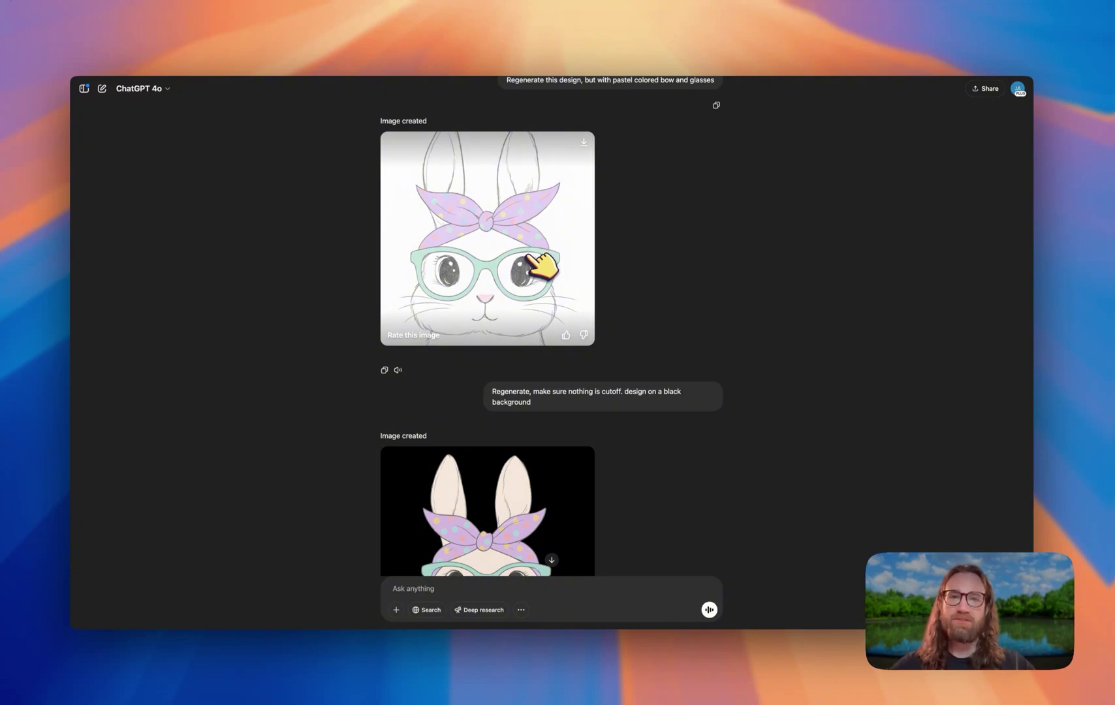
pyautogui.scroll(-1, 540, 264)
pyautogui.click(509, 228)
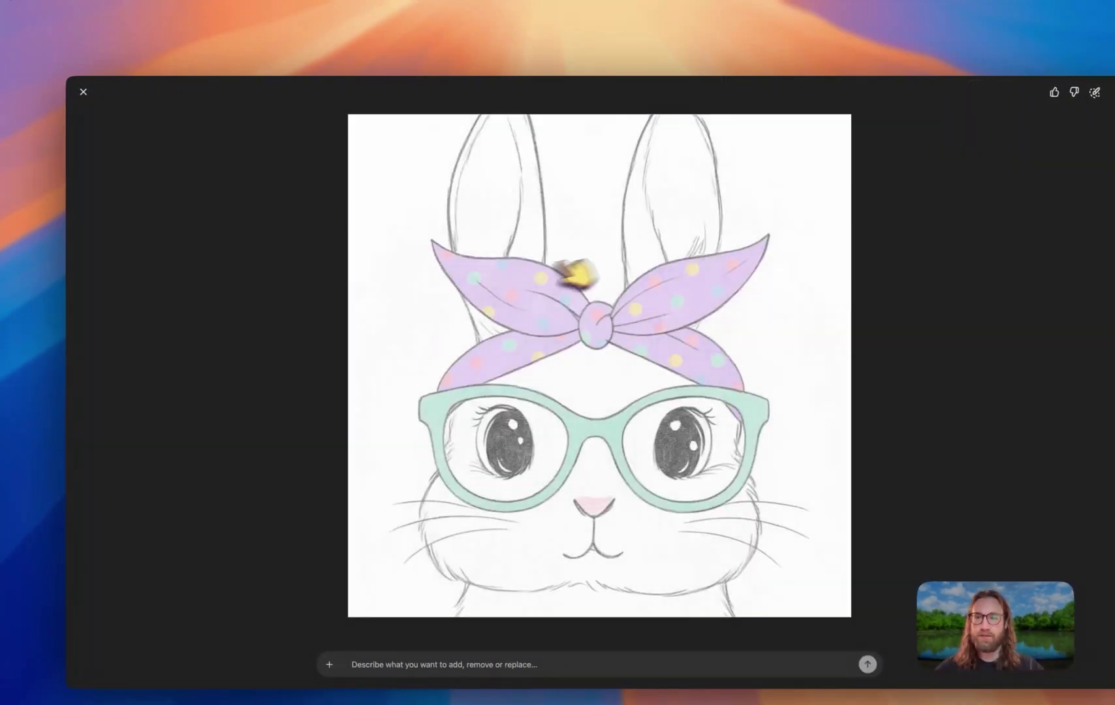
pyautogui.click(84, 92)
# Step: Examine the bunny regenerated with "make sure nothing is cutoff. design on a black background" at full size
pyautogui.scroll(-2, 522, 307)
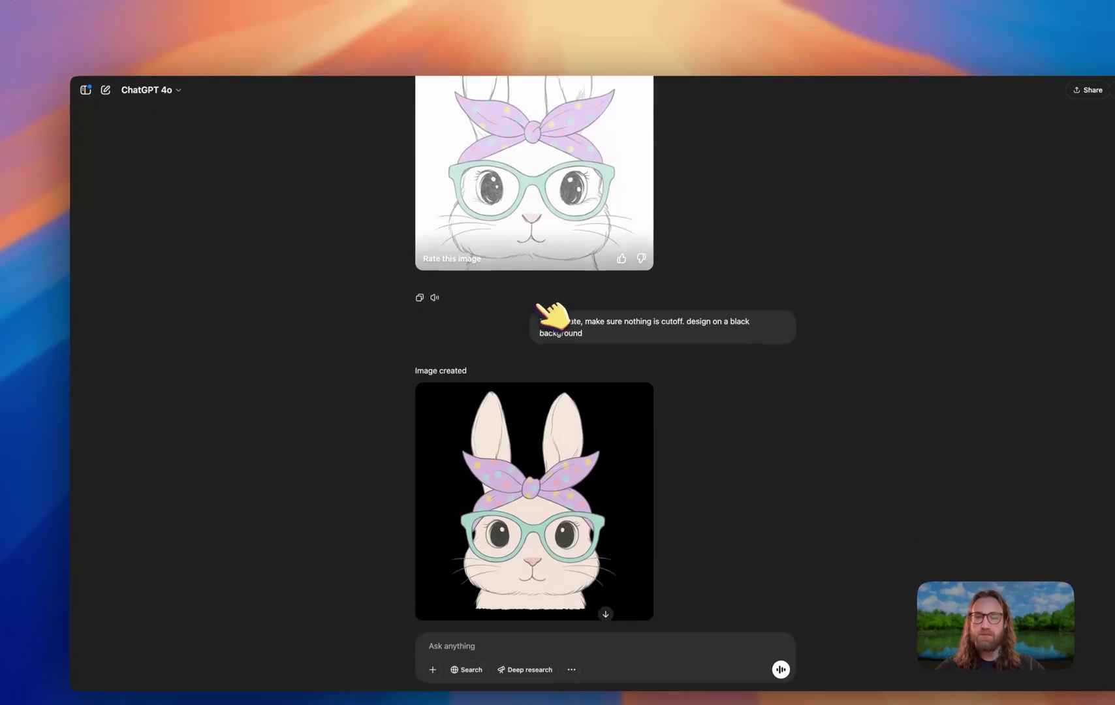
pyautogui.scroll(-1, 549, 314)
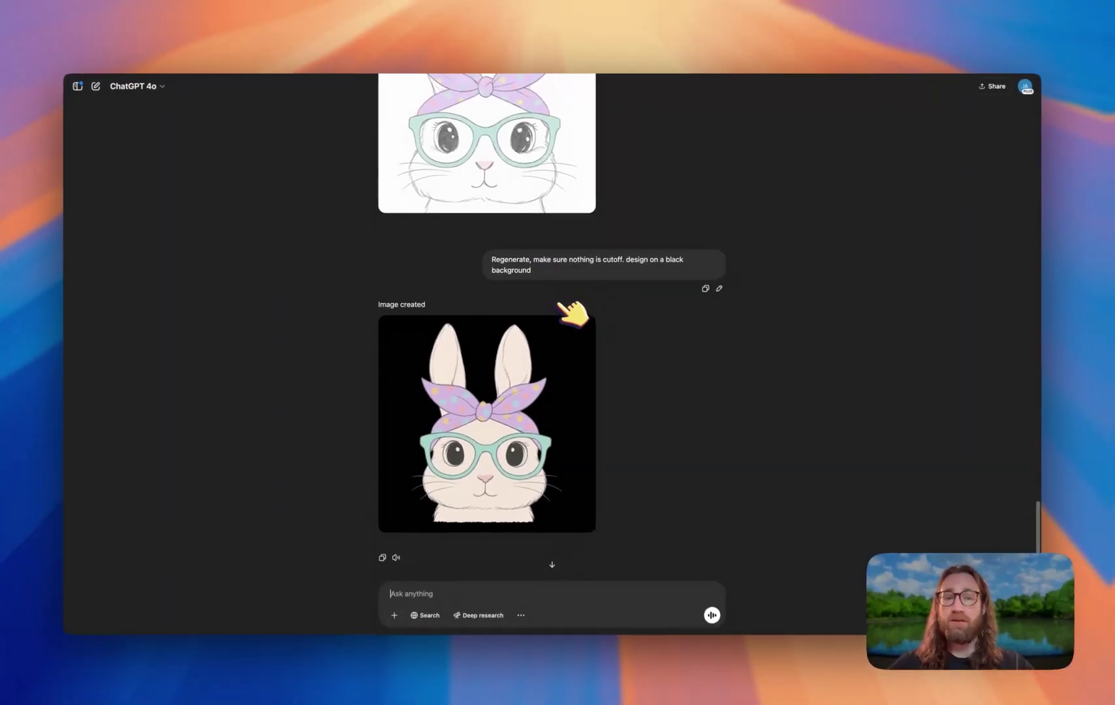
pyautogui.scroll(-2, 560, 304)
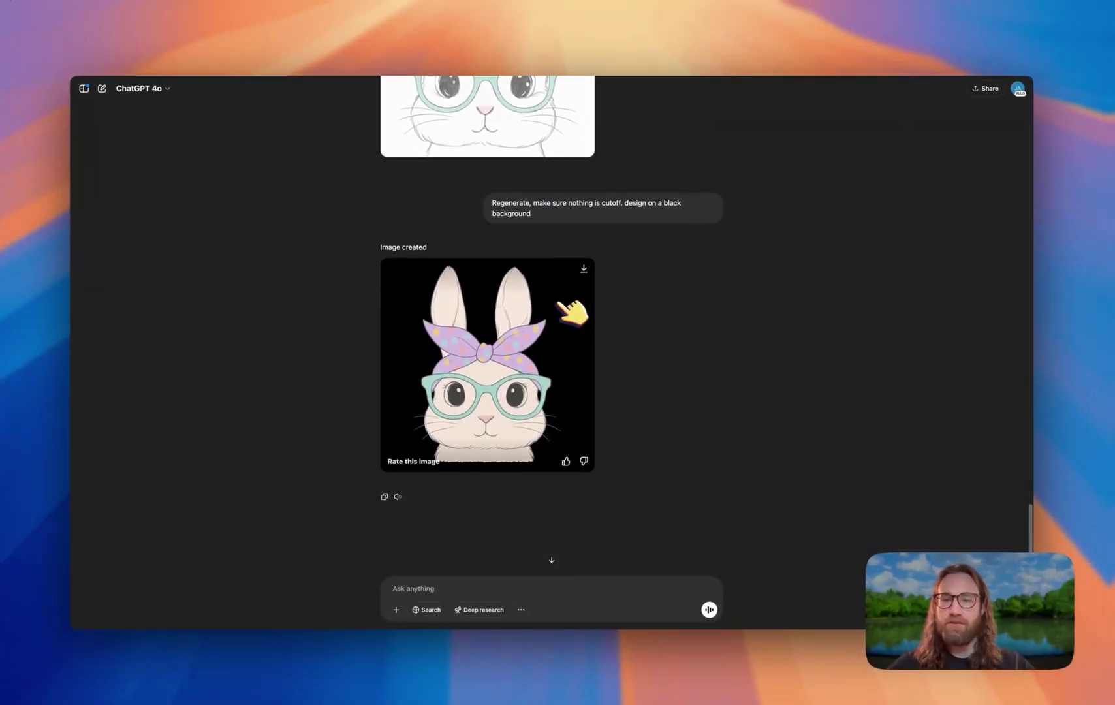
pyautogui.click(560, 304)
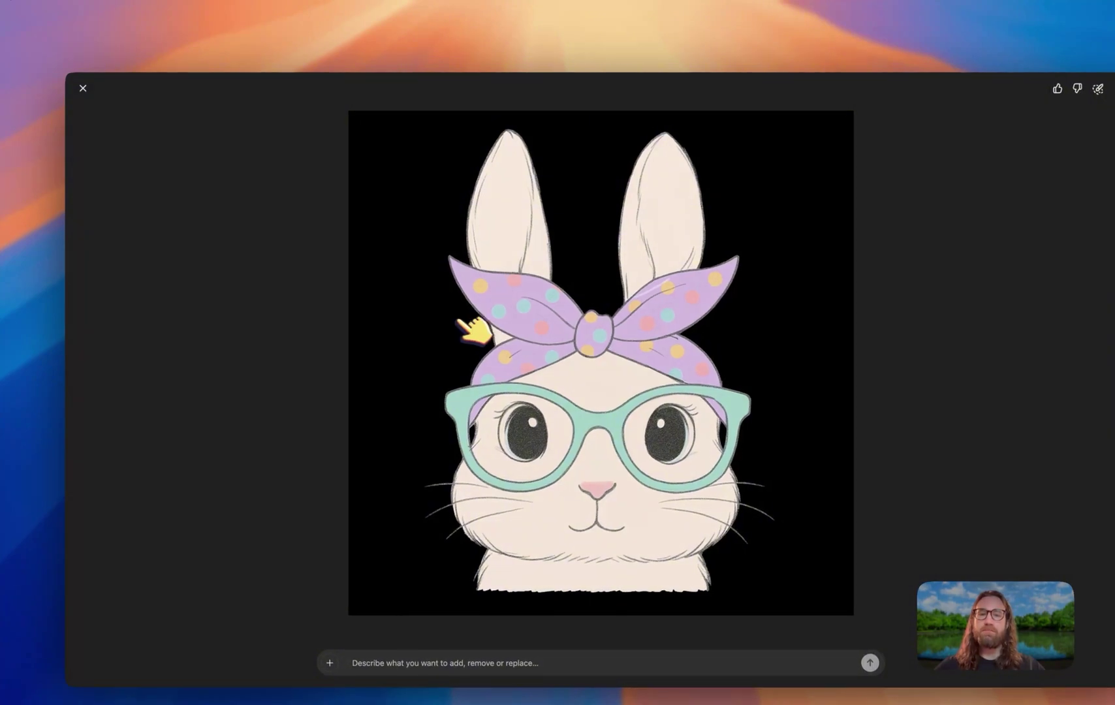
pyautogui.click(82, 88)
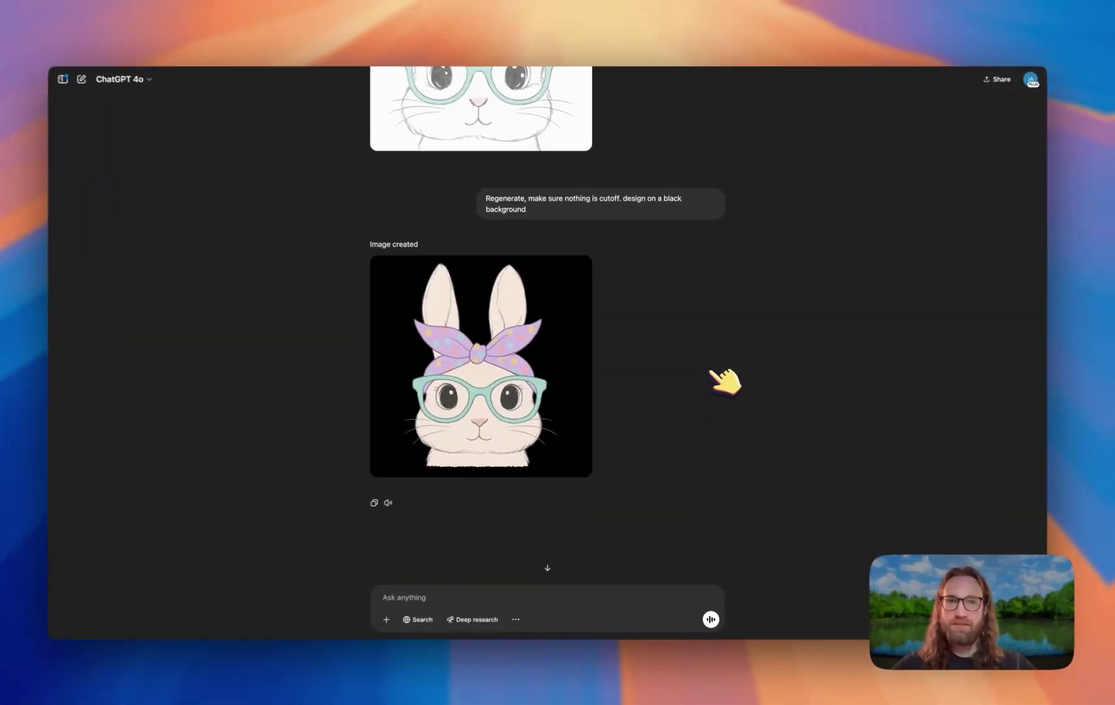
# Step: Revisit the original leopard-print bunny reference and view the white-background pastel version enlarged for comparison
pyautogui.scroll(10, 725, 382)
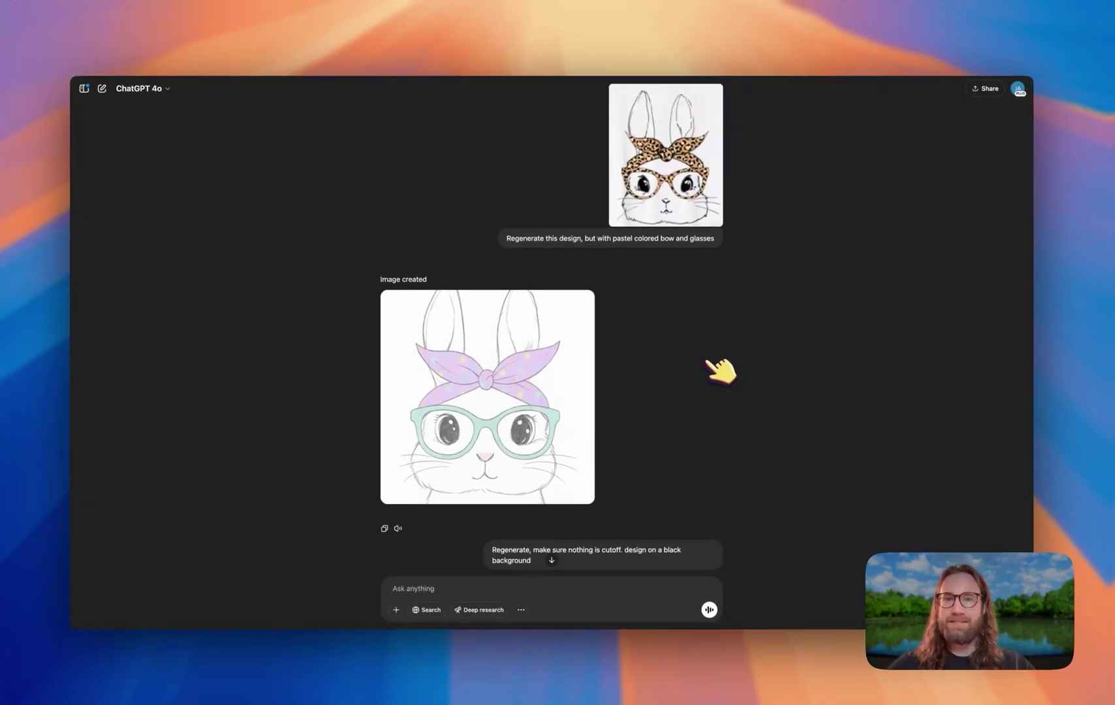
pyautogui.scroll(-5, 720, 371)
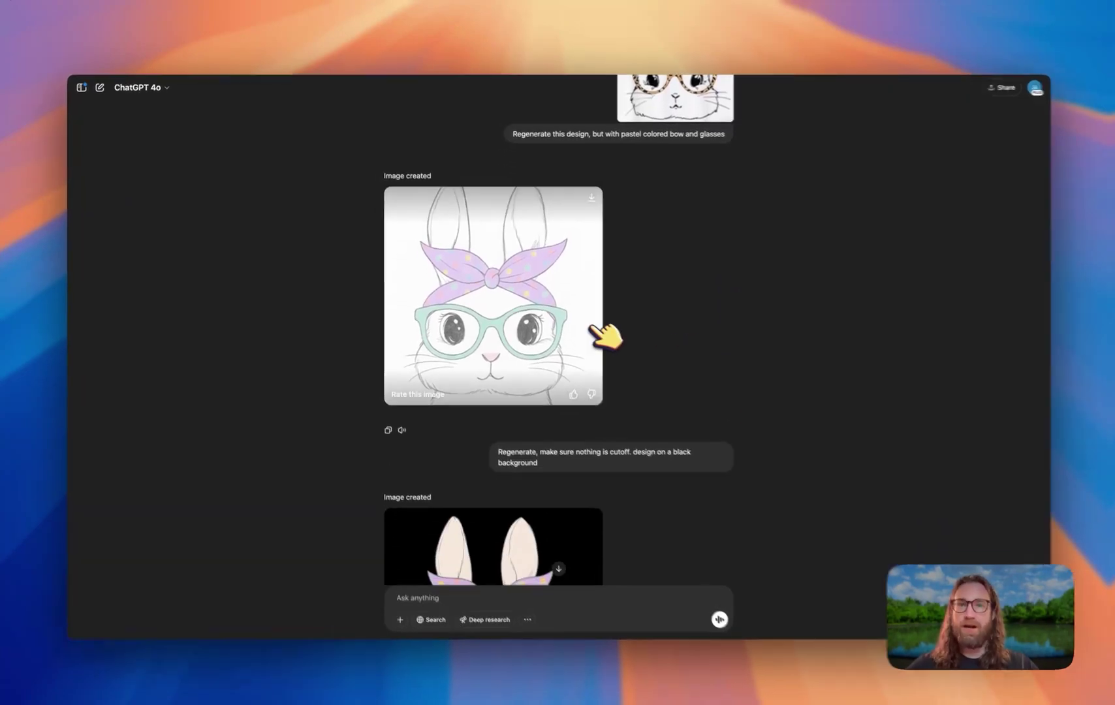
pyautogui.click(591, 326)
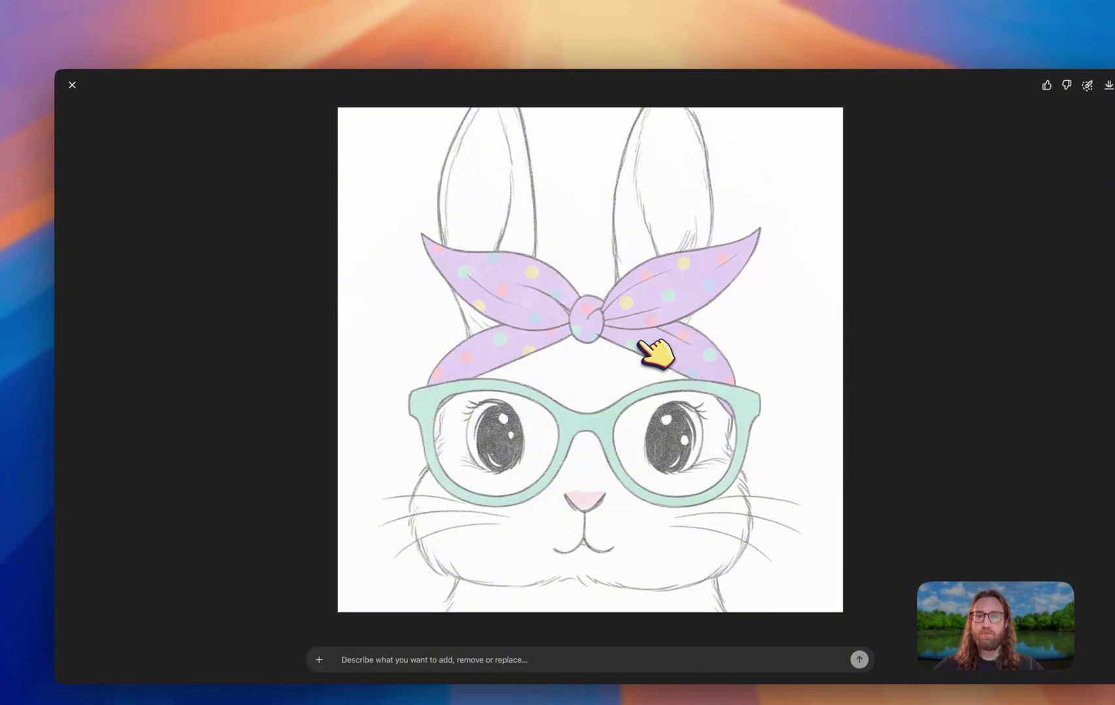
pyautogui.click(71, 85)
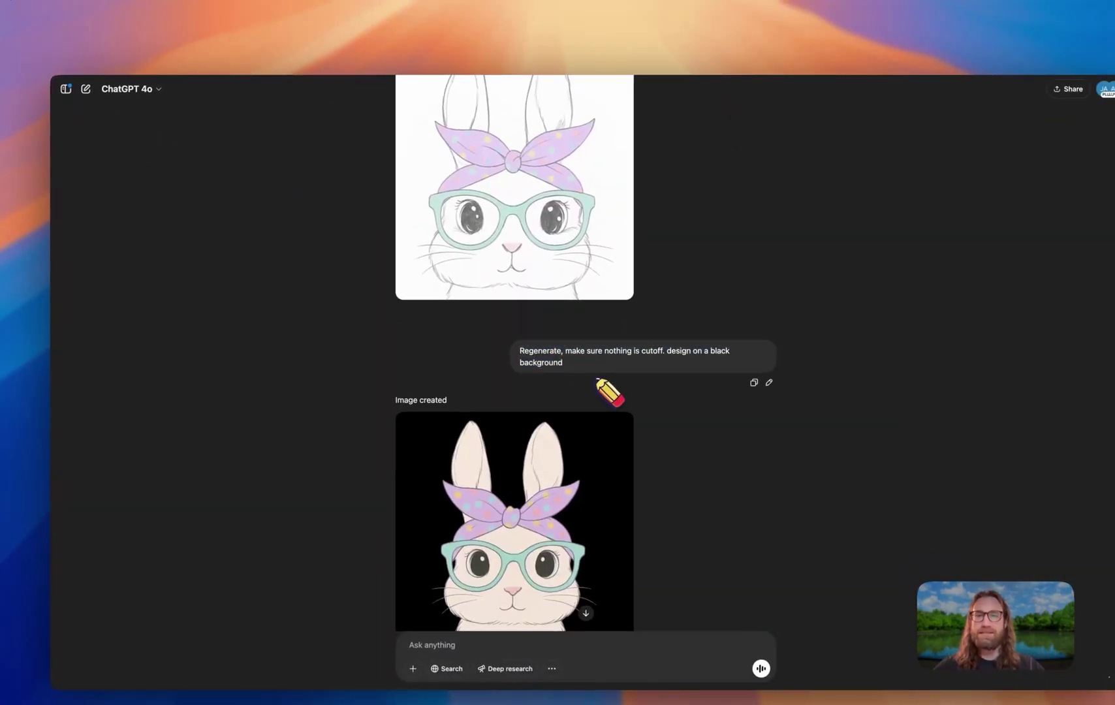
# Step: Compare the black-background bunny with the enlarged first pastel version once more
pyautogui.scroll(-5, 598, 380)
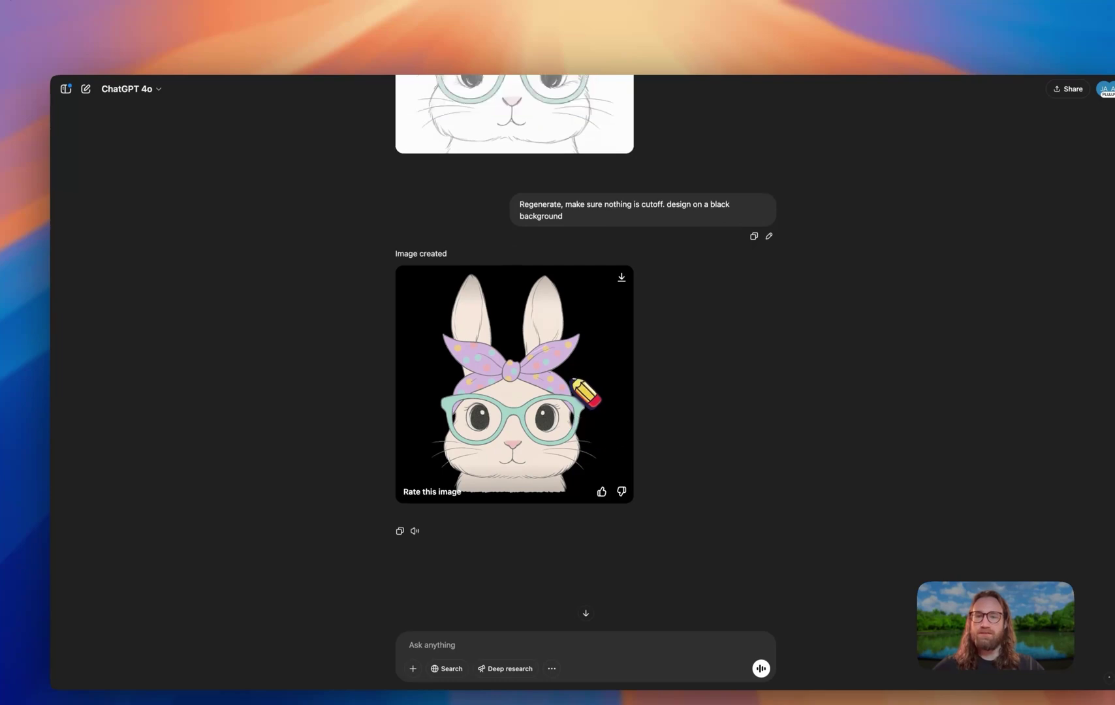
pyautogui.scroll(5, 581, 385)
pyautogui.click(572, 344)
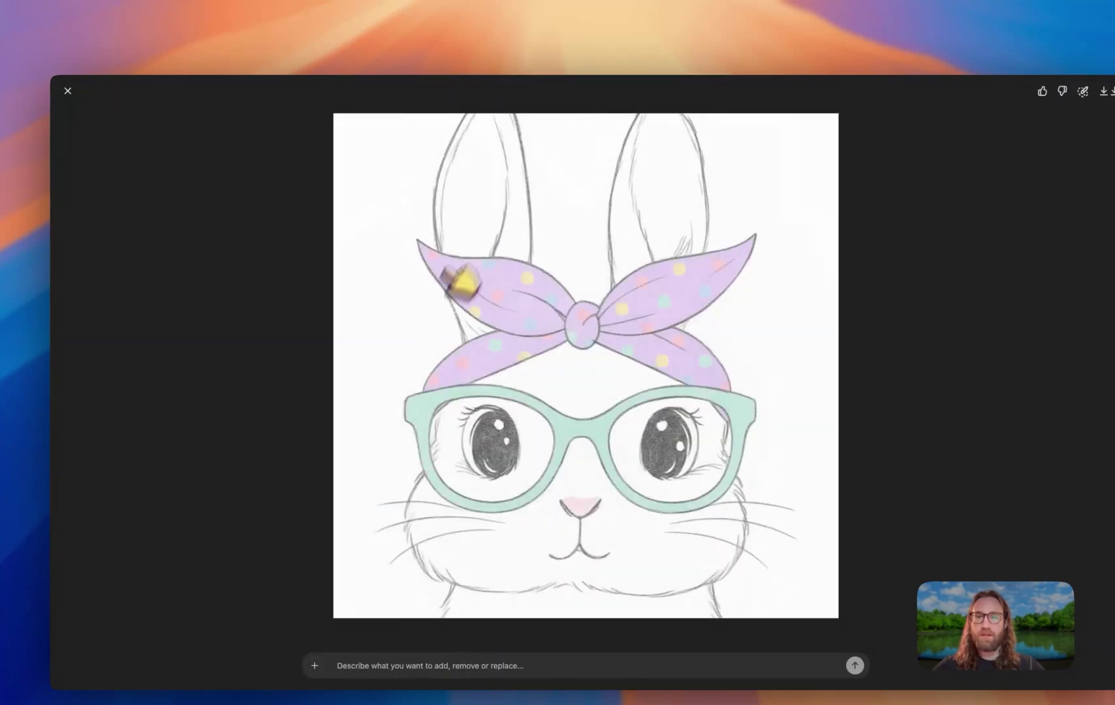
pyautogui.click(67, 90)
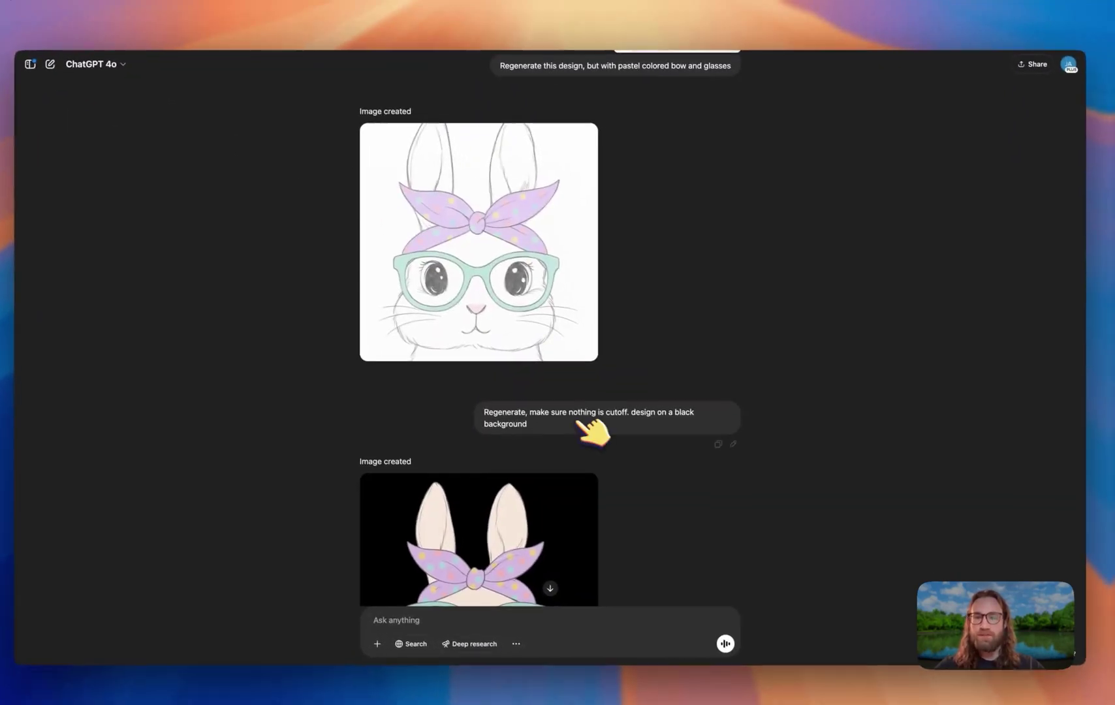
# Step: Open the black-background bunny enlarged and select the area covering its ears and bow for editing
pyautogui.scroll(-2, 591, 424)
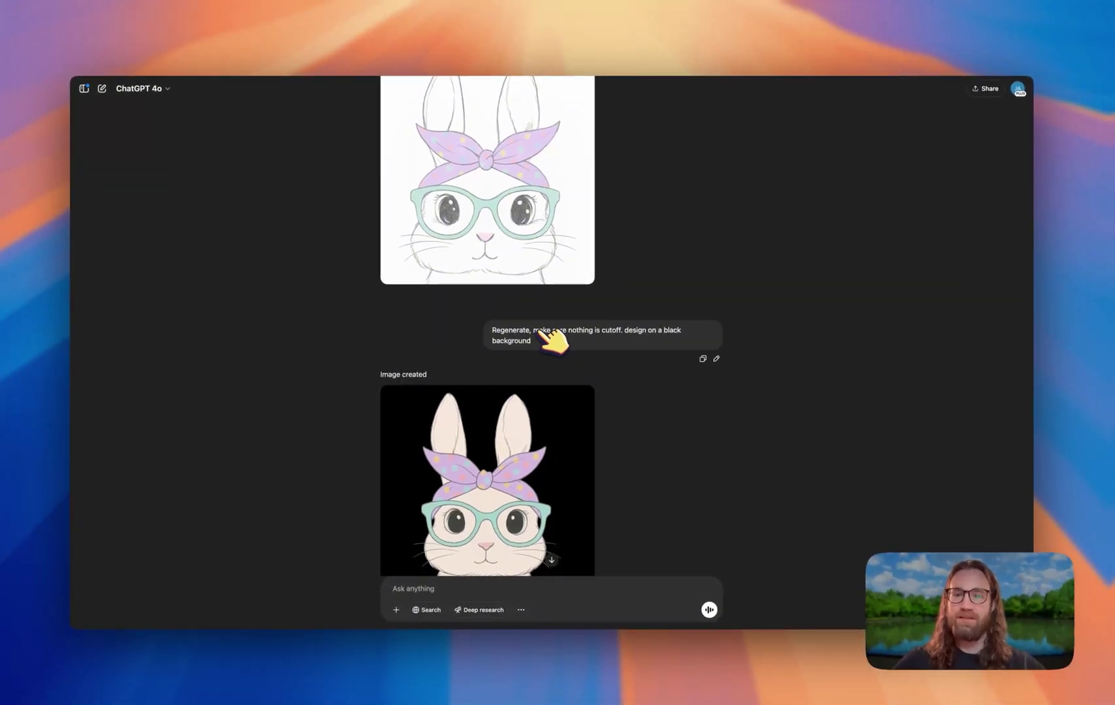
pyautogui.scroll(-5, 545, 337)
pyautogui.click(530, 324)
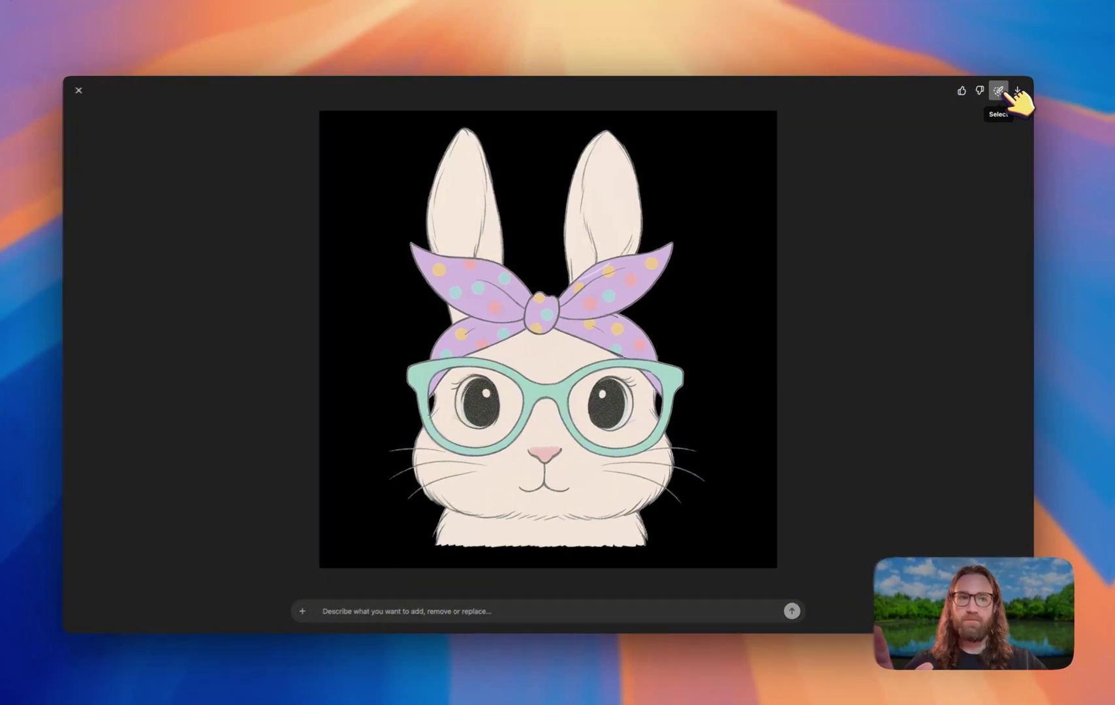
pyautogui.click(999, 90)
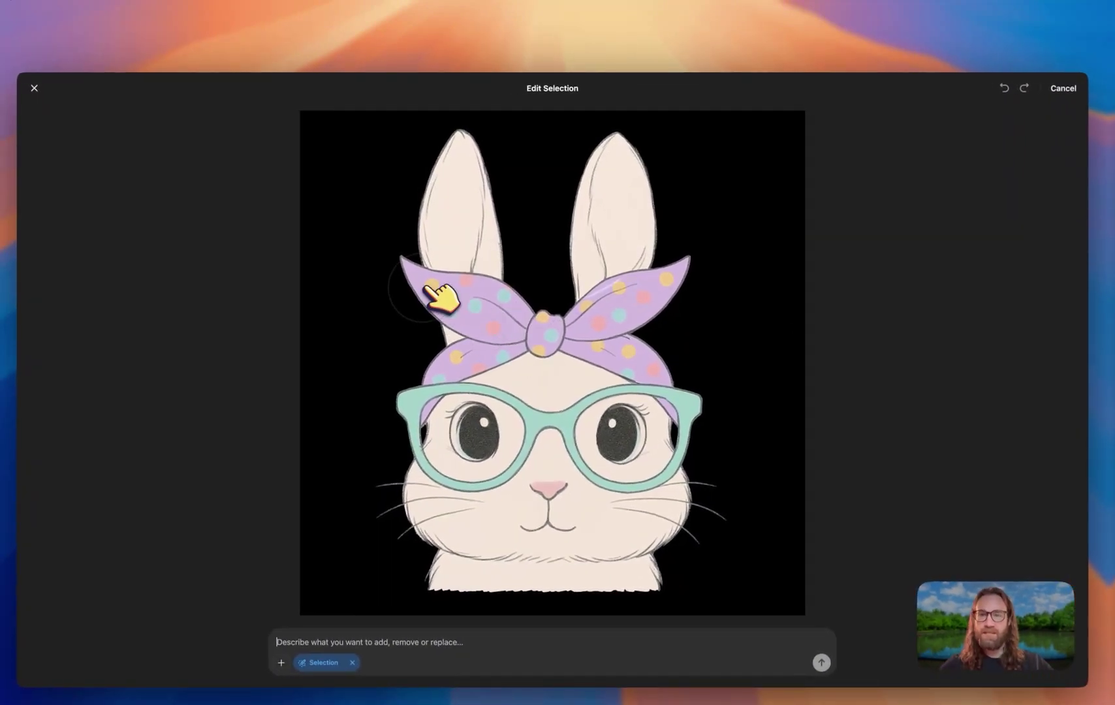
pyautogui.moveTo(356, 171)
pyautogui.mouseDown()
pyautogui.moveTo(354, 253)
pyautogui.moveTo(421, 320)
pyautogui.moveTo(754, 314)
pyautogui.moveTo(752, 181)
pyautogui.moveTo(605, 160)
pyautogui.moveTo(399, 163)
pyautogui.moveTo(358, 199)
pyautogui.moveTo(615, 283)
pyautogui.moveTo(704, 259)
pyautogui.moveTo(657, 222)
pyautogui.moveTo(457, 199)
pyautogui.moveTo(700, 213)
pyautogui.moveTo(698, 191)
pyautogui.mouseUp()
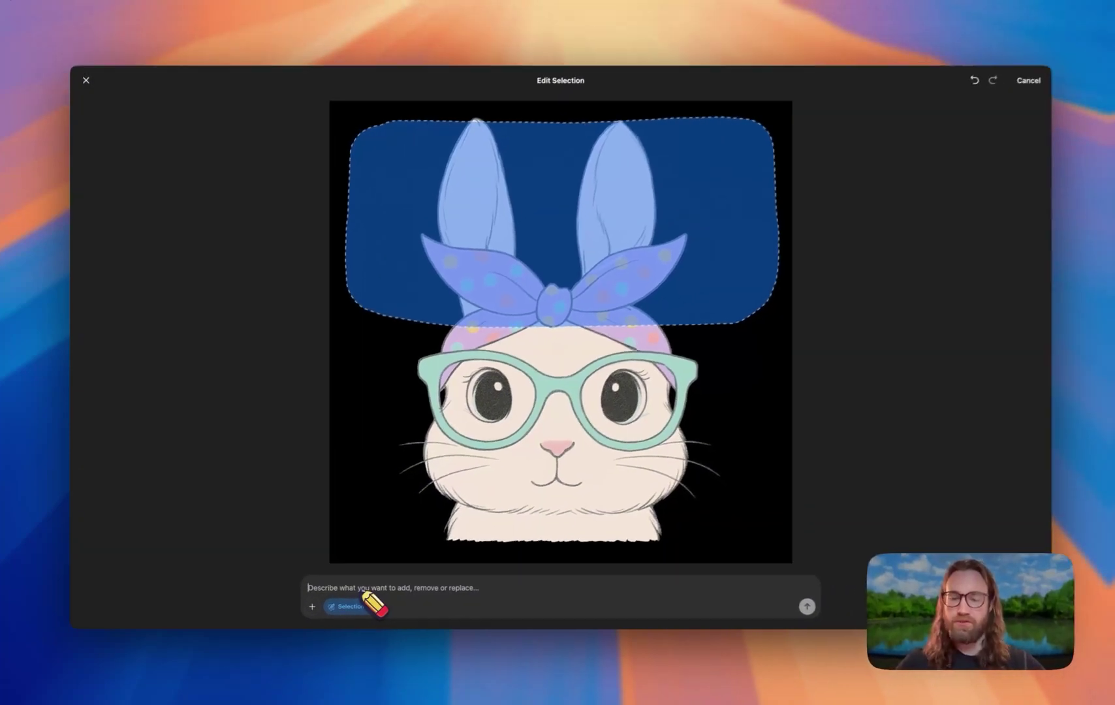
# Step: Submit the prompt Add the text "Hoppy Easter" for the selected area of the bunny image
pyautogui.write('Add the text')
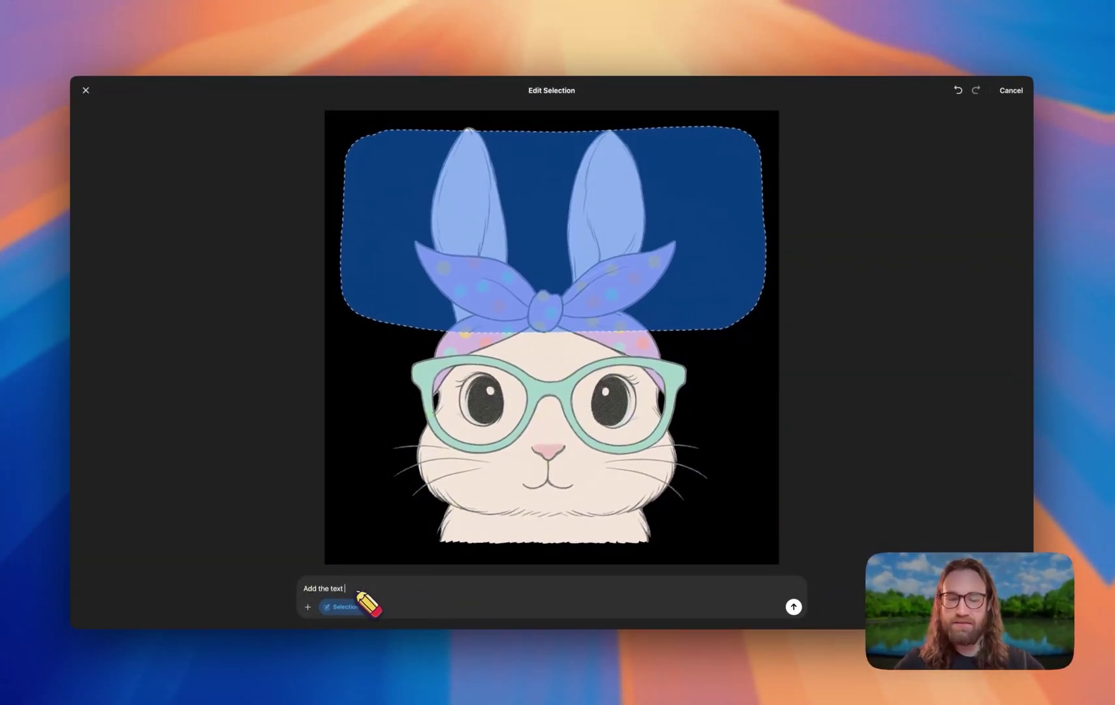
pyautogui.write(' "Hoppy Easter')
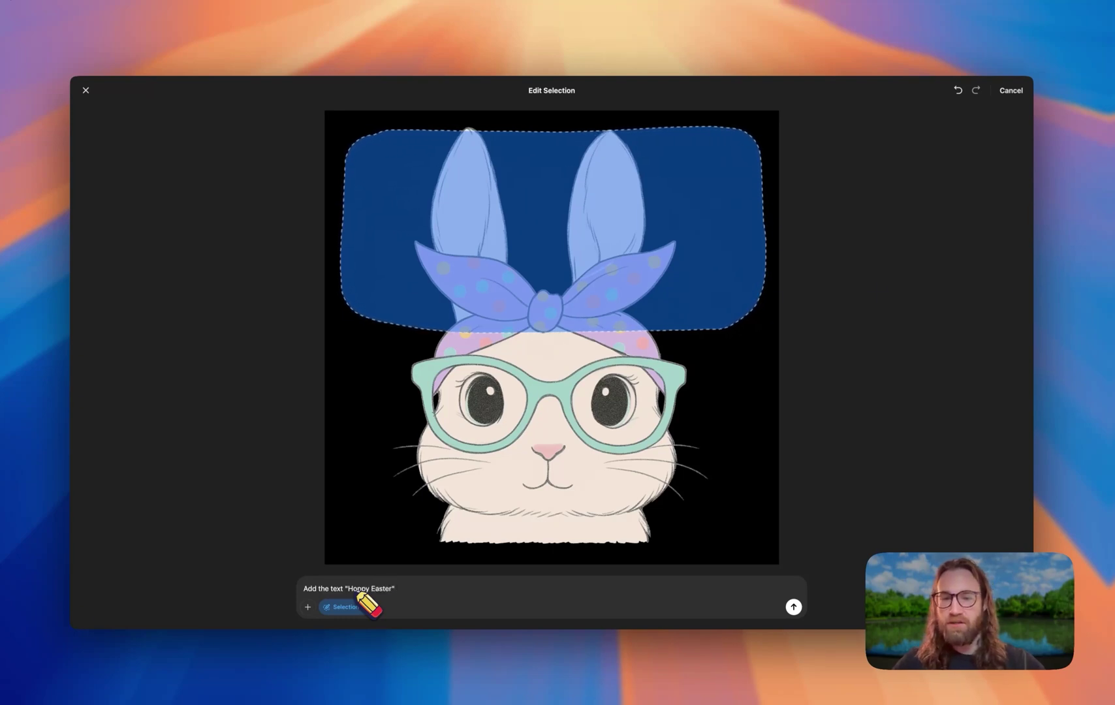
pyautogui.click(793, 606)
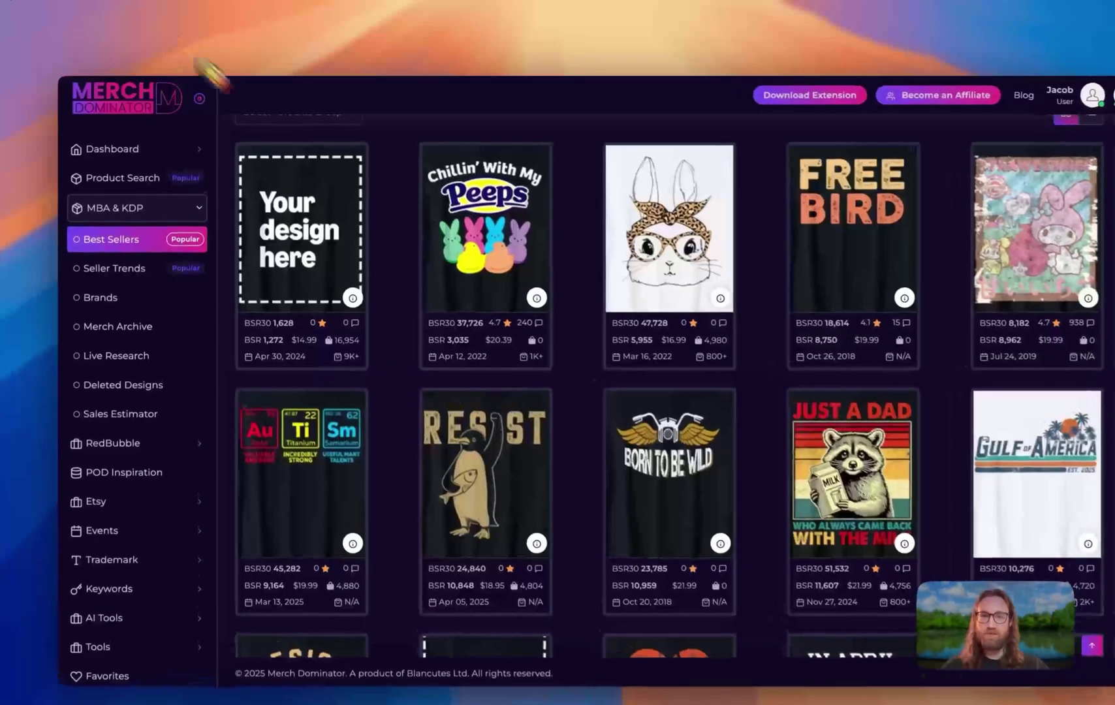
# Step: Switch to Merch Dominator and browse the best-selling shirts around the "Gulf of America" and "He Is Risen" designs
pyautogui.scroll(-5, 551, 440)
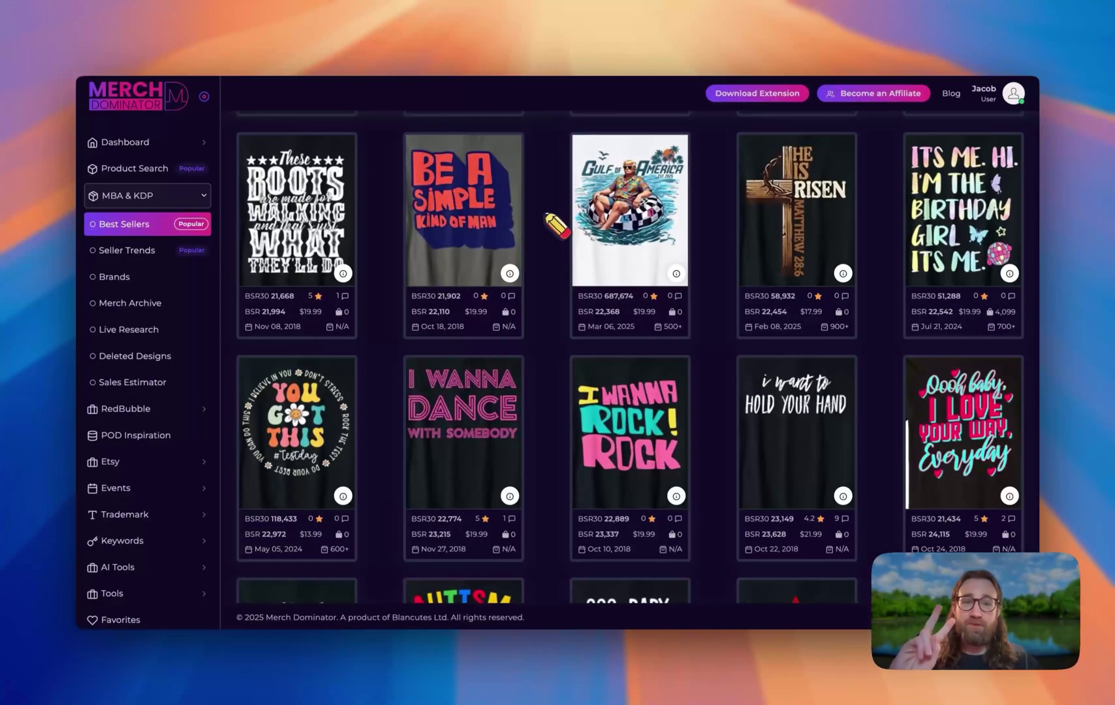
pyautogui.scroll(-1, 546, 223)
pyautogui.scroll(1, 554, 230)
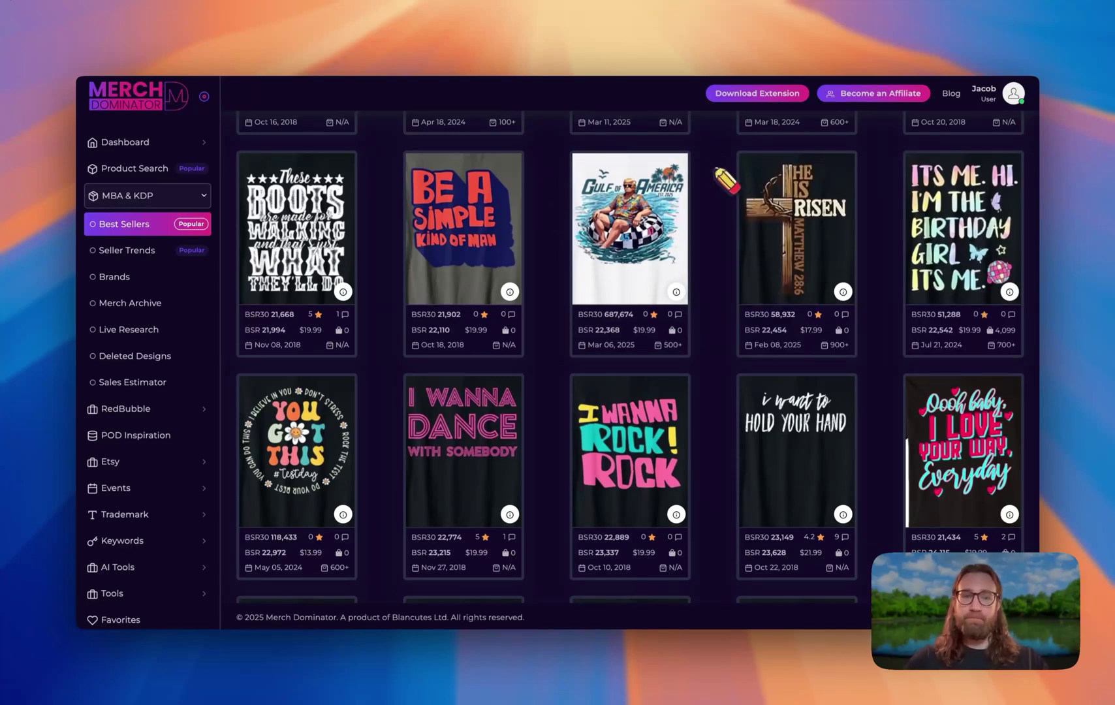
pyautogui.scroll(-1, 726, 180)
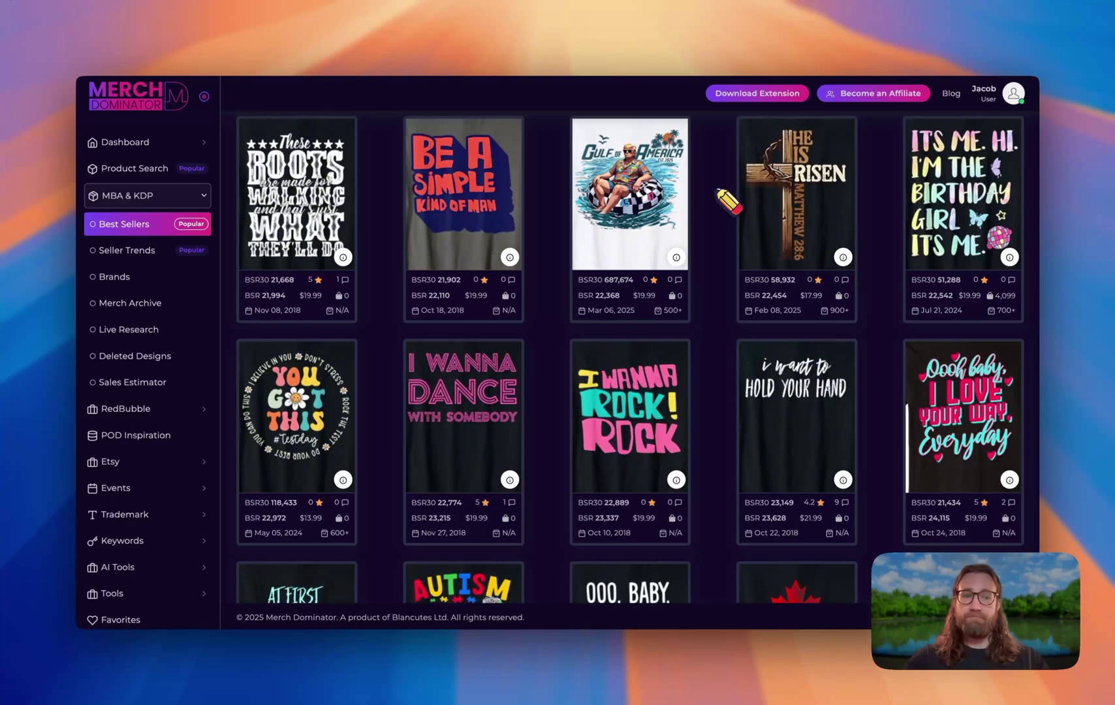
pyautogui.scroll(1, 728, 201)
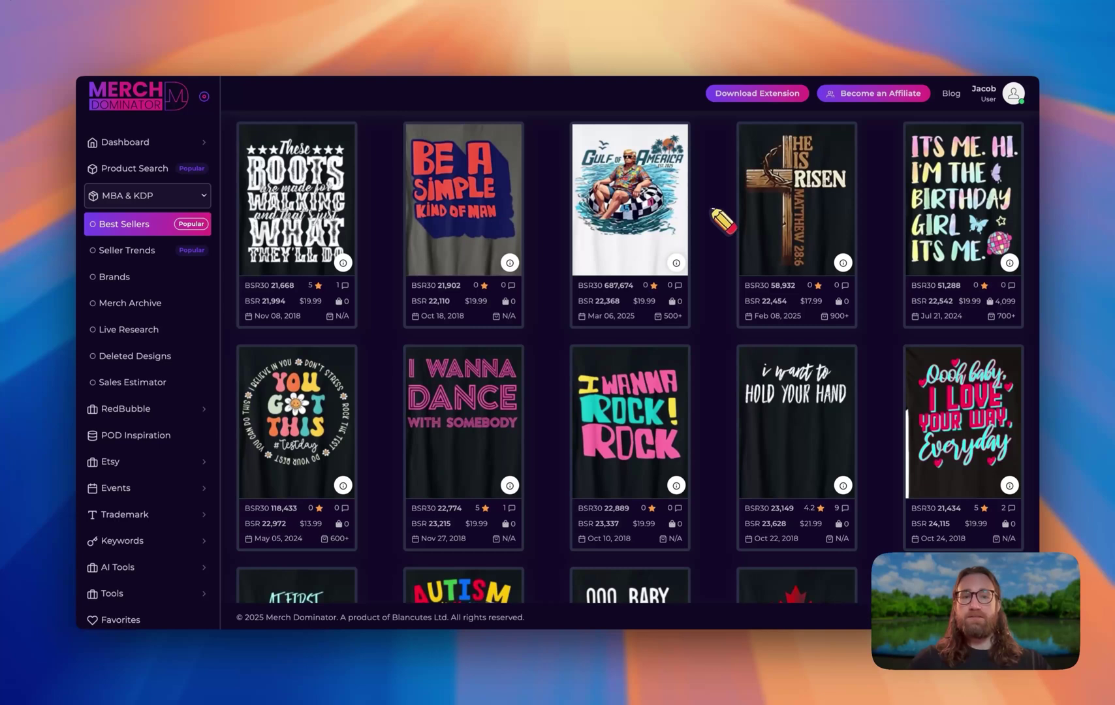
pyautogui.moveTo(793, 222)
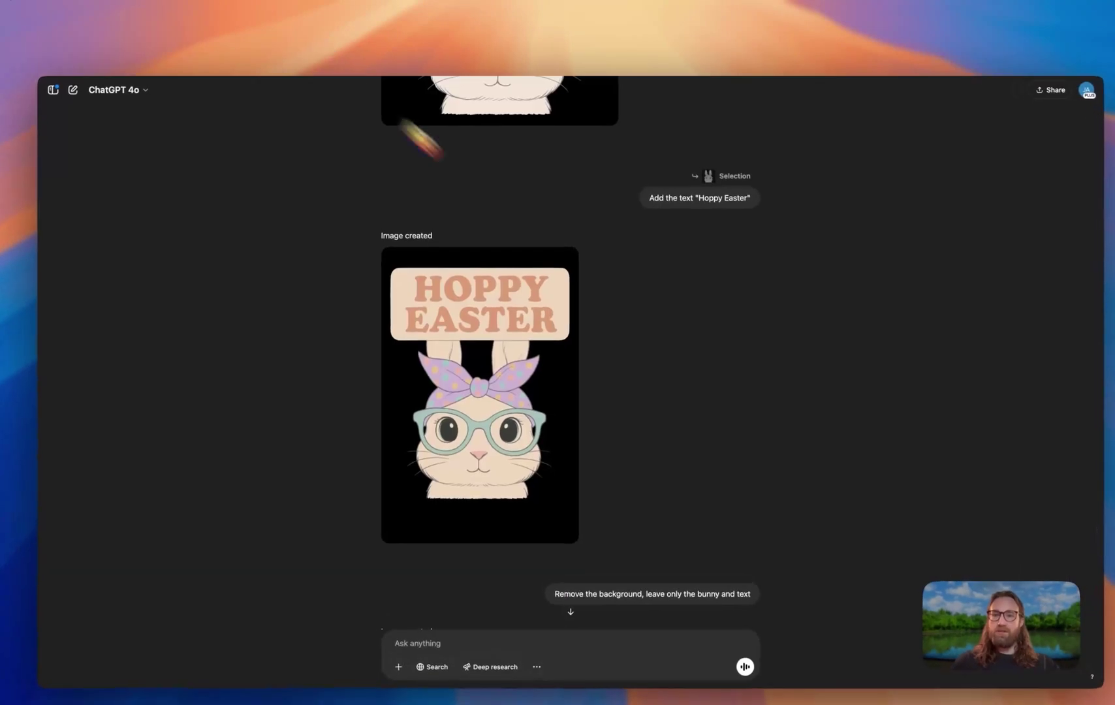
# Step: Return to the ChatGPT conversation and examine the bunny generated with the "Hoppy Easter" text at full size
pyautogui.scroll(2, 715, 304)
pyautogui.scroll(-5, 703, 296)
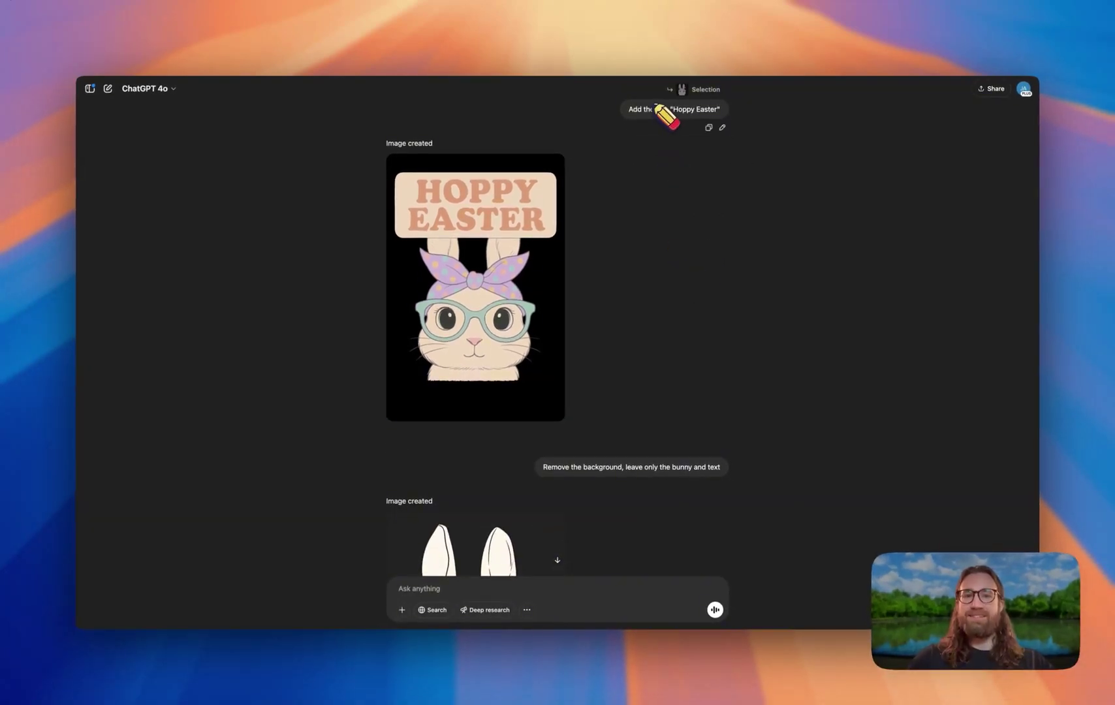
pyautogui.click(539, 262)
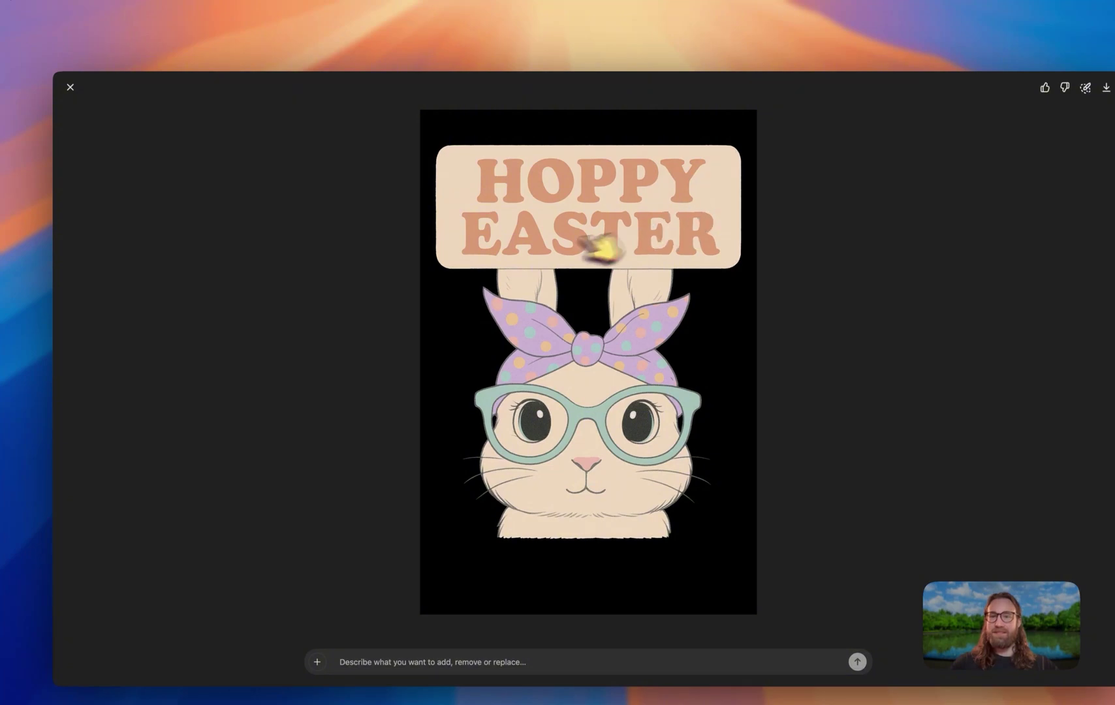
pyautogui.click(70, 86)
# Step: Compare the earlier bunny versions with the "Remove the background, leave only the bunny and text" result and view that one enlarged
pyautogui.scroll(-5, 720, 344)
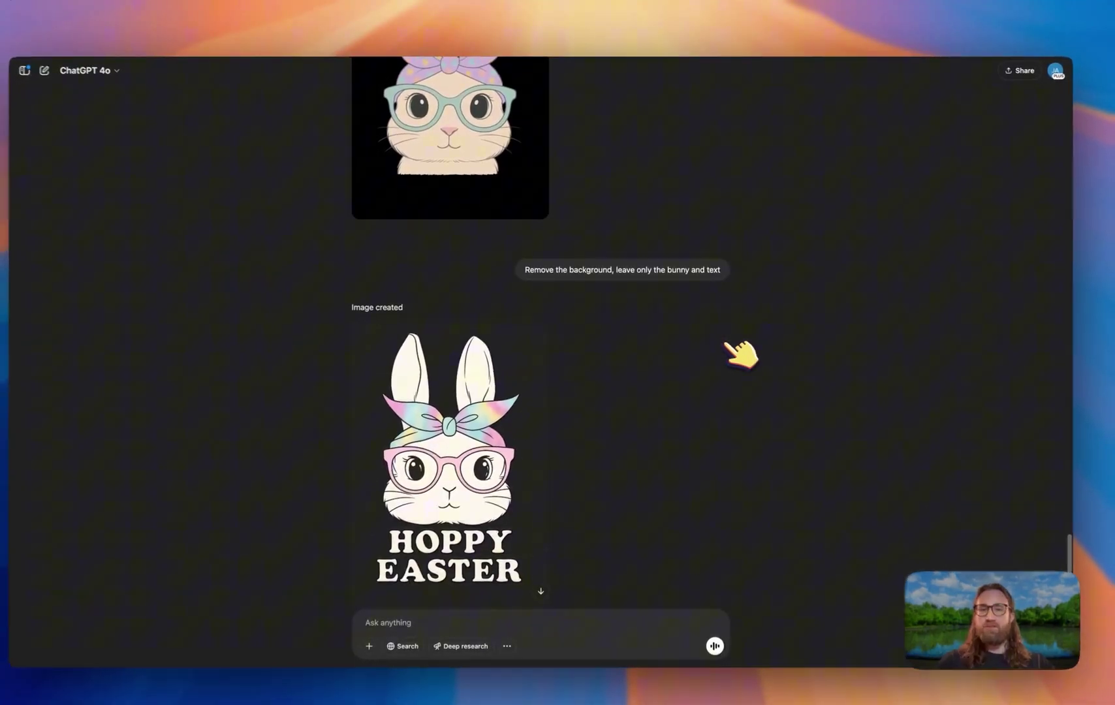
pyautogui.scroll(5, 609, 270)
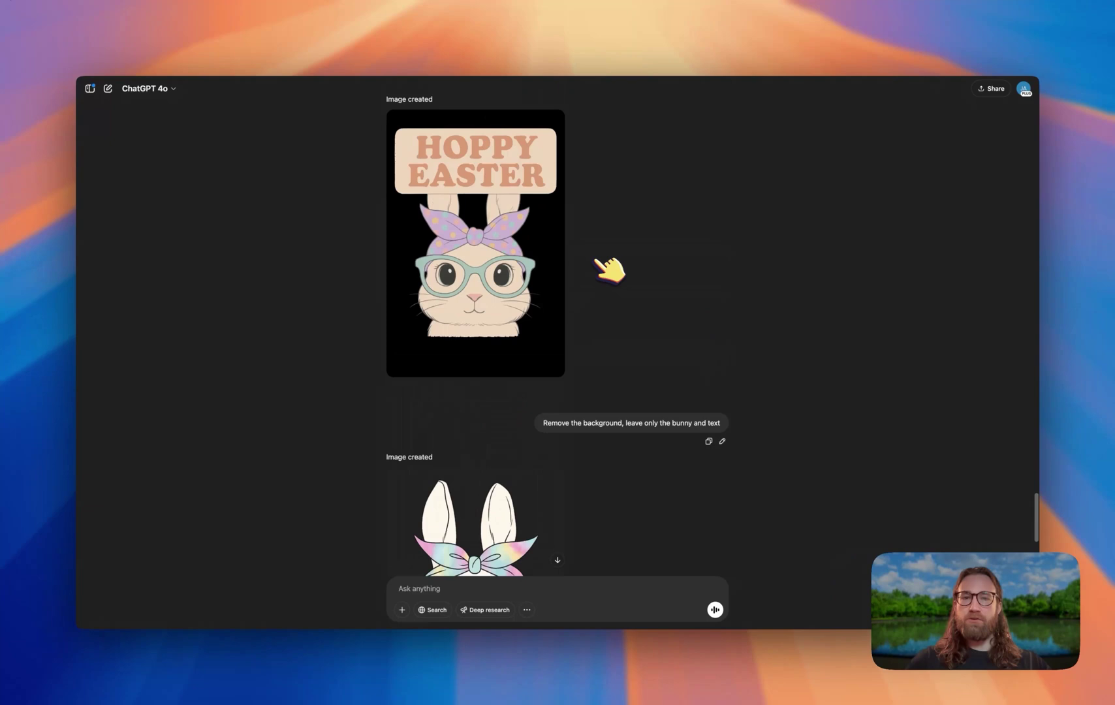
pyautogui.scroll(10, 610, 270)
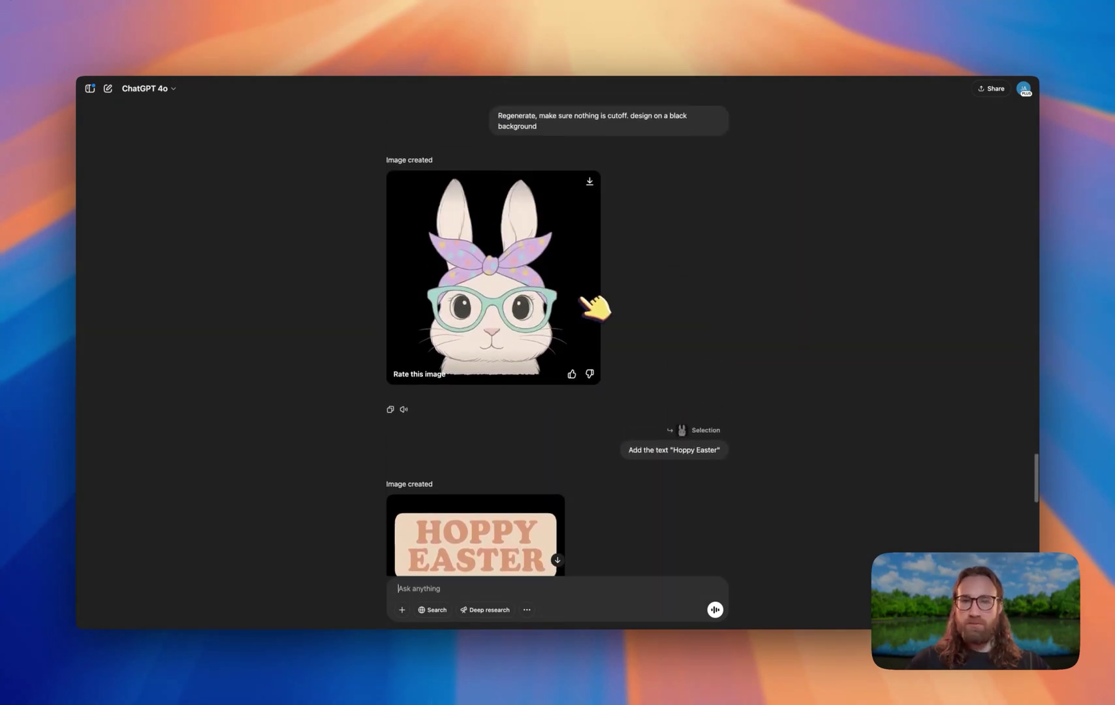
pyautogui.scroll(-10, 625, 376)
pyautogui.scroll(-4, 625, 375)
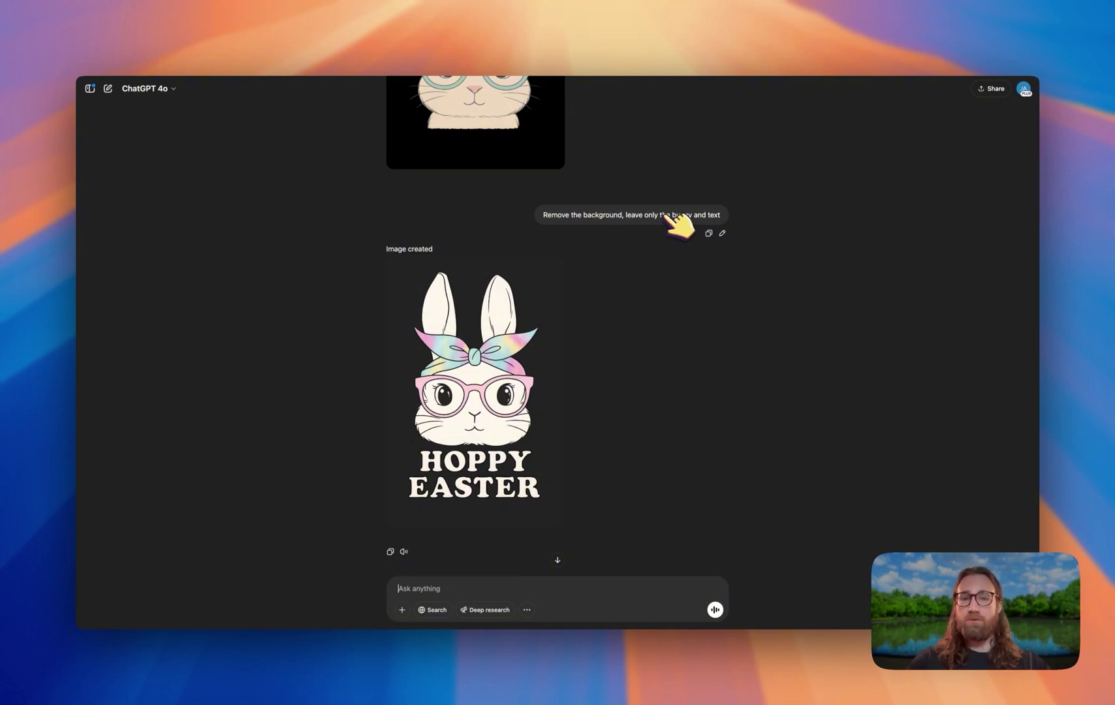
pyautogui.scroll(-5, 679, 225)
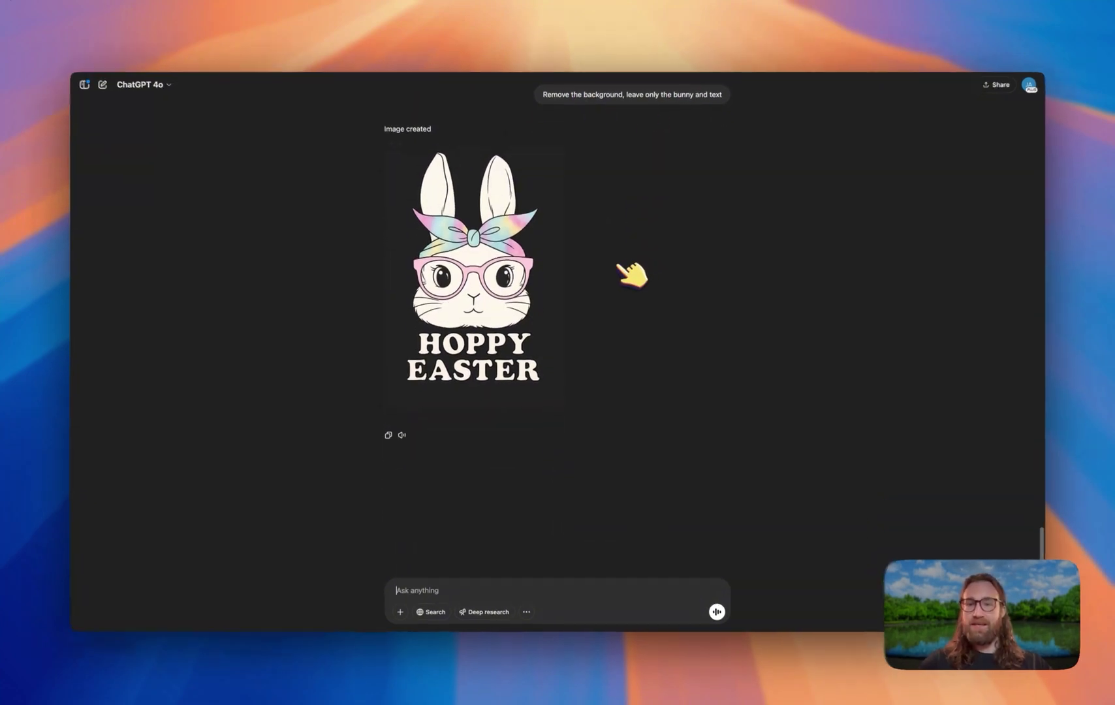
pyautogui.click(542, 261)
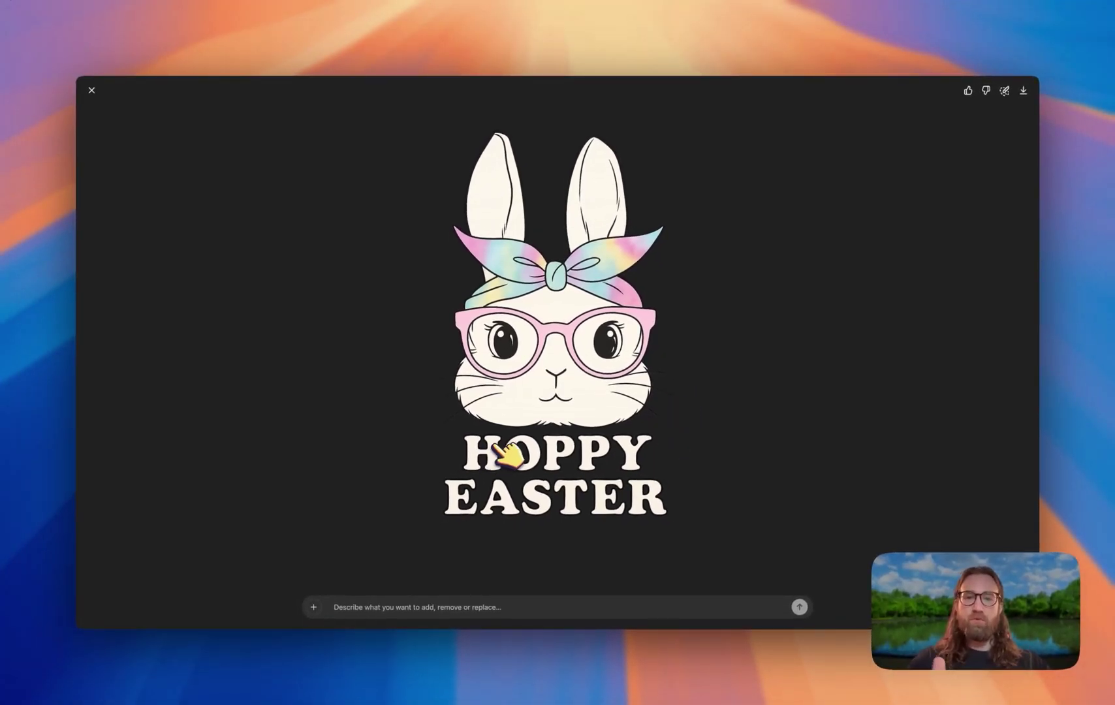
pyautogui.click(93, 91)
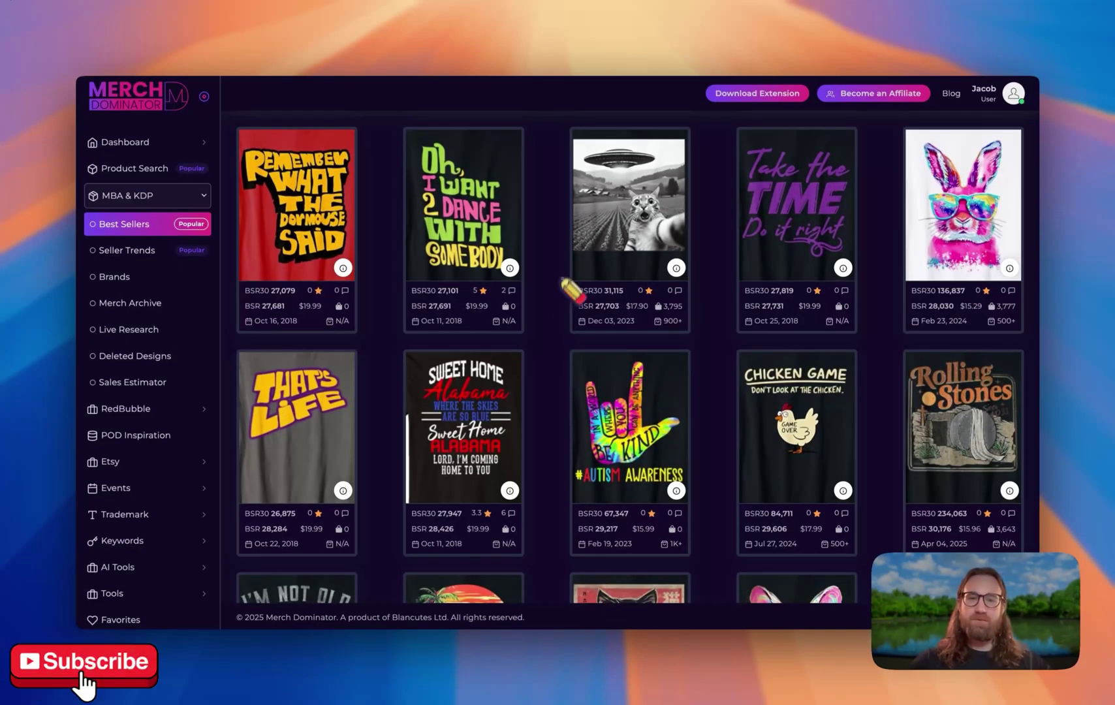
# Step: Browse further Merch Dominator best sellers around the "Chicken Game" shirt for another design to adapt
pyautogui.moveTo(607, 251)
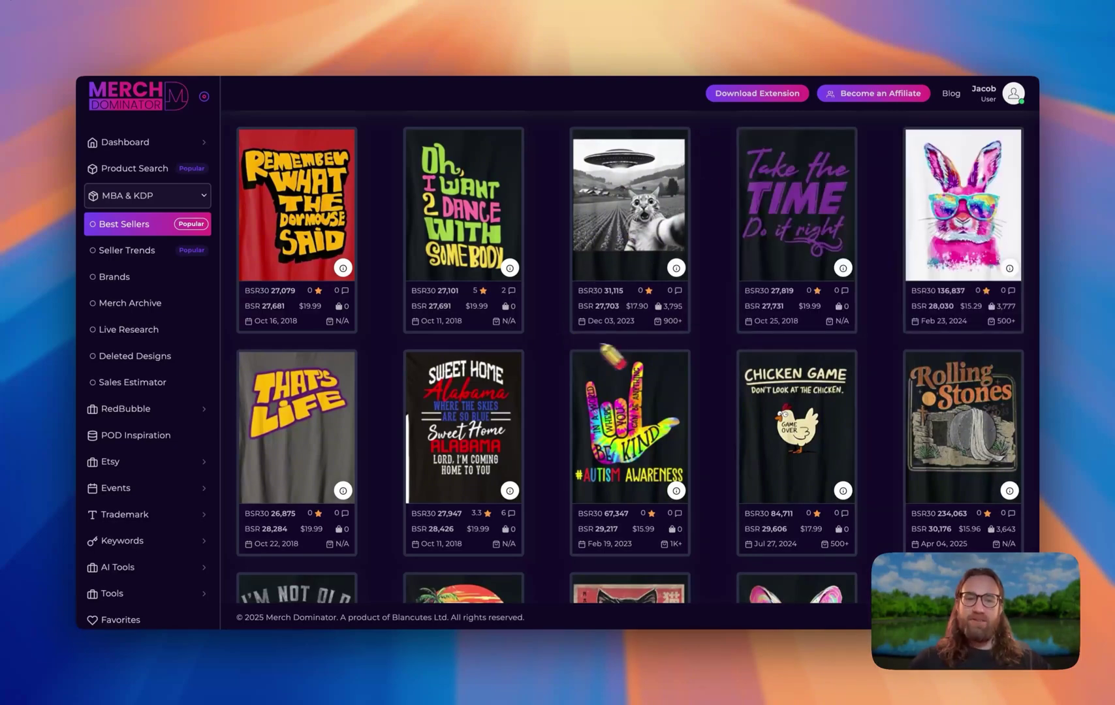
pyautogui.scroll(-3, 743, 388)
pyautogui.scroll(1, 742, 393)
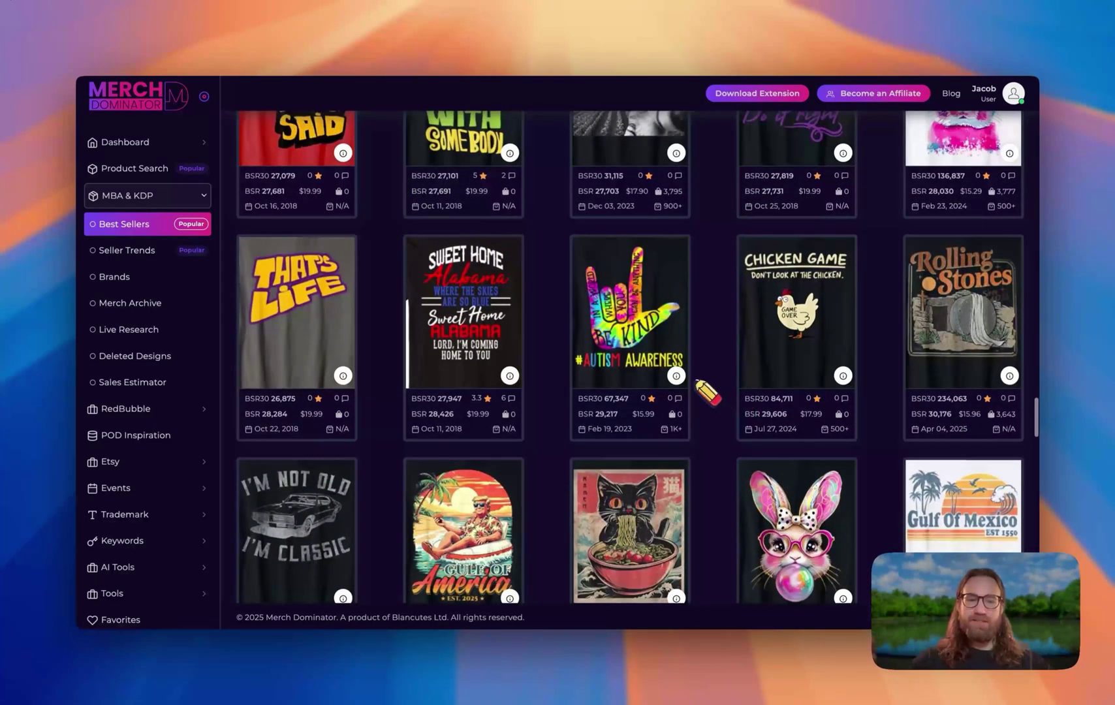
pyautogui.moveTo(792, 344)
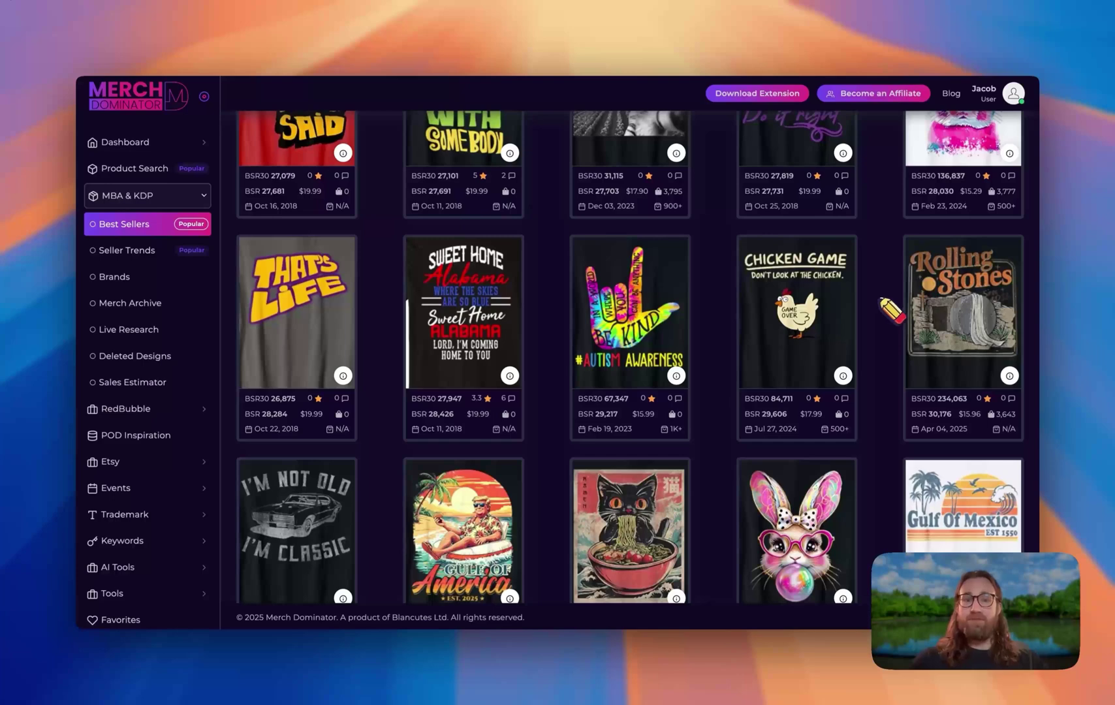
pyautogui.scroll(3, 896, 312)
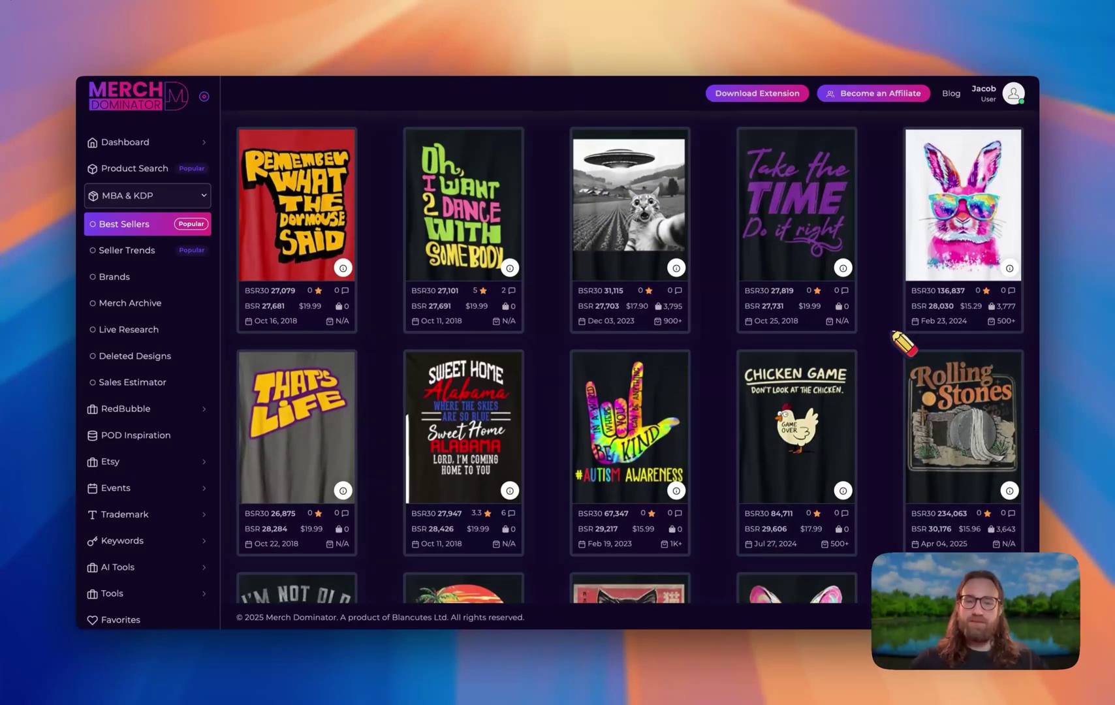
pyautogui.scroll(-1, 895, 356)
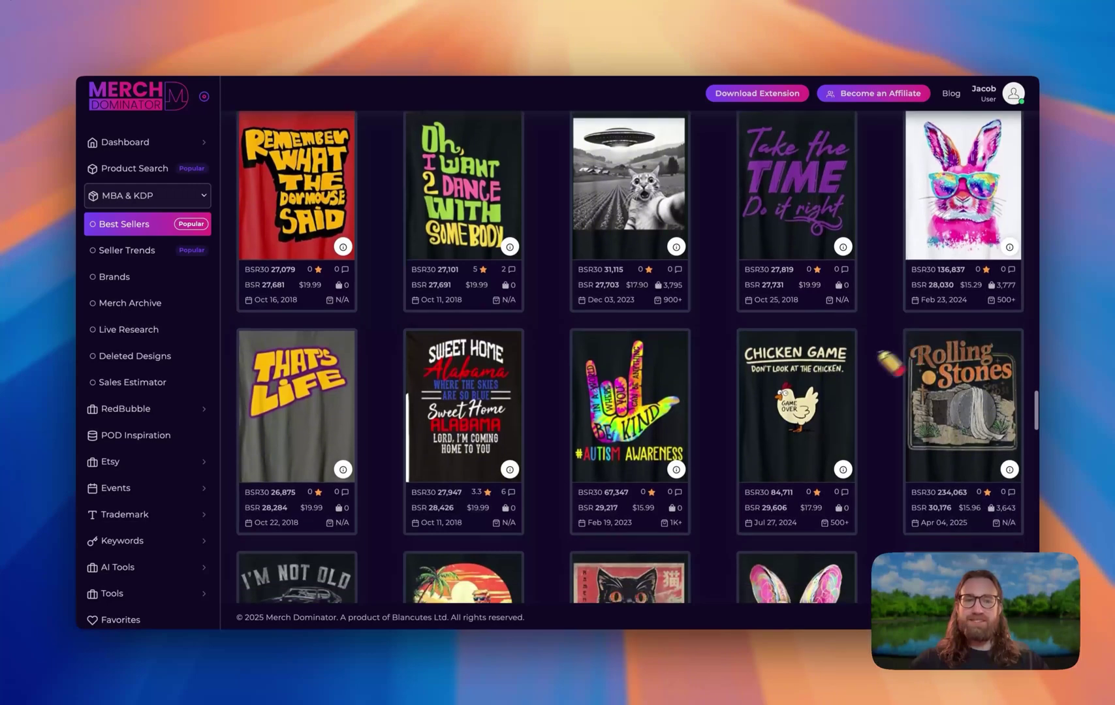
pyautogui.moveTo(692, 248)
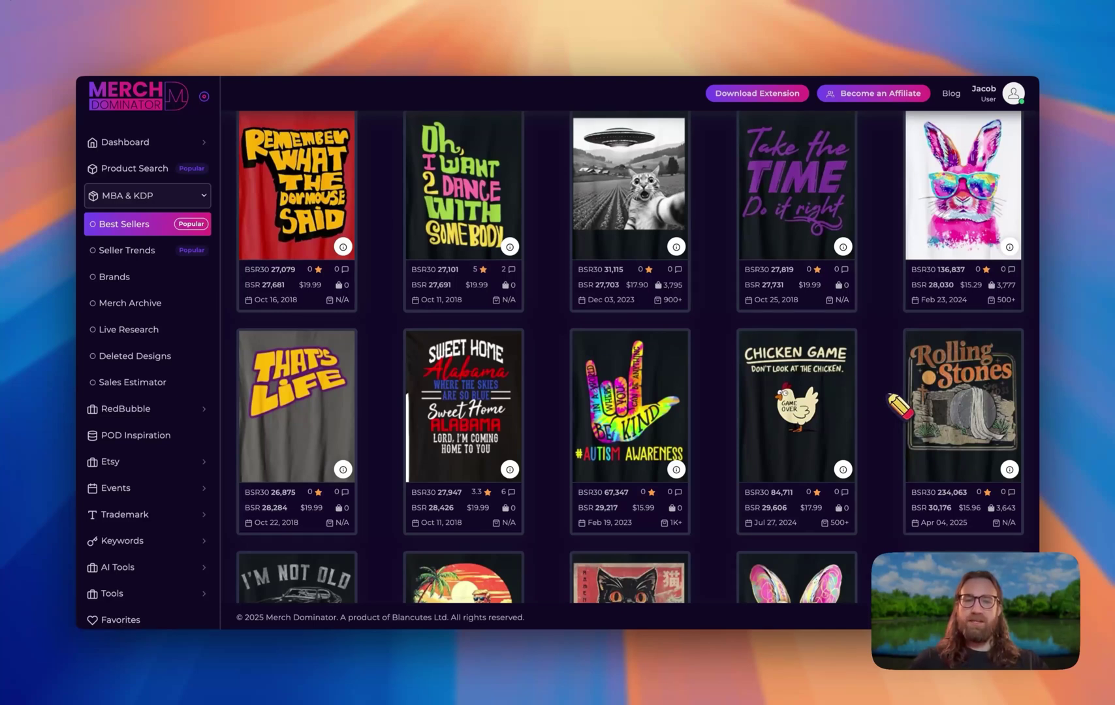
pyautogui.scroll(-1, 899, 406)
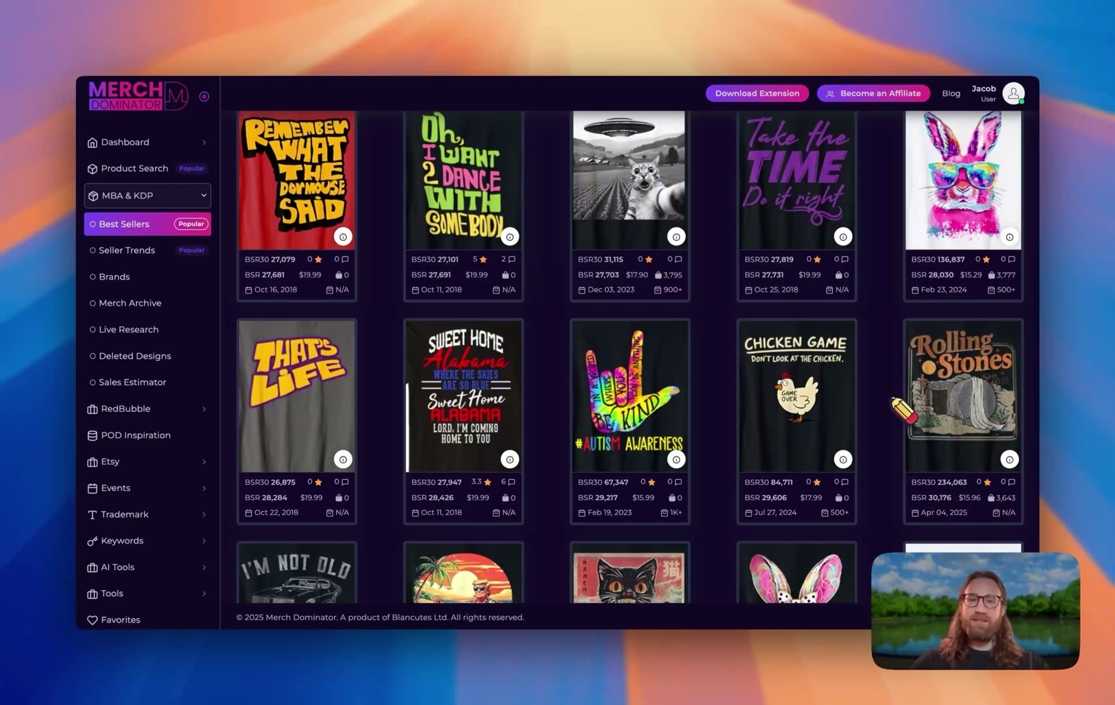
pyautogui.scroll(-3, 904, 410)
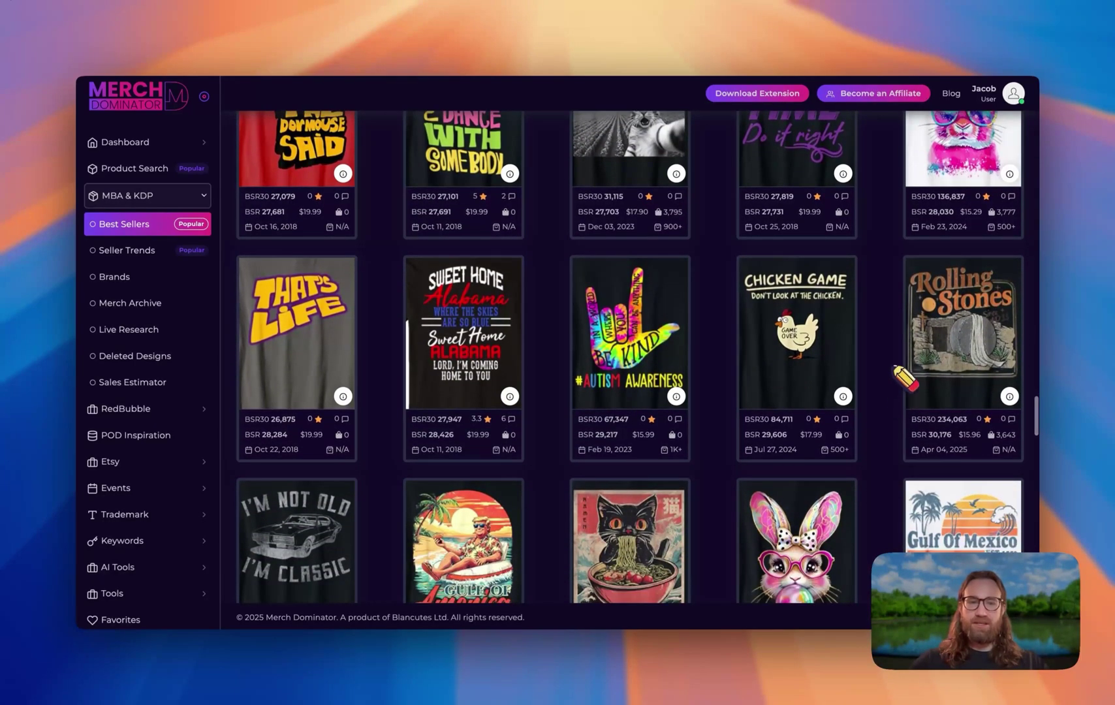
pyautogui.scroll(-1, 904, 375)
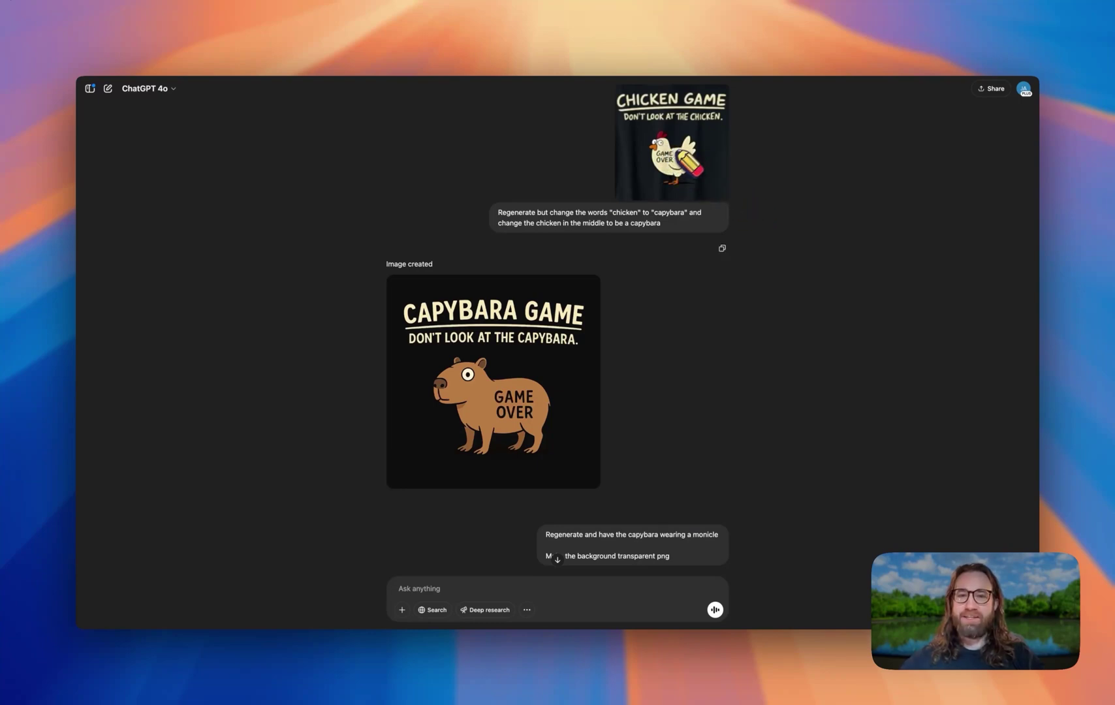
# Step: In ChatGPT, review the prompt changing "chicken" to "capybara" and view the "Capybara Game" design enlarged
pyautogui.scroll(-1, 556, 212)
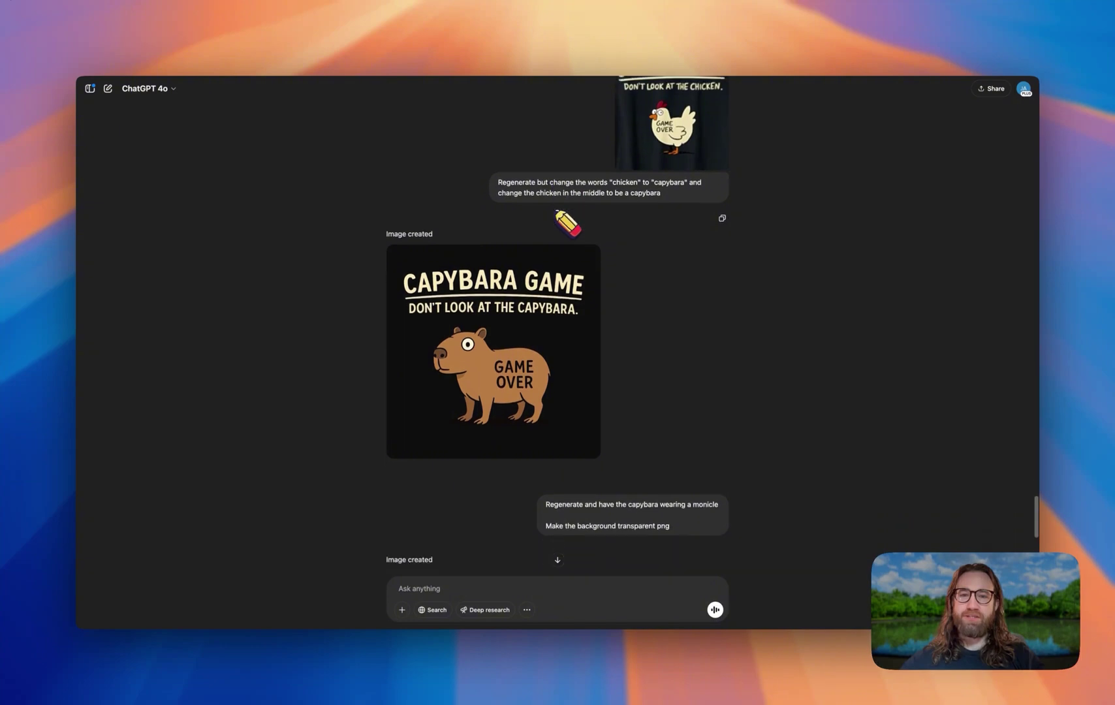
pyautogui.scroll(-1, 556, 211)
pyautogui.scroll(-2, 670, 243)
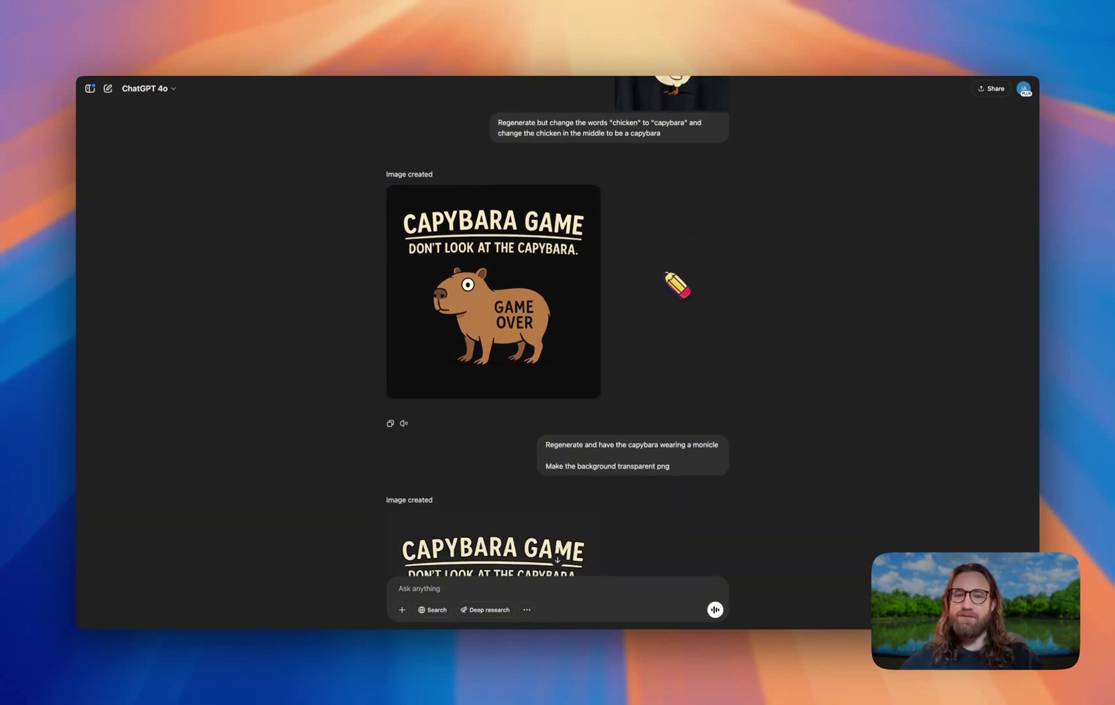
pyautogui.click(525, 307)
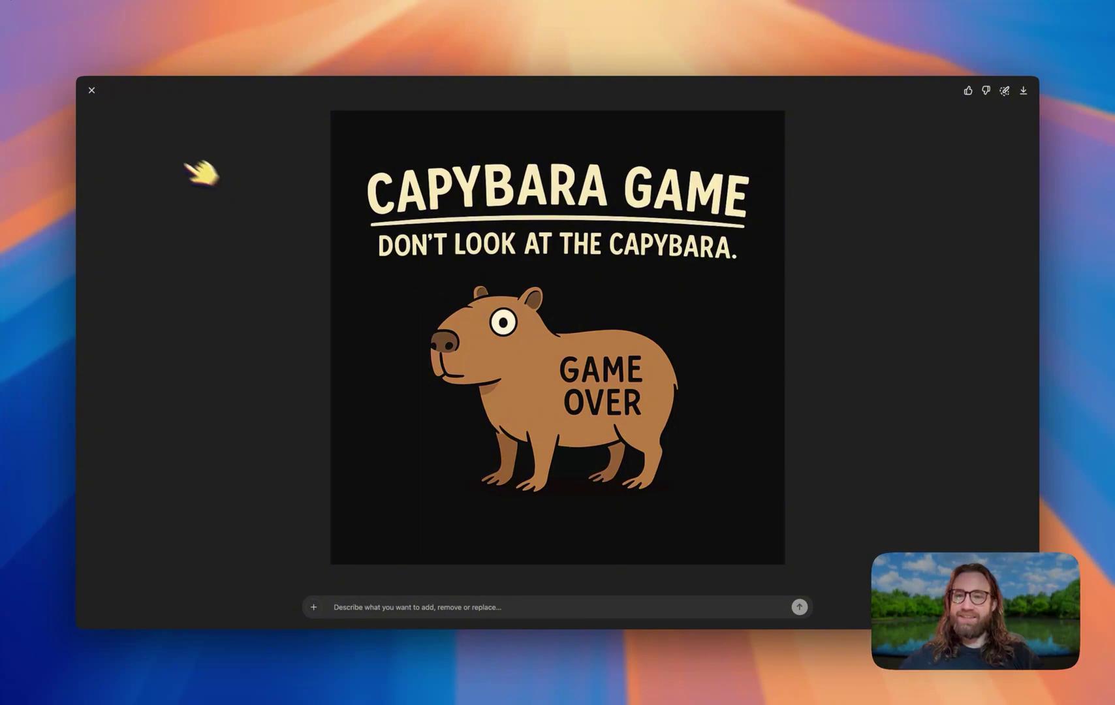
pyautogui.click(91, 91)
# Step: Review the prompt asking for a capybara with a monocle on a transparent PNG background and the image generated from it
pyautogui.scroll(-5, 685, 282)
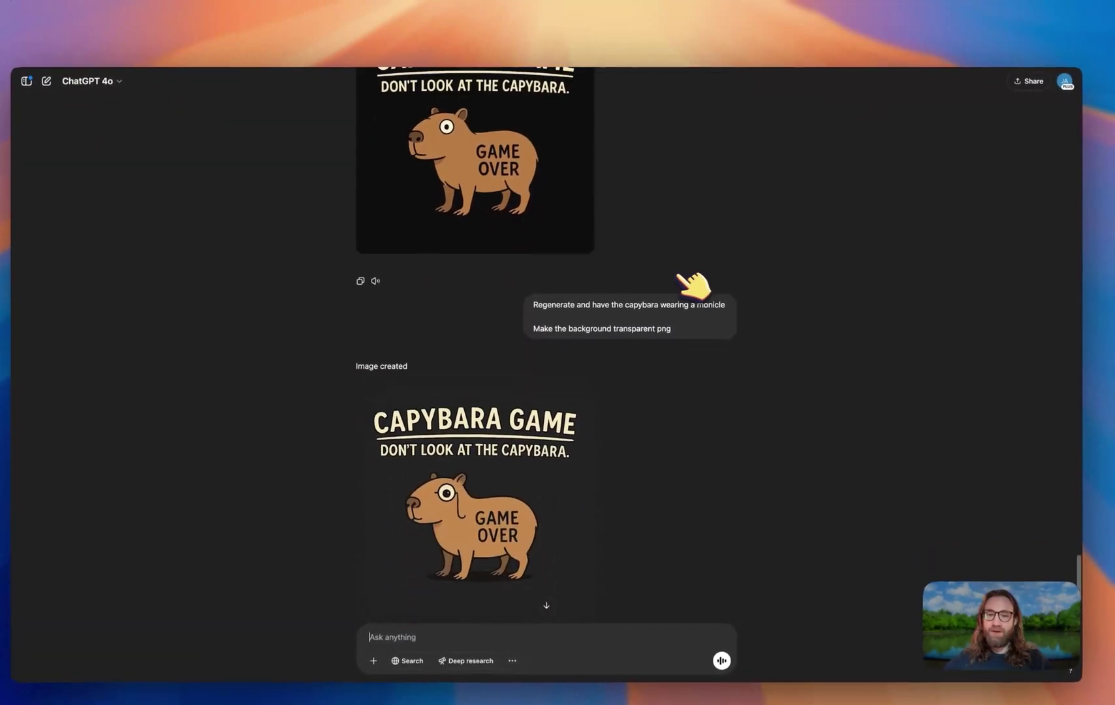
pyautogui.scroll(1, 695, 287)
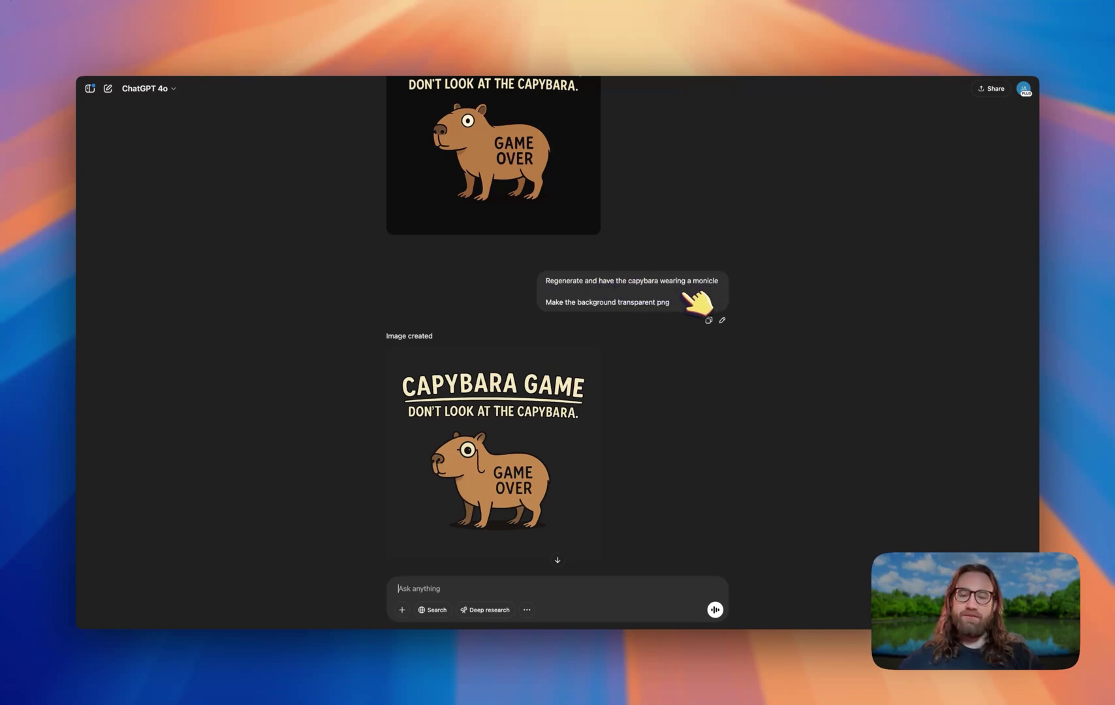
pyautogui.scroll(-2, 678, 309)
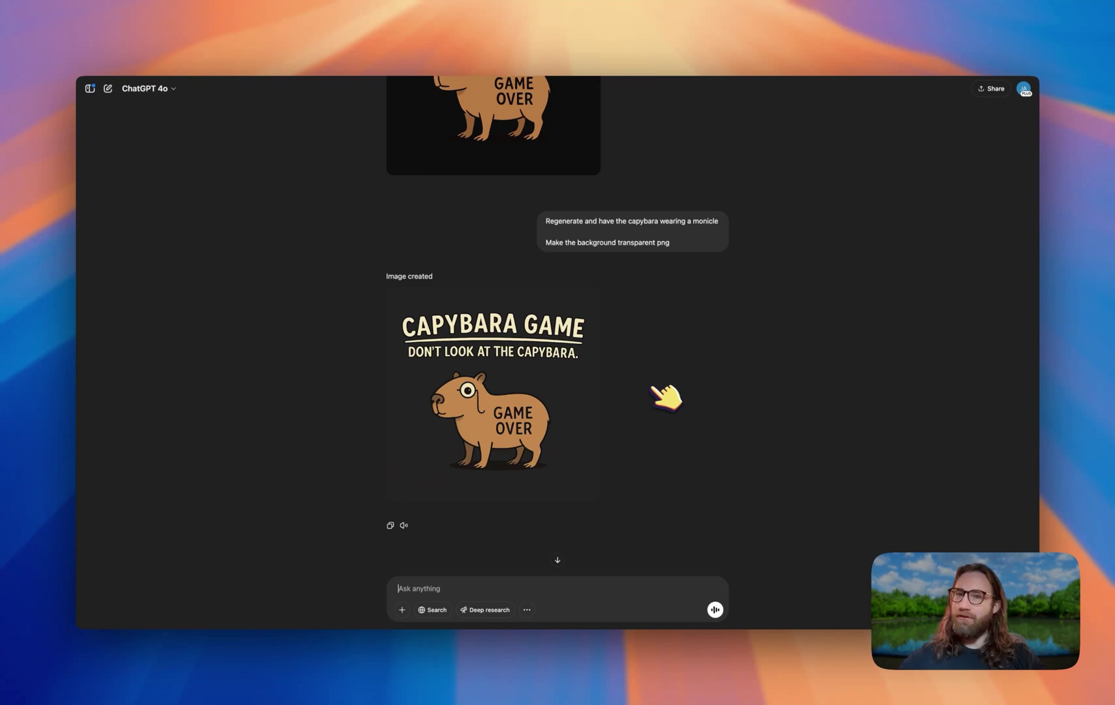
pyautogui.moveTo(574, 405)
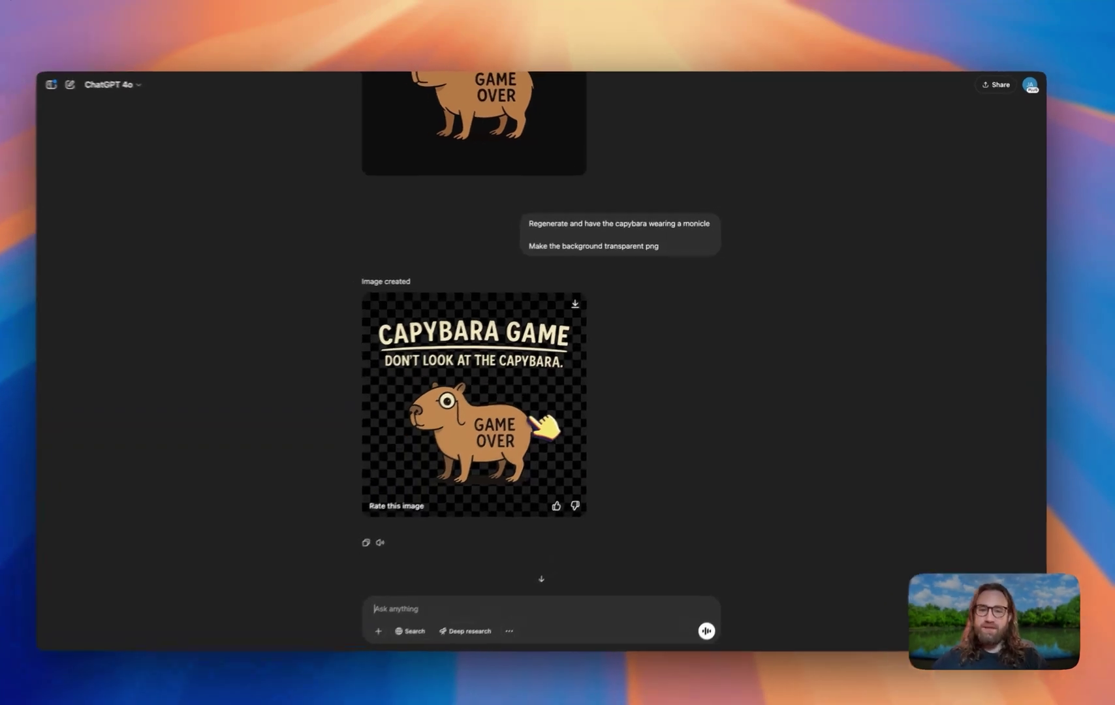
# Step: Open the monocle capybara image for selection editing and mark the area over its eye, monocle and snout
pyautogui.click(574, 406)
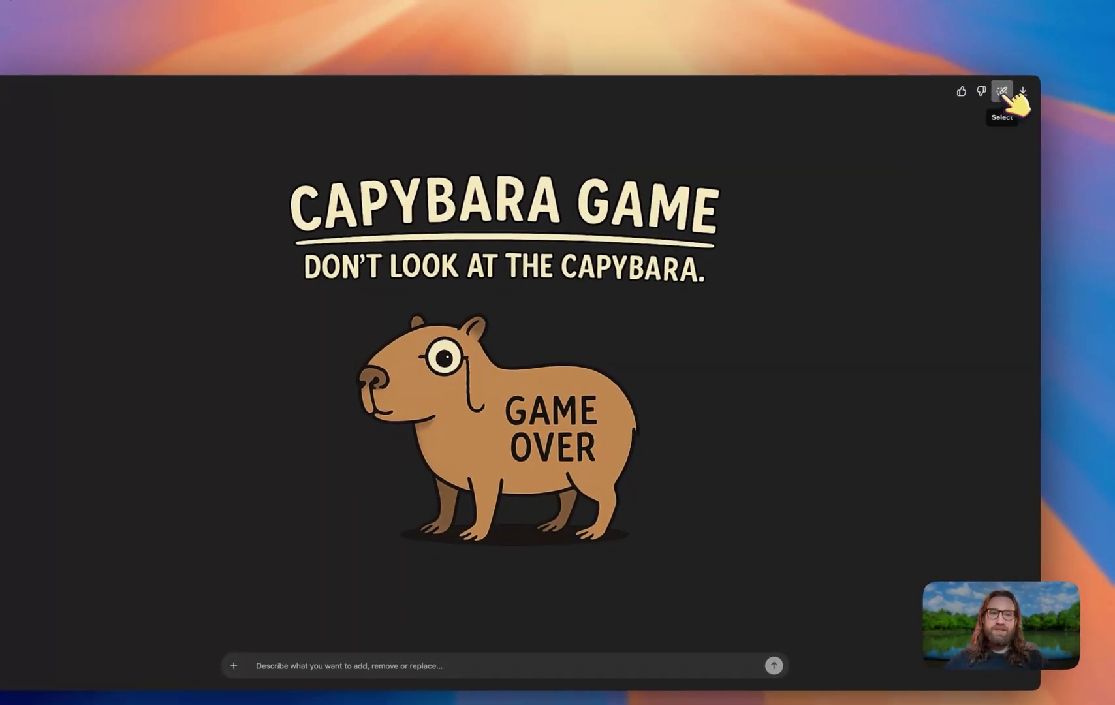
pyautogui.click(1017, 81)
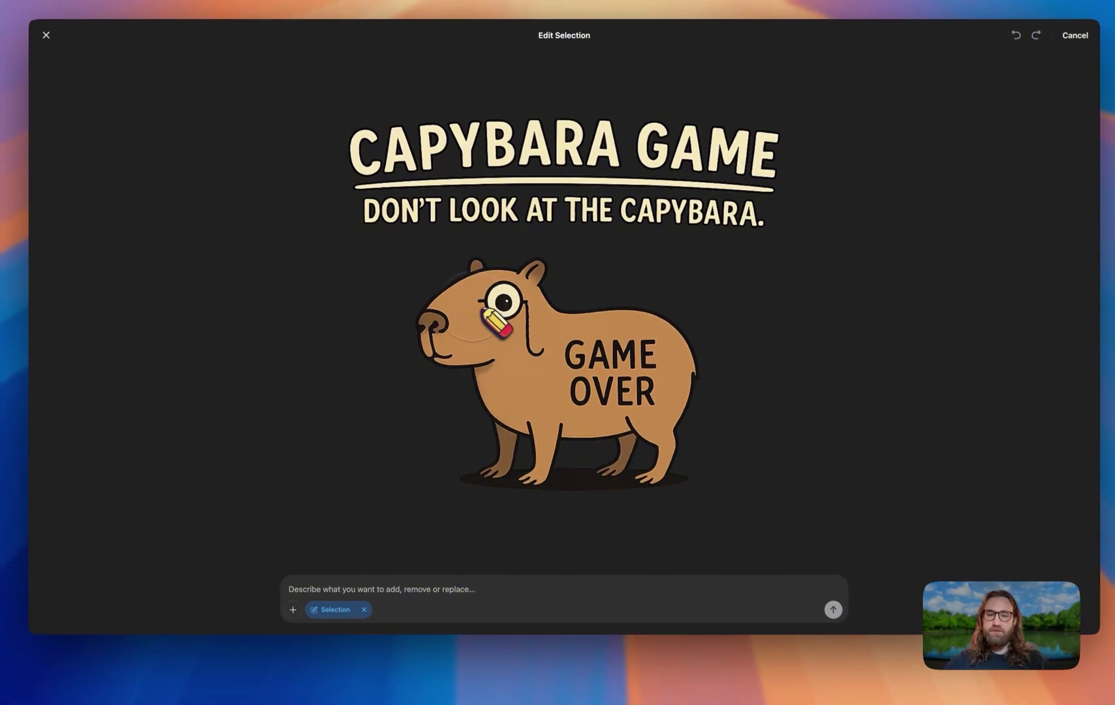
pyautogui.moveTo(496, 319)
pyautogui.mouseDown()
pyautogui.moveTo(486, 309)
pyautogui.moveTo(508, 330)
pyautogui.moveTo(418, 307)
pyautogui.mouseUp()
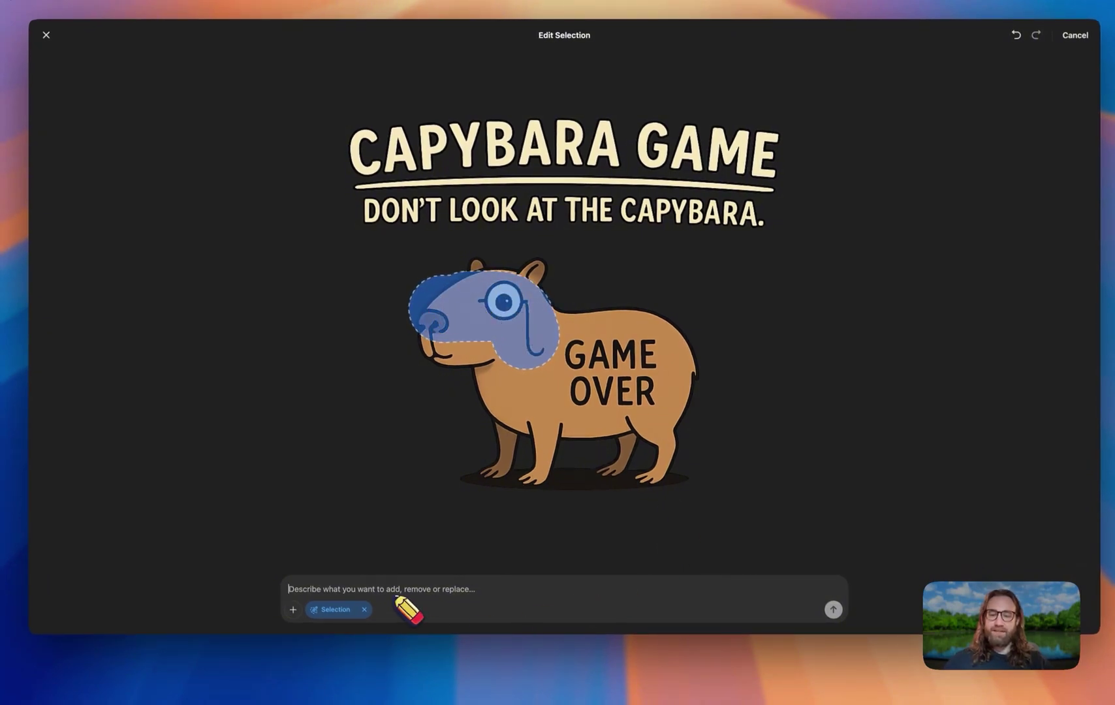
# Step: Submit the prompt "Remove the monicle and have the capybara wearing sunglasses" for the selected area
pyautogui.write('Remove the moni')
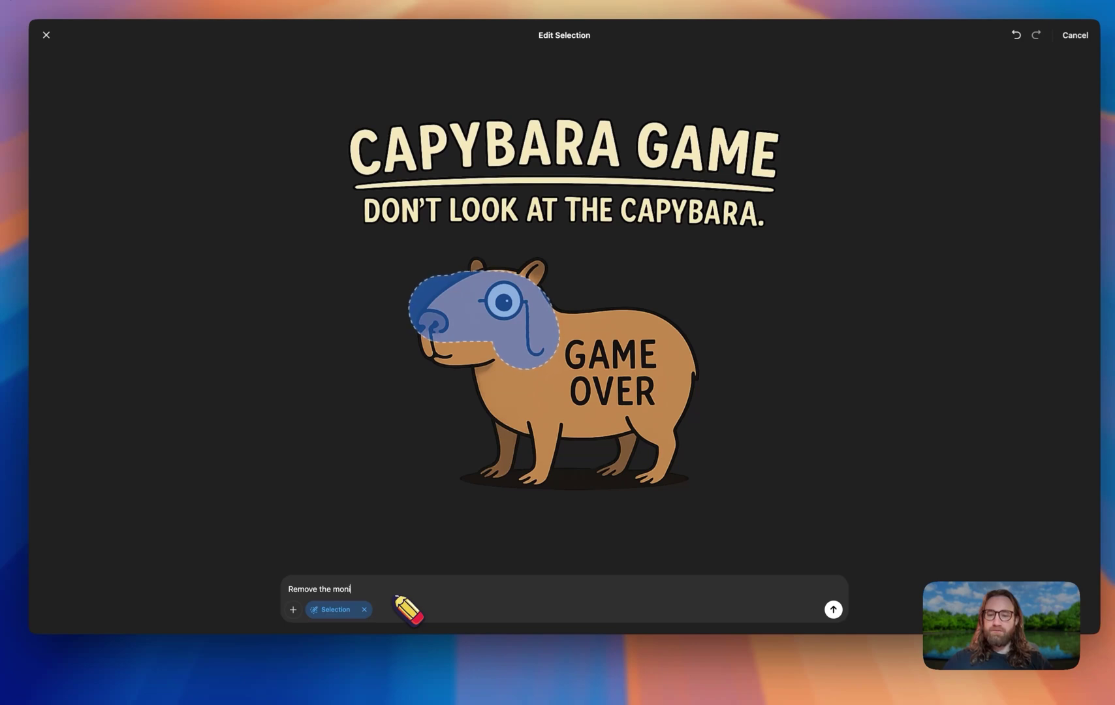
pyautogui.write('cle and add sunglas')
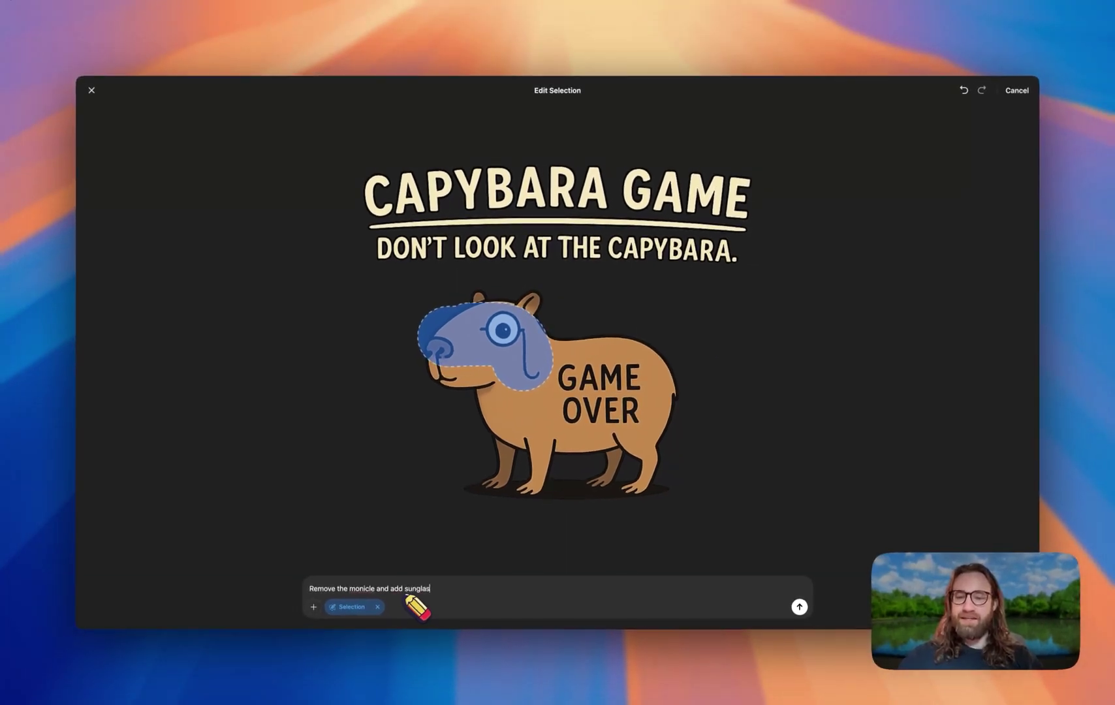
pyautogui.write('ses')
pyautogui.doubleClick(397, 588)
pyautogui.write('h')
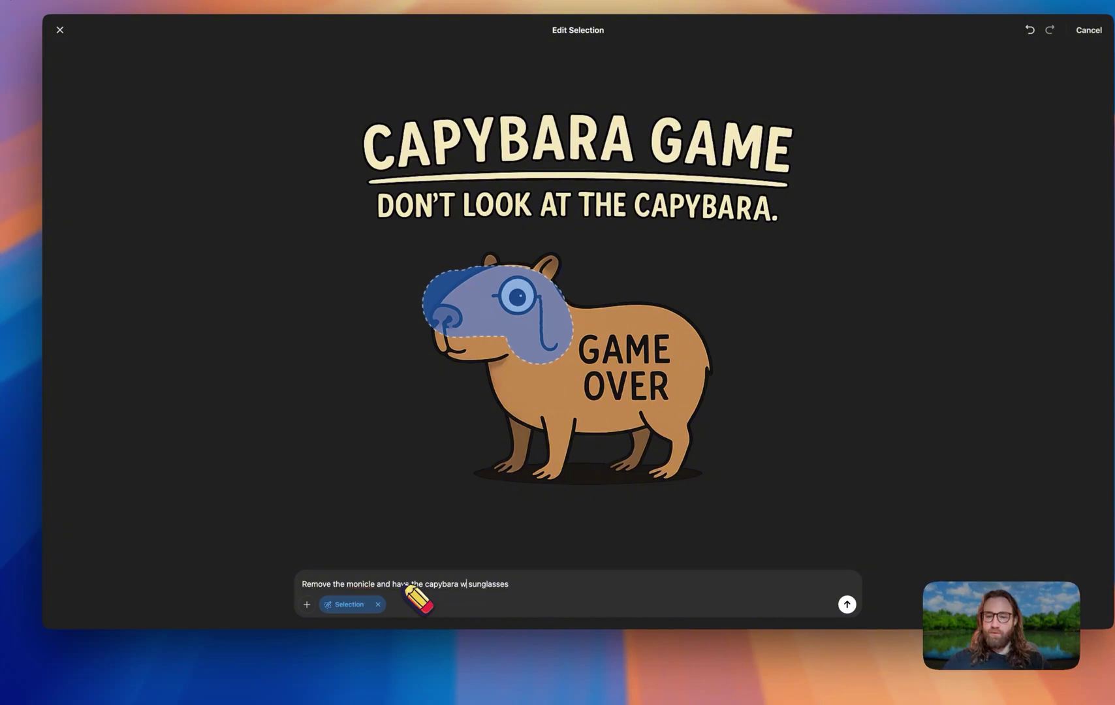
pyautogui.write('g')
pyautogui.click(563, 602)
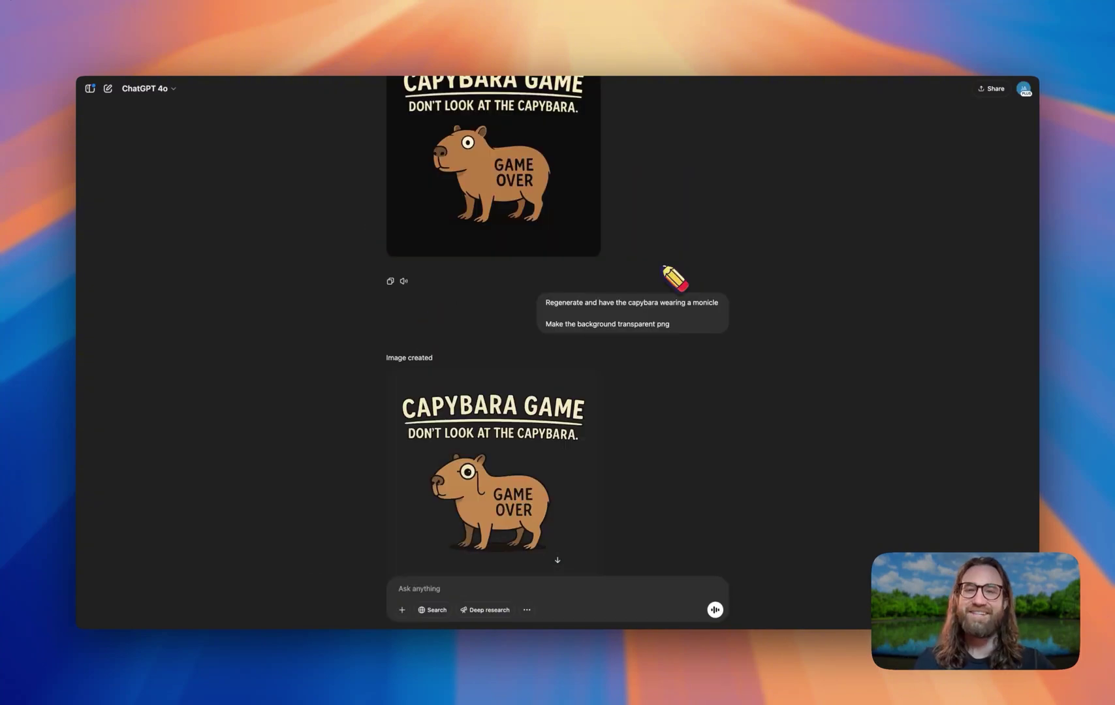
# Step: Find the newly generated capybara with sunglasses in the conversation and view it enlarged
pyautogui.scroll(-10, 672, 277)
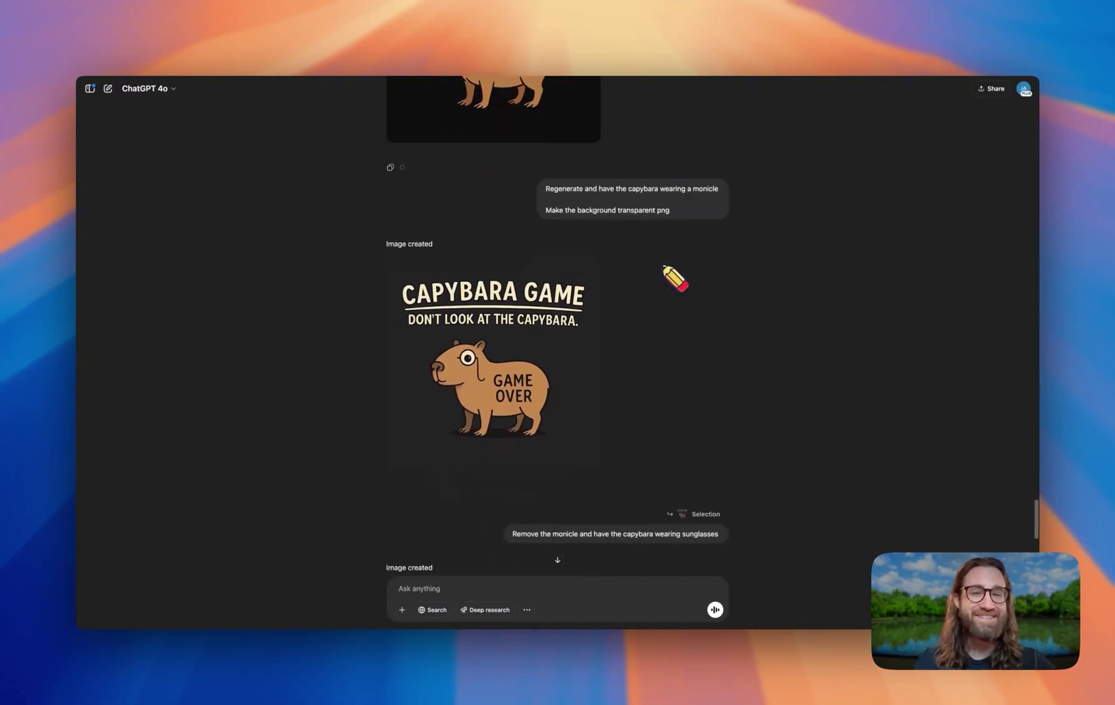
pyautogui.scroll(-3, 663, 271)
pyautogui.click(584, 366)
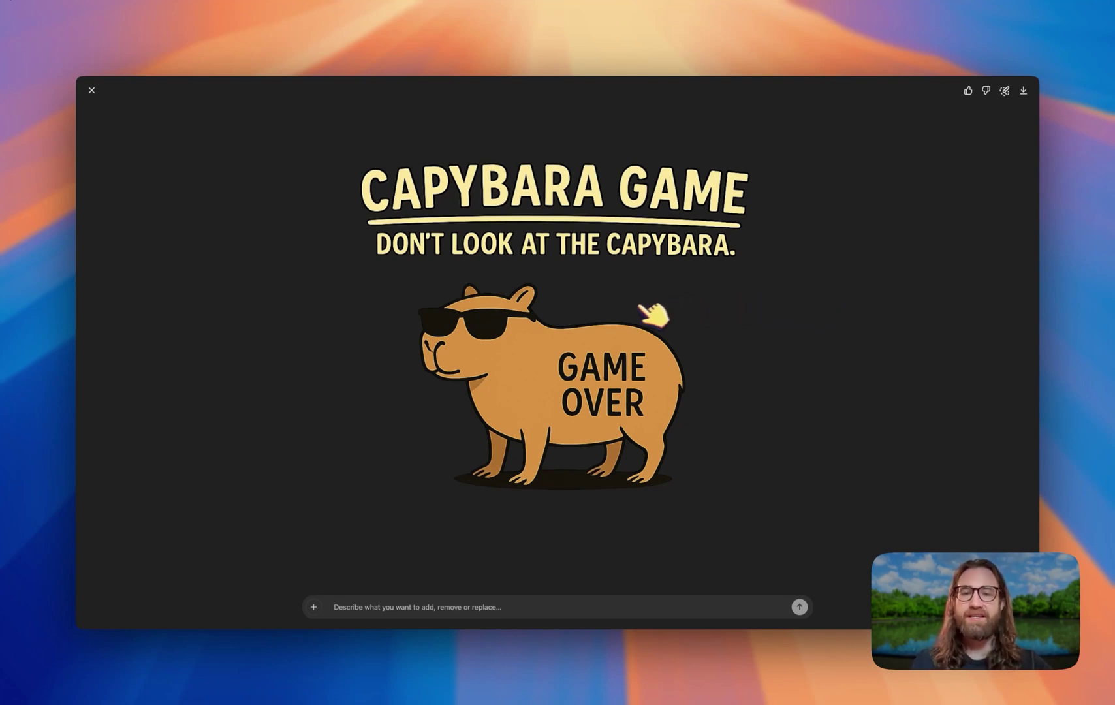
pyautogui.click(94, 92)
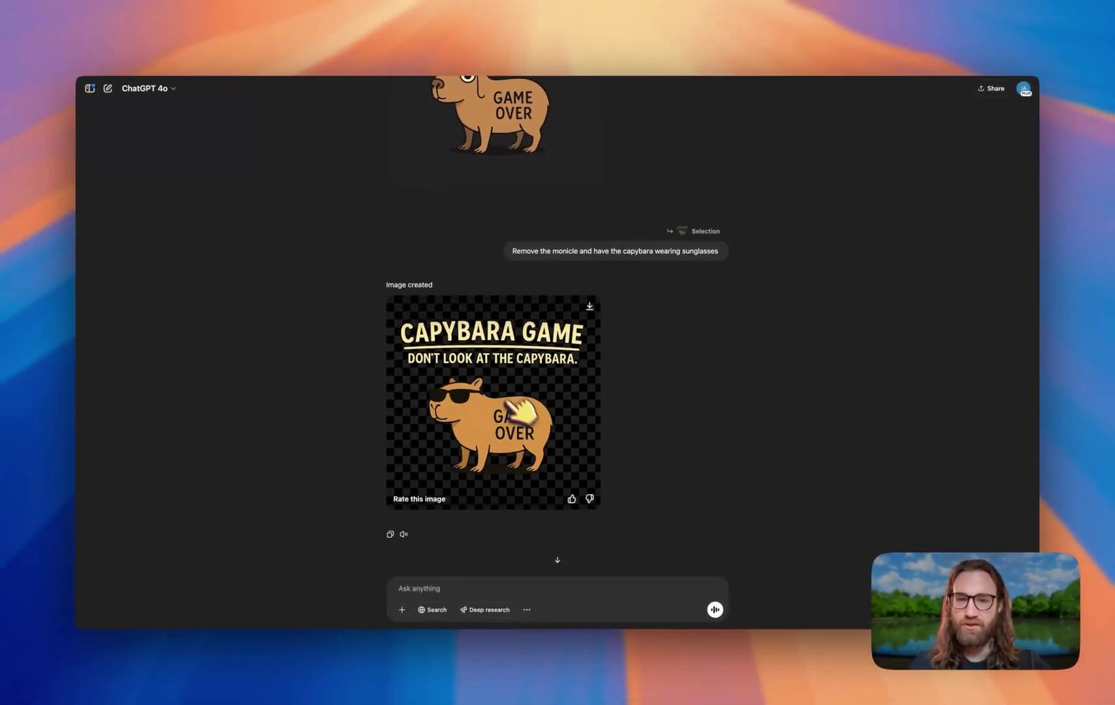
# Step: Go back to the original "Chicken Game" reference image in the conversation and view it enlarged
pyautogui.scroll(10, 758, 395)
pyautogui.scroll(5, 792, 388)
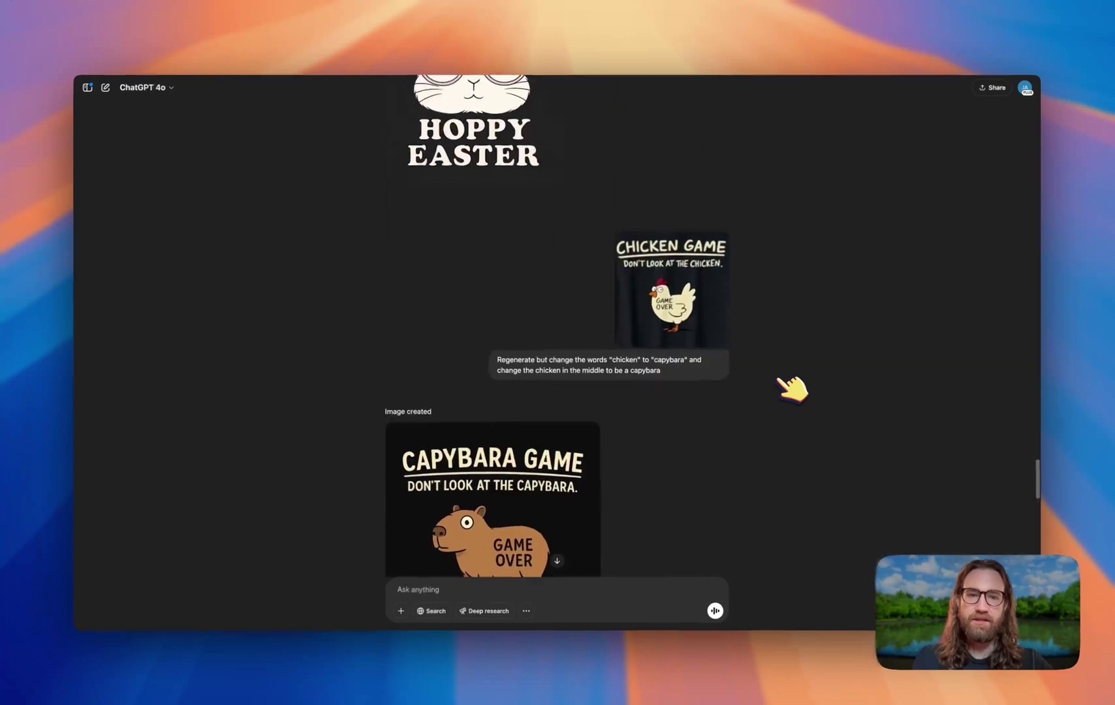
pyautogui.click(681, 336)
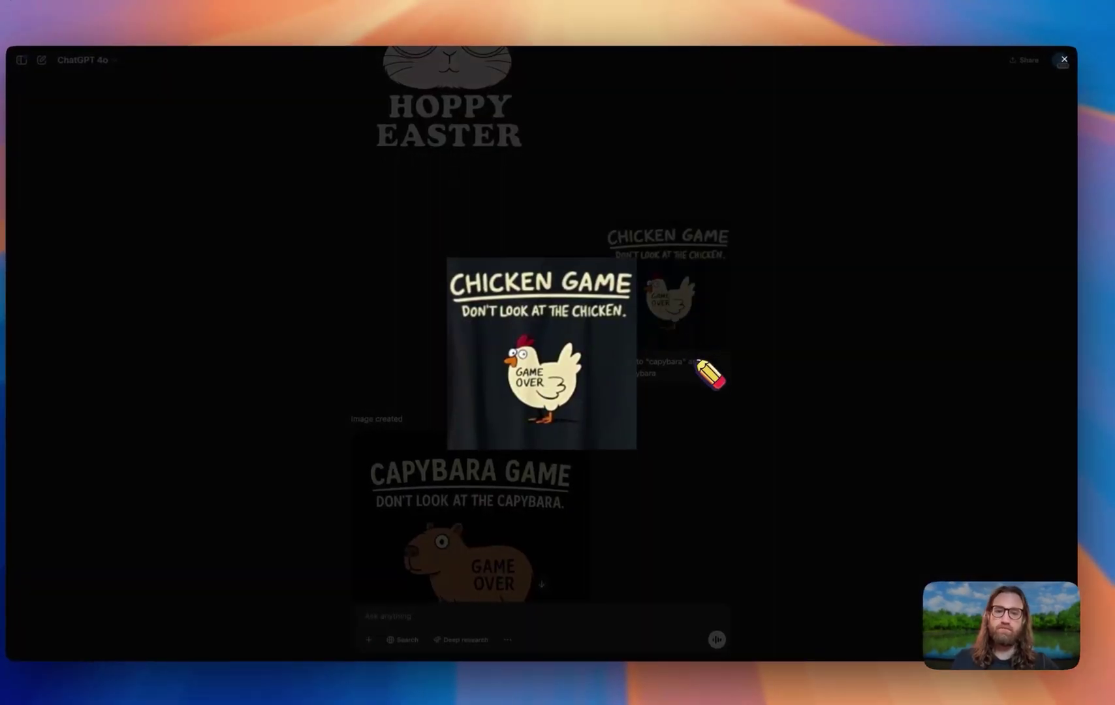
pyautogui.click(709, 368)
# Step: Return to the sunglasses capybara, view it enlarged for comparison with the chicken original, and check its transparent background
pyautogui.scroll(-15, 697, 435)
pyautogui.click(473, 282)
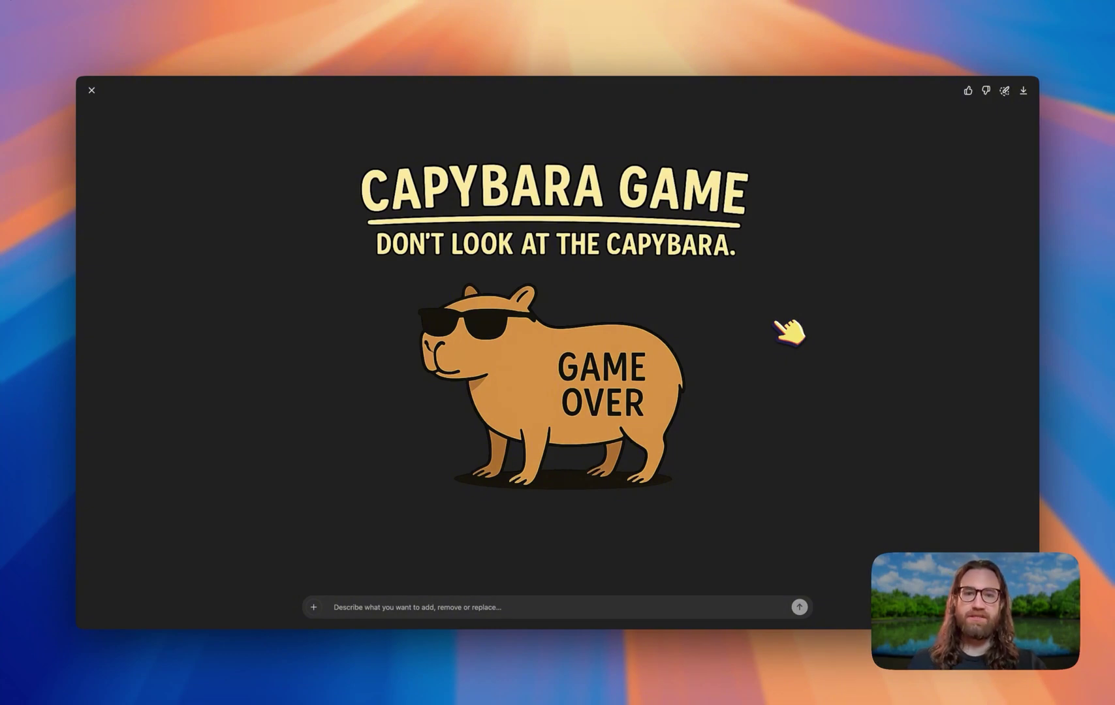
pyautogui.click(91, 90)
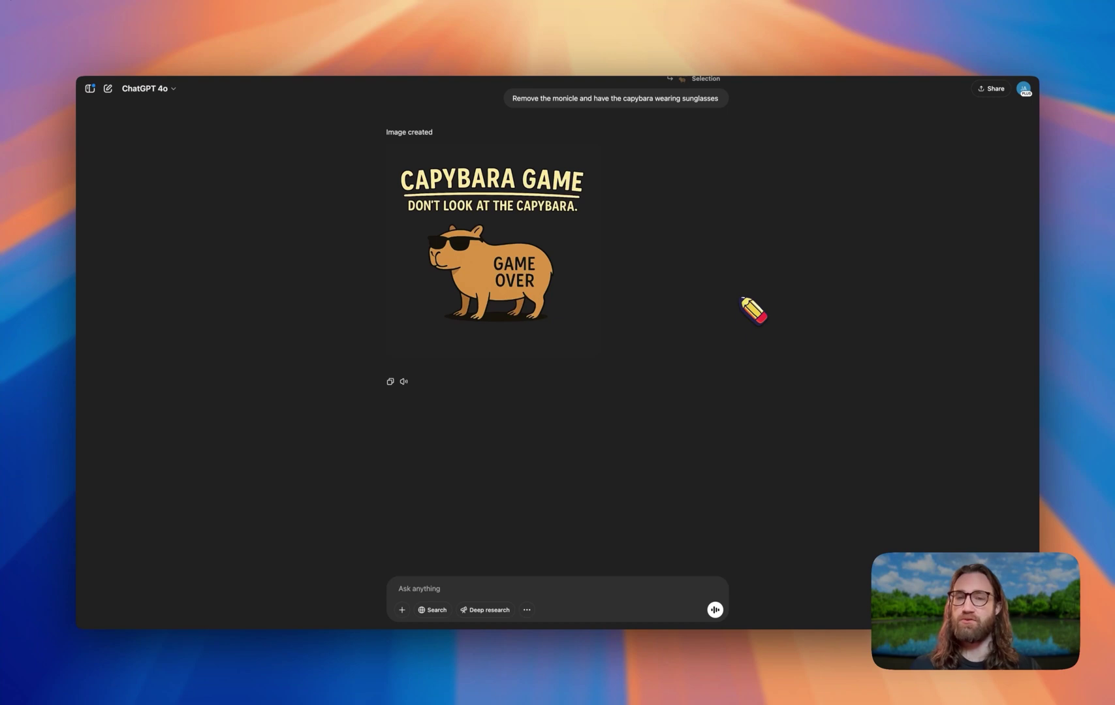
pyautogui.scroll(3, 718, 307)
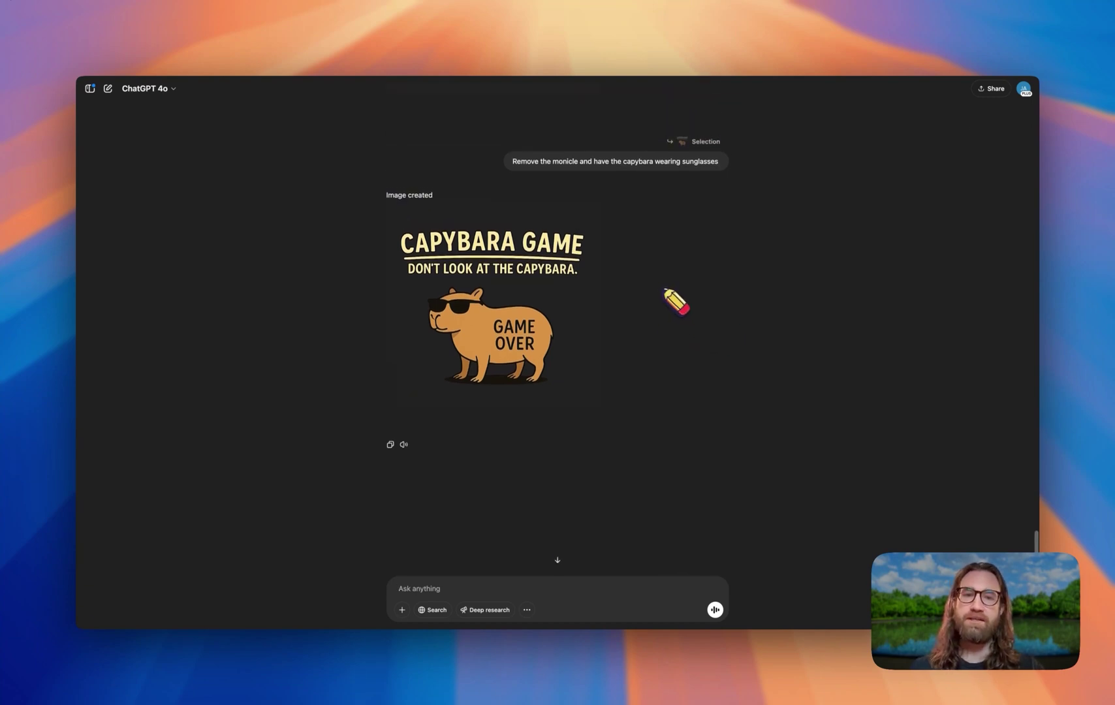
pyautogui.moveTo(524, 316)
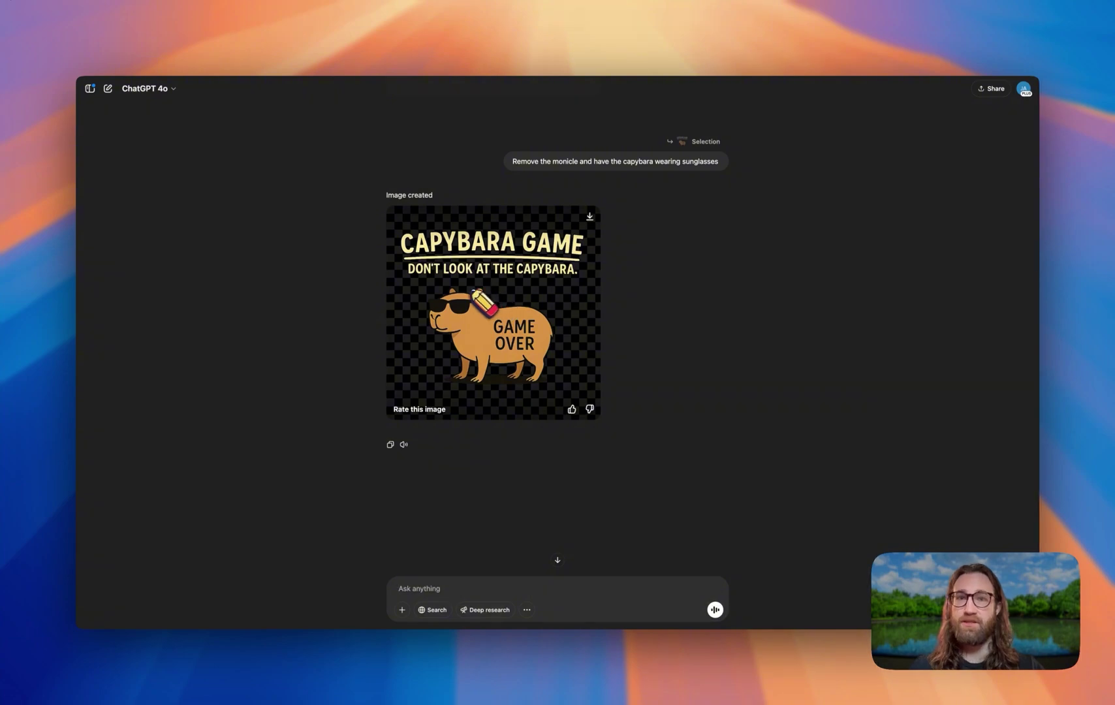
# Step: Switch to Merch Dominator and browse further best sellers, checking the sales chart of the bunny-with-glasses shirt
pyautogui.press('super+Tab')
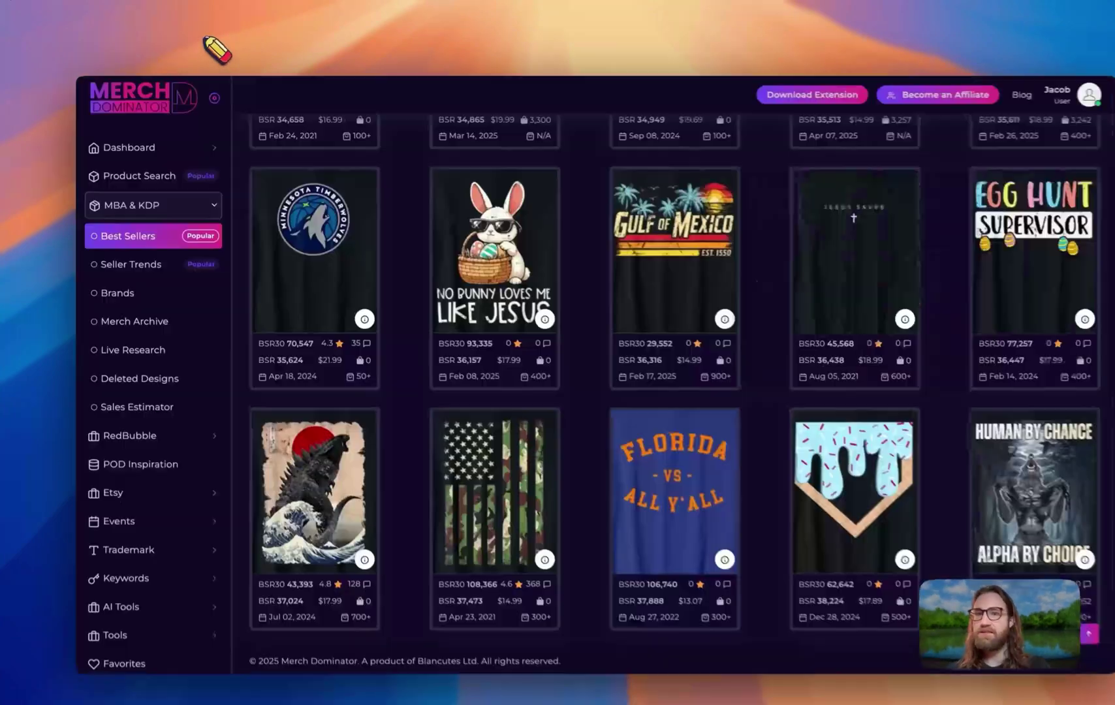
pyautogui.scroll(-3, 436, 263)
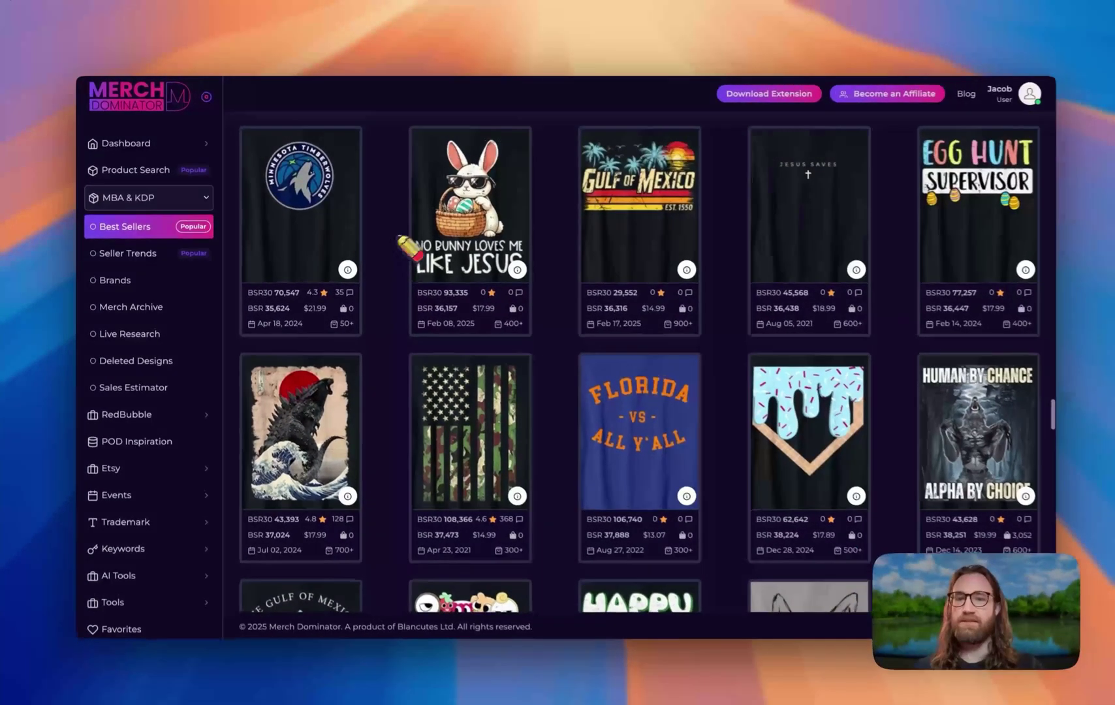
pyautogui.scroll(-2, 400, 277)
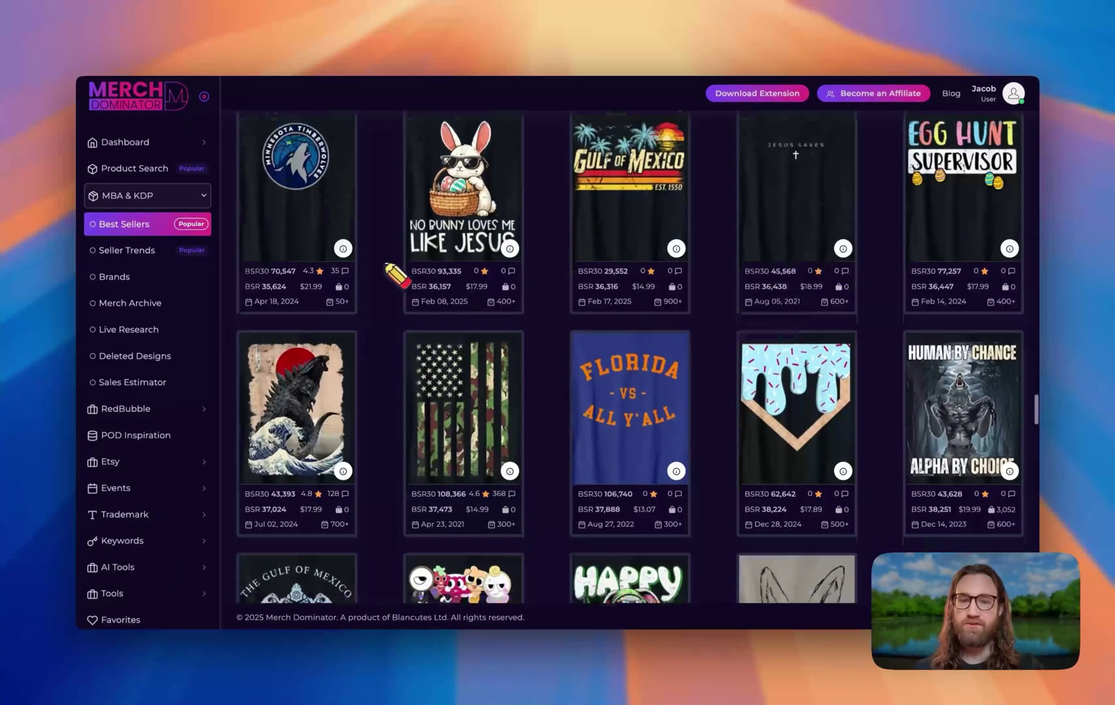
pyautogui.scroll(-6, 395, 274)
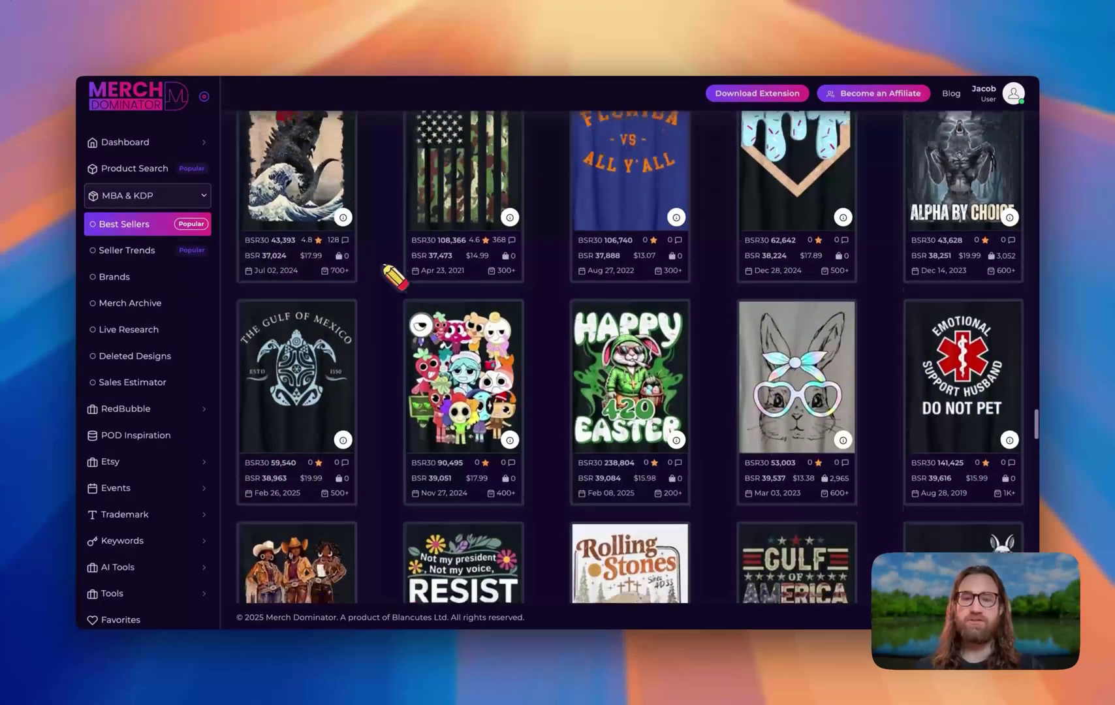
pyautogui.moveTo(841, 307)
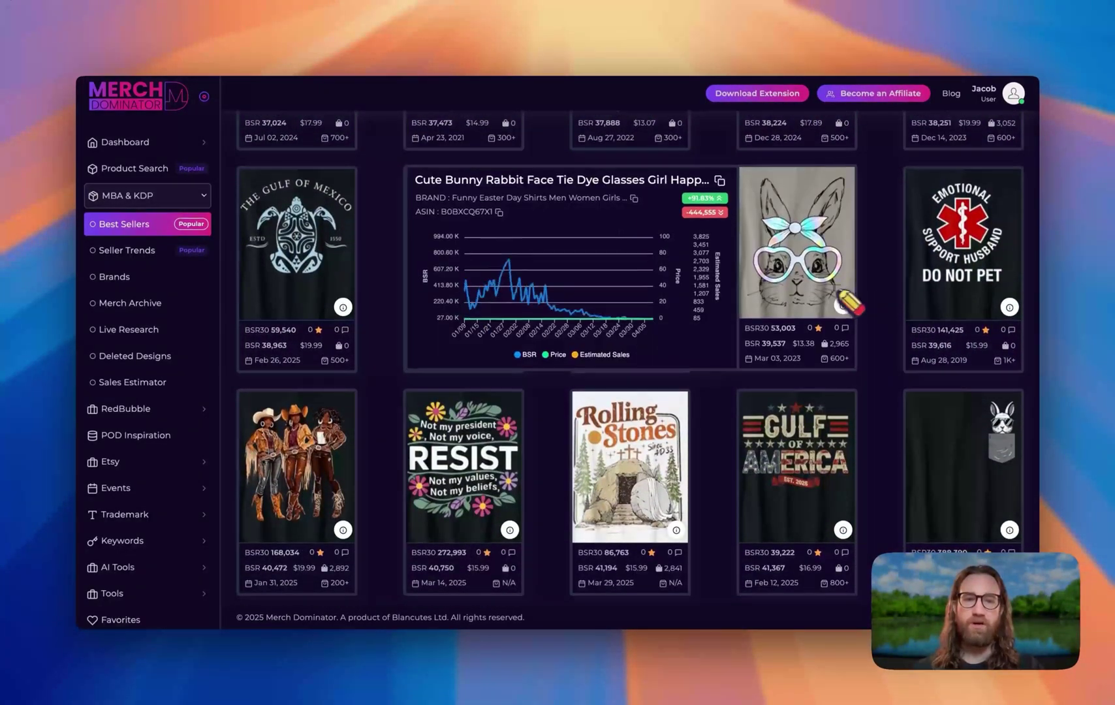
pyautogui.scroll(-6, 841, 305)
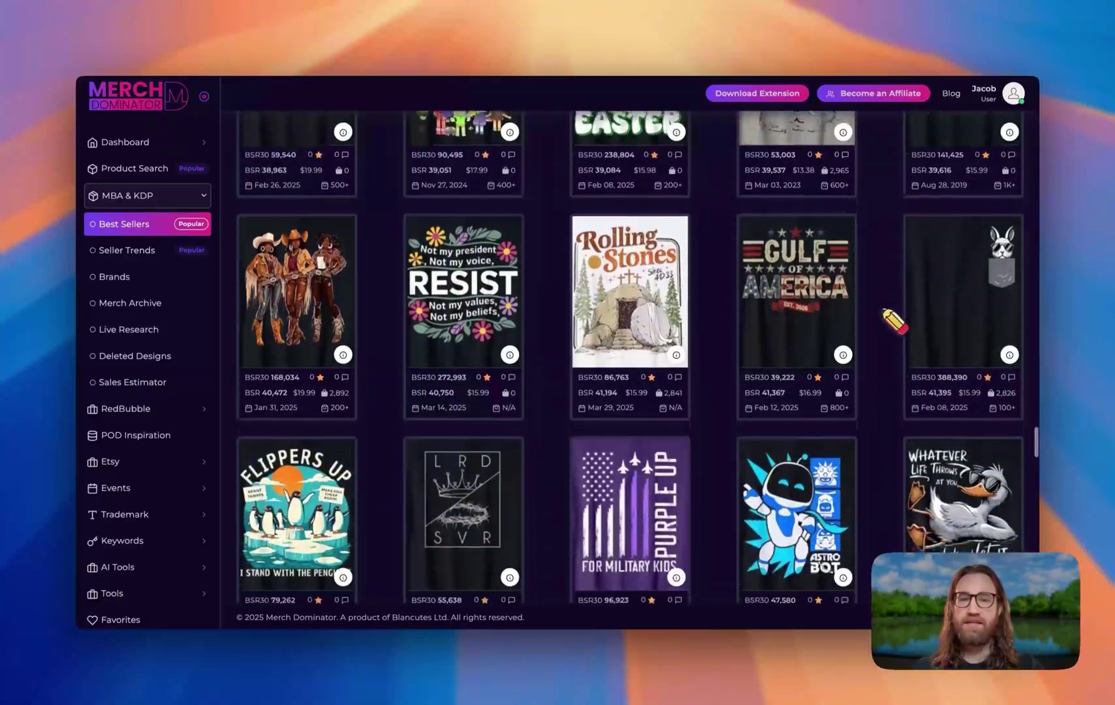
pyautogui.scroll(-1, 899, 332)
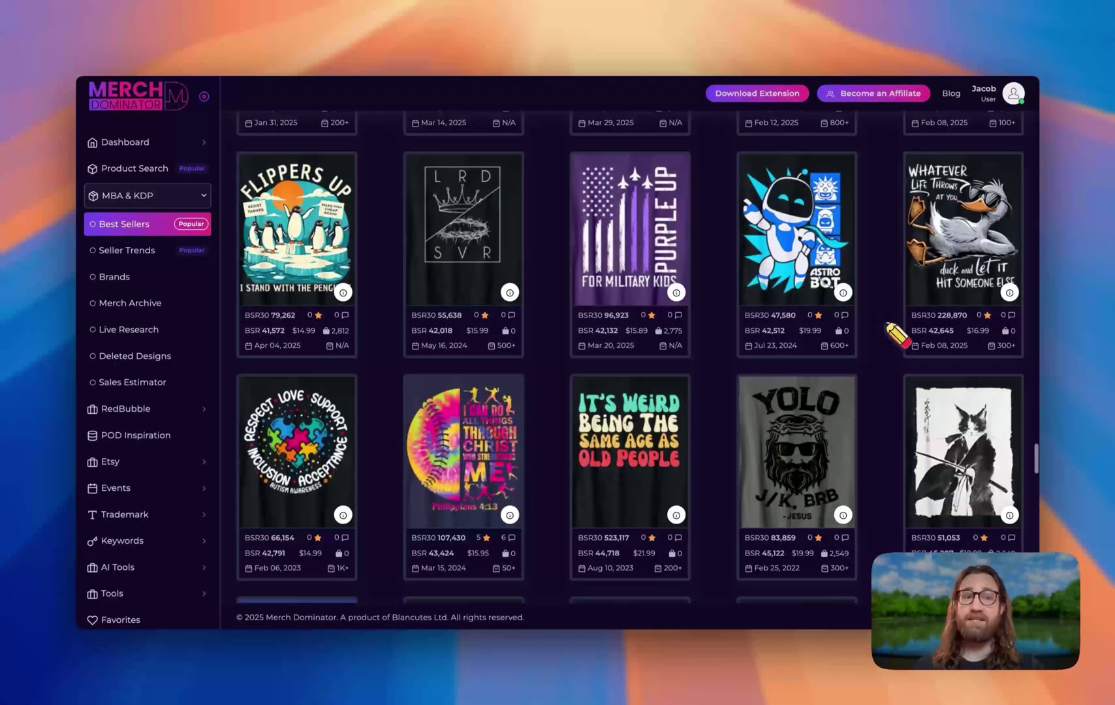
pyautogui.scroll(-3, 898, 332)
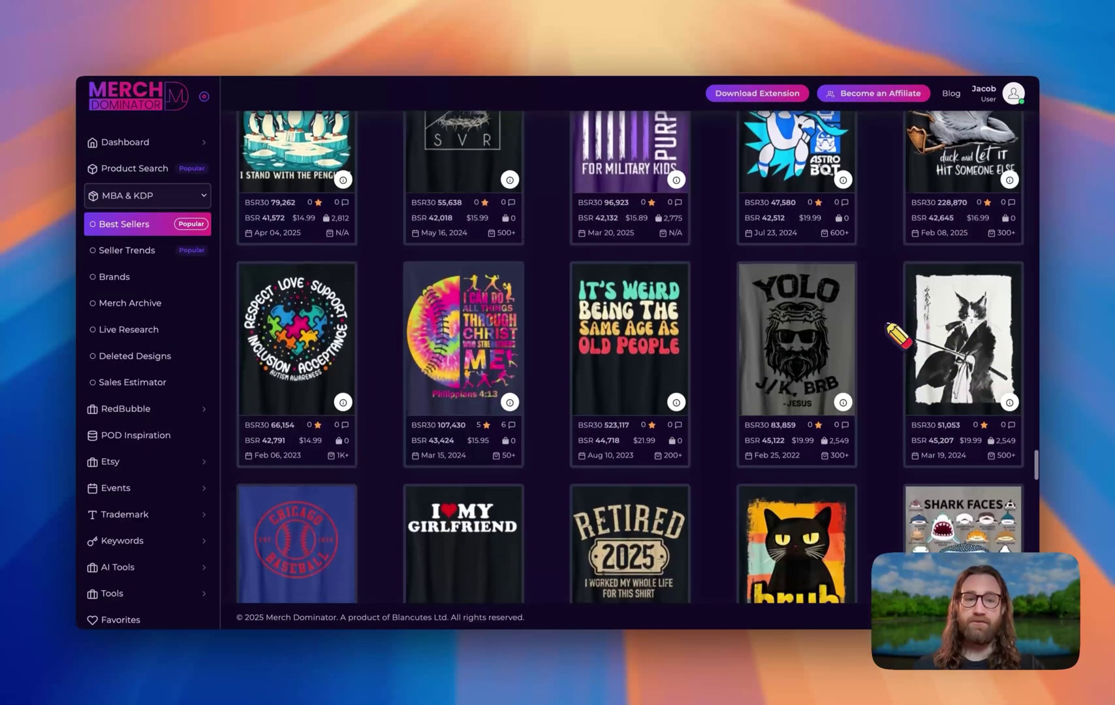
# Step: Examine the sales history charts of the "YOLO J/K, BRB" shirt and the samurai cat shirt as candidates to adapt
pyautogui.moveTo(847, 330)
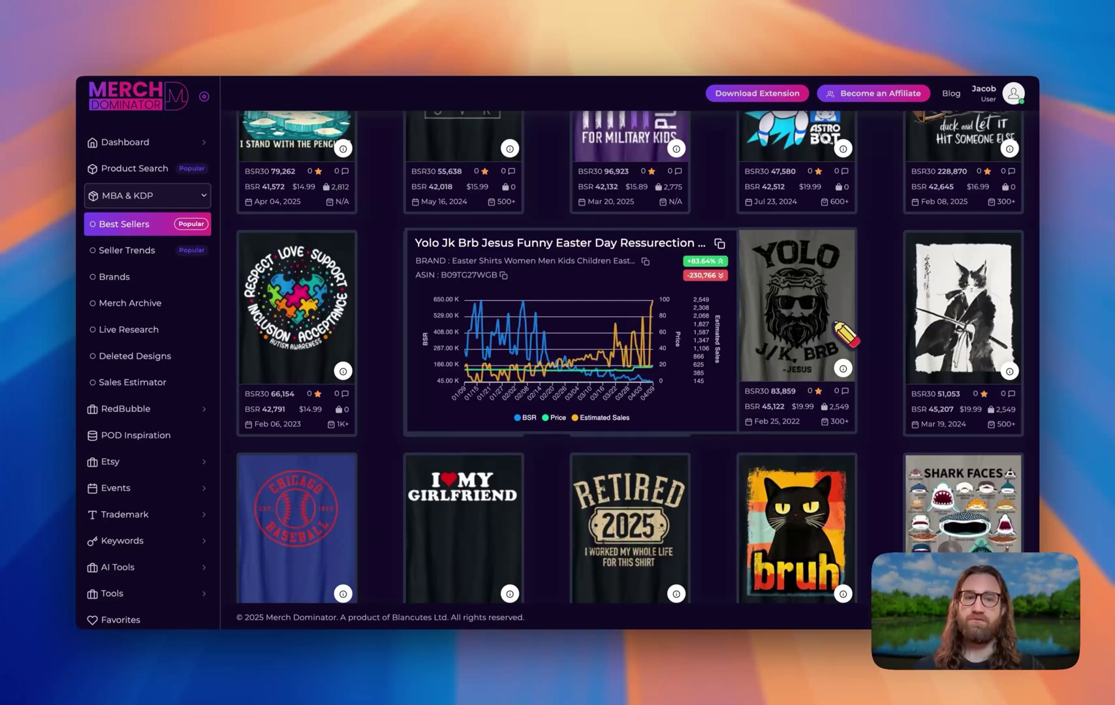
pyautogui.scroll(-1, 914, 287)
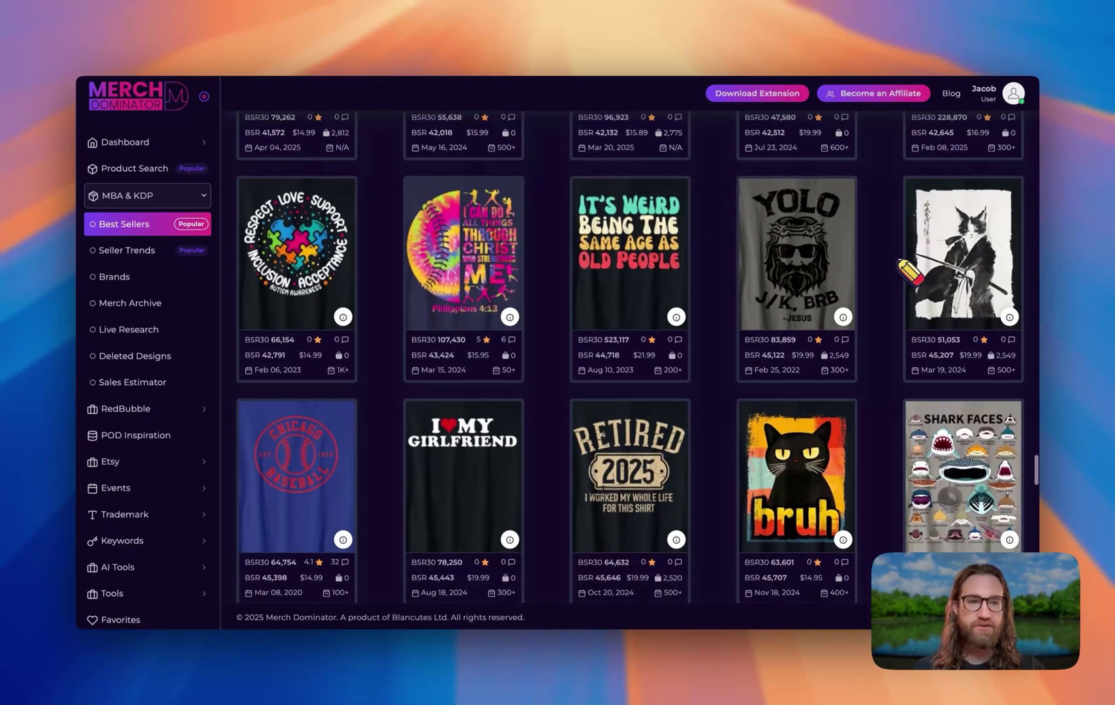
pyautogui.moveTo(940, 274)
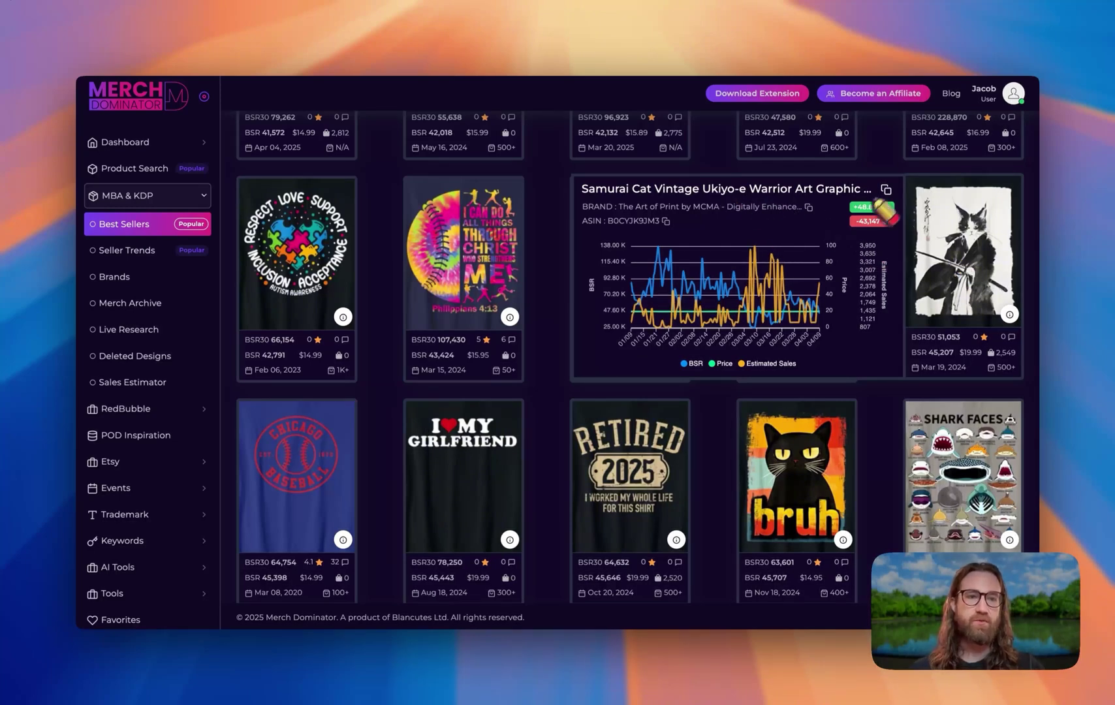
pyautogui.moveTo(898, 326)
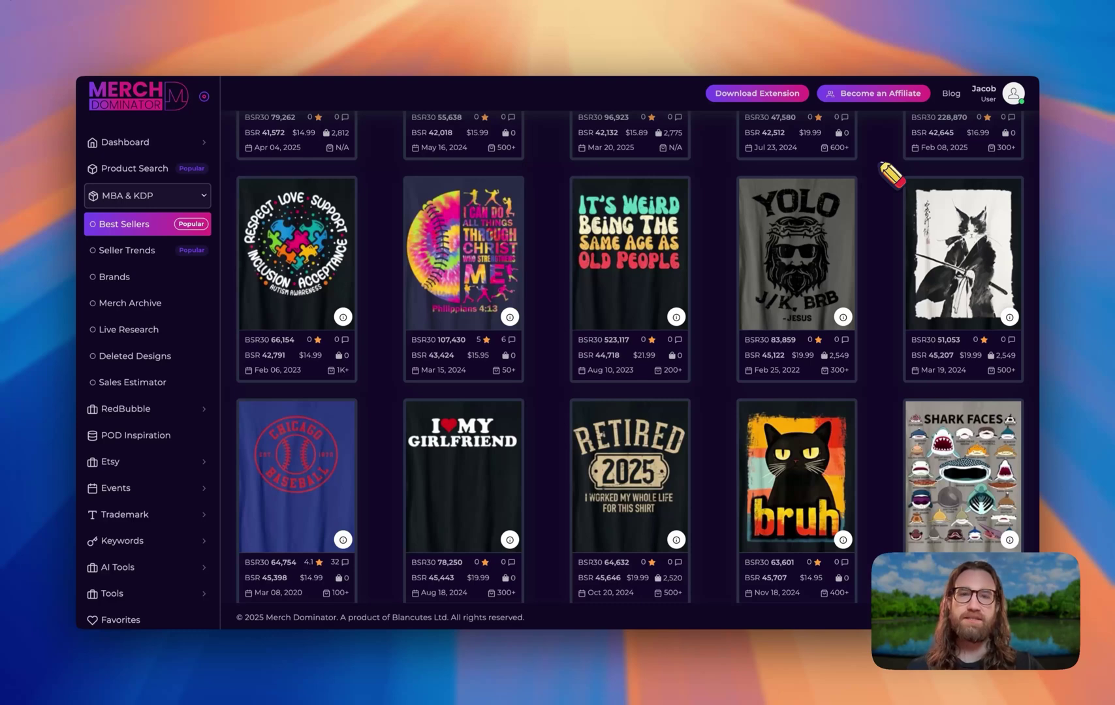
pyautogui.scroll(-1, 890, 209)
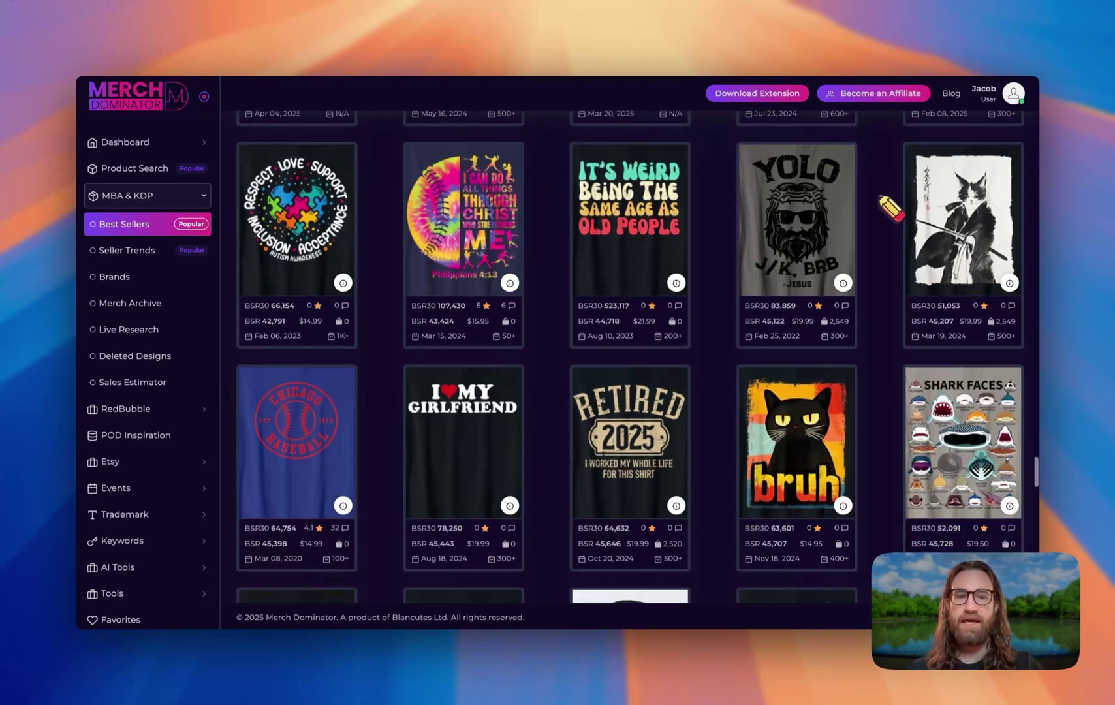
pyautogui.scroll(1, 891, 210)
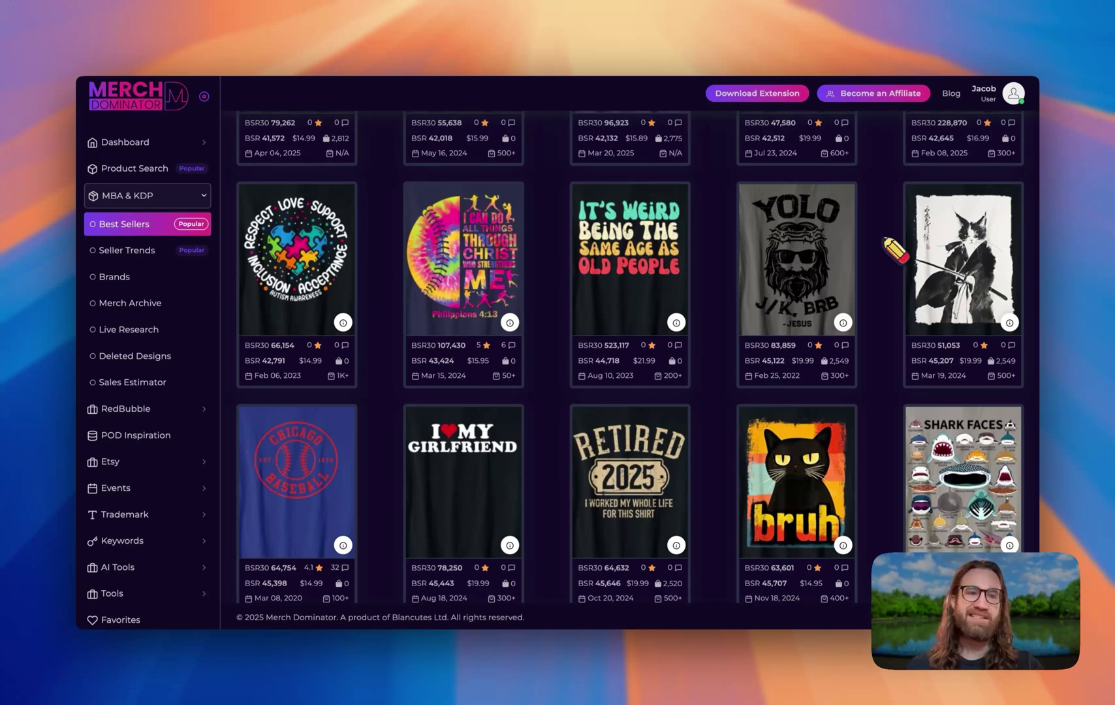
pyautogui.moveTo(917, 251)
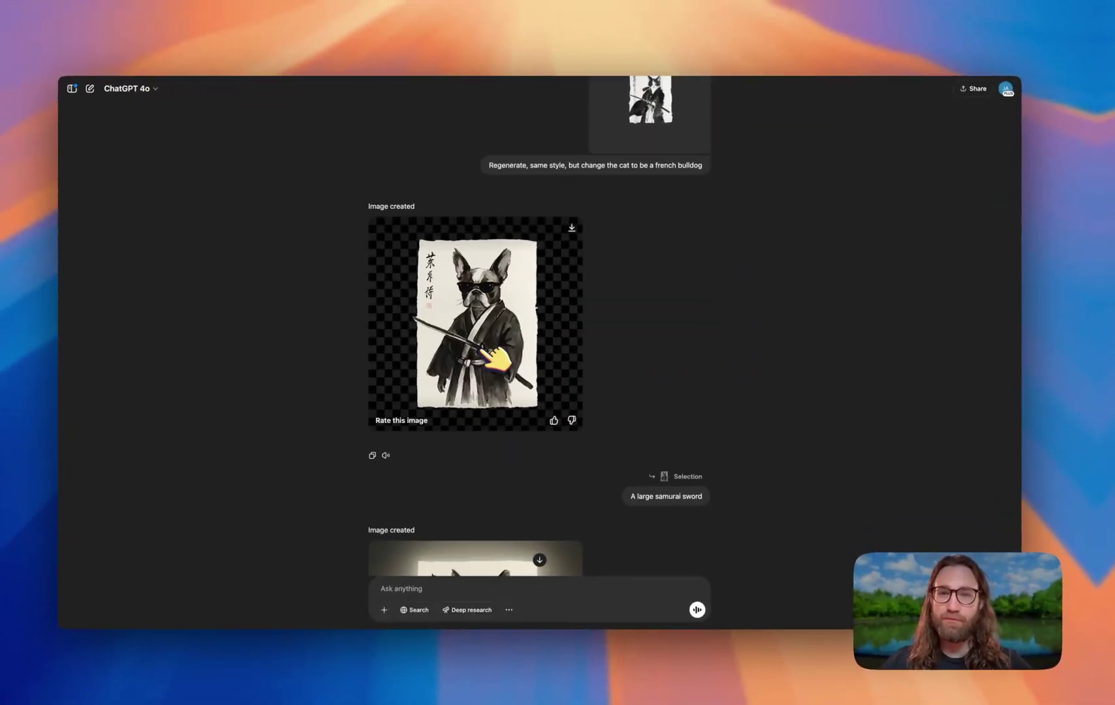
# Step: View the generated samurai French bulldog enlarged and compare it with the enlarged samurai cat reference image
pyautogui.click(484, 350)
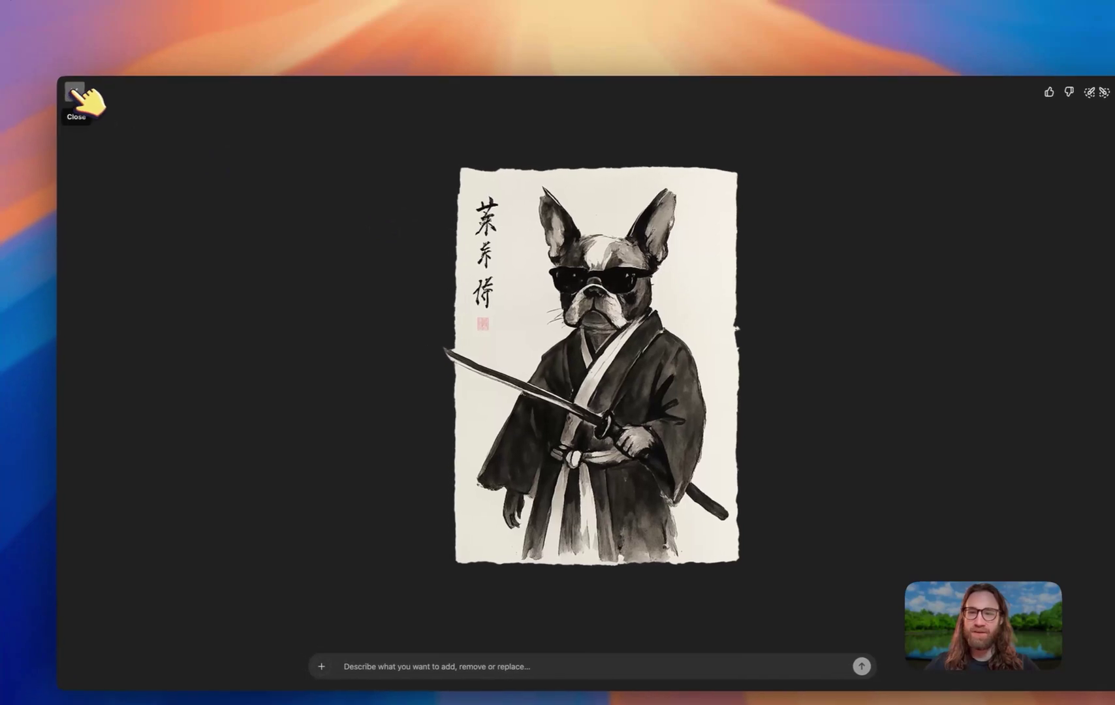
pyautogui.click(76, 93)
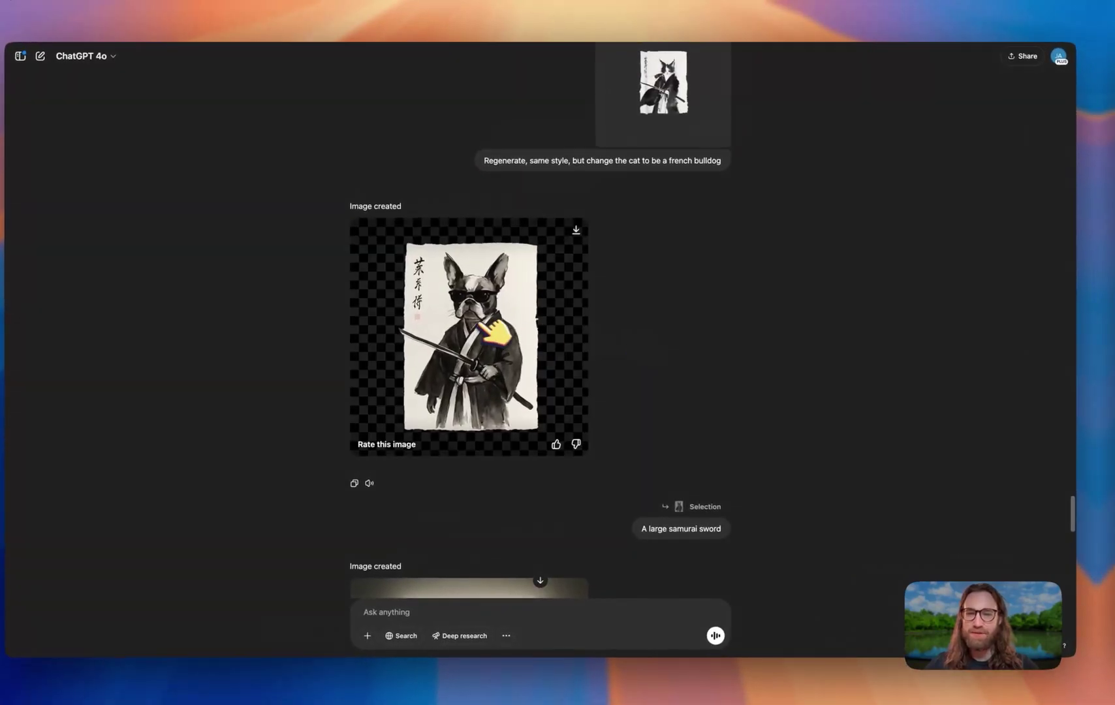
pyautogui.click(483, 321)
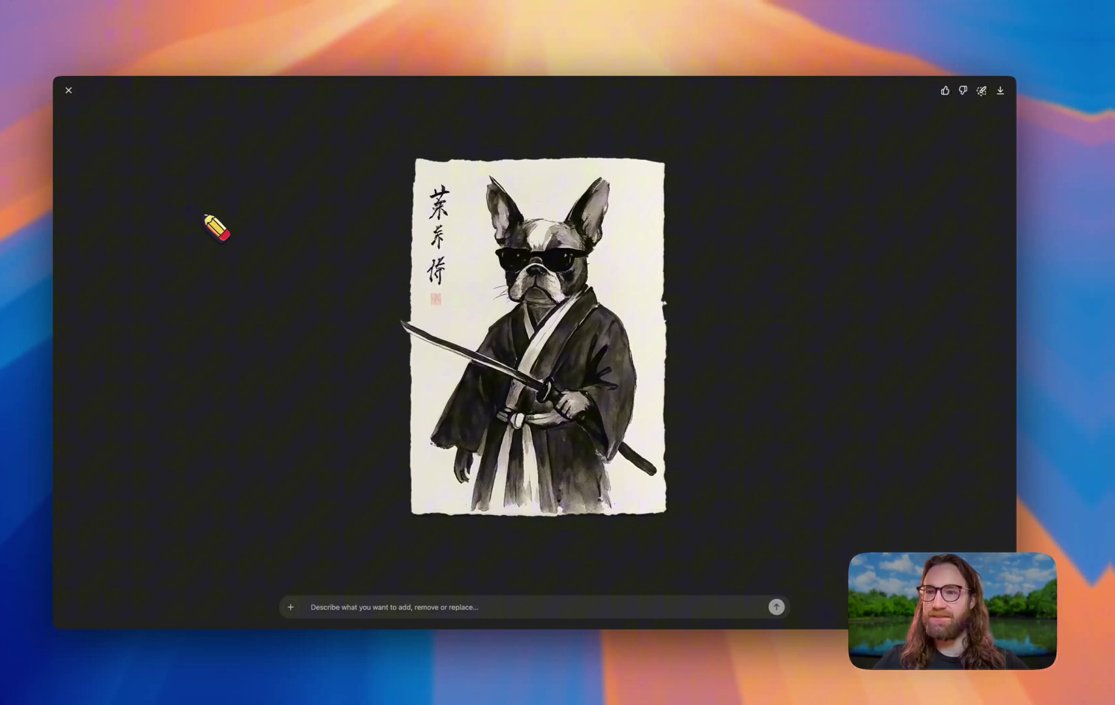
pyautogui.click(69, 90)
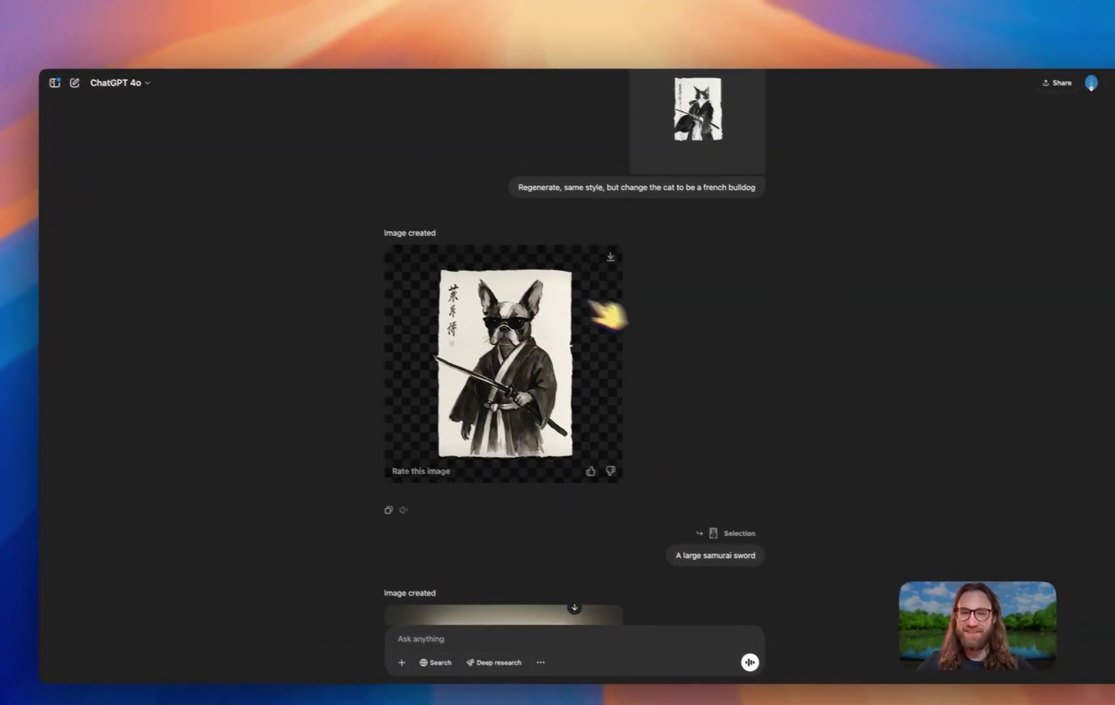
pyautogui.scroll(5, 607, 315)
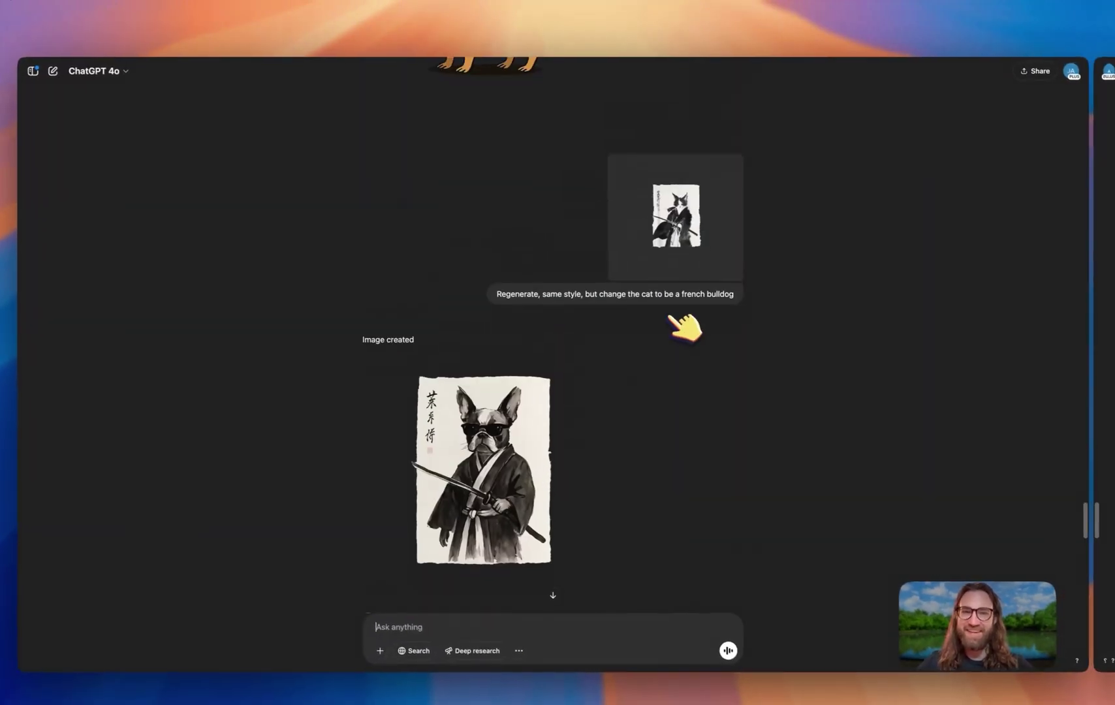
pyautogui.click(695, 274)
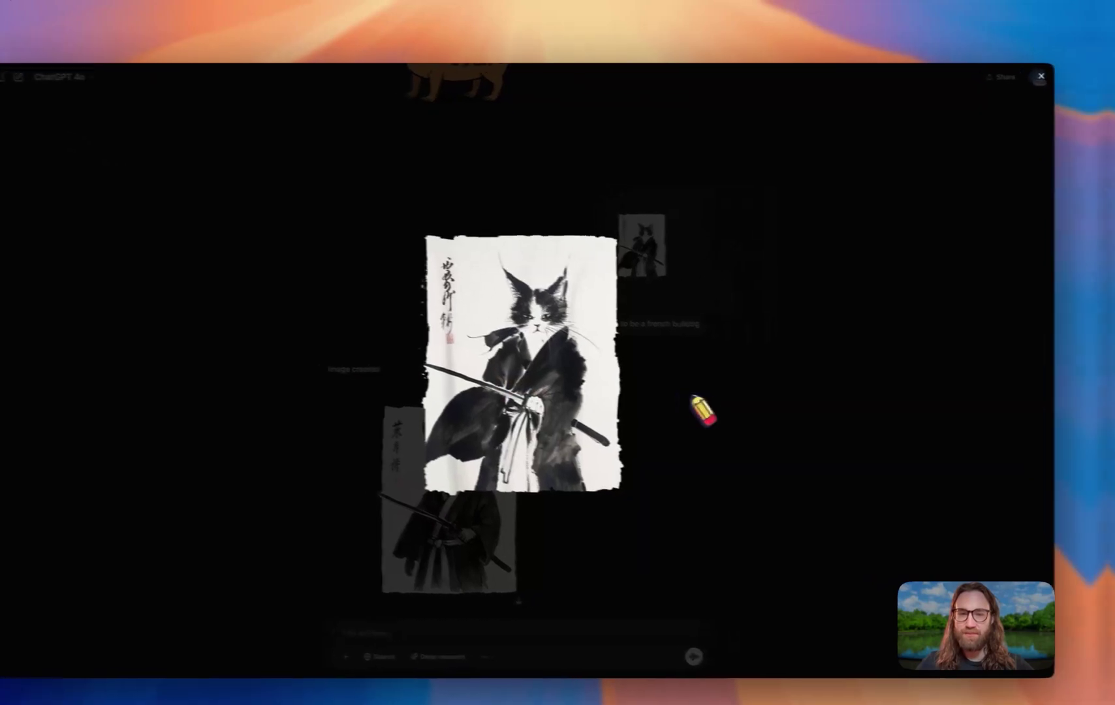
pyautogui.click(1040, 76)
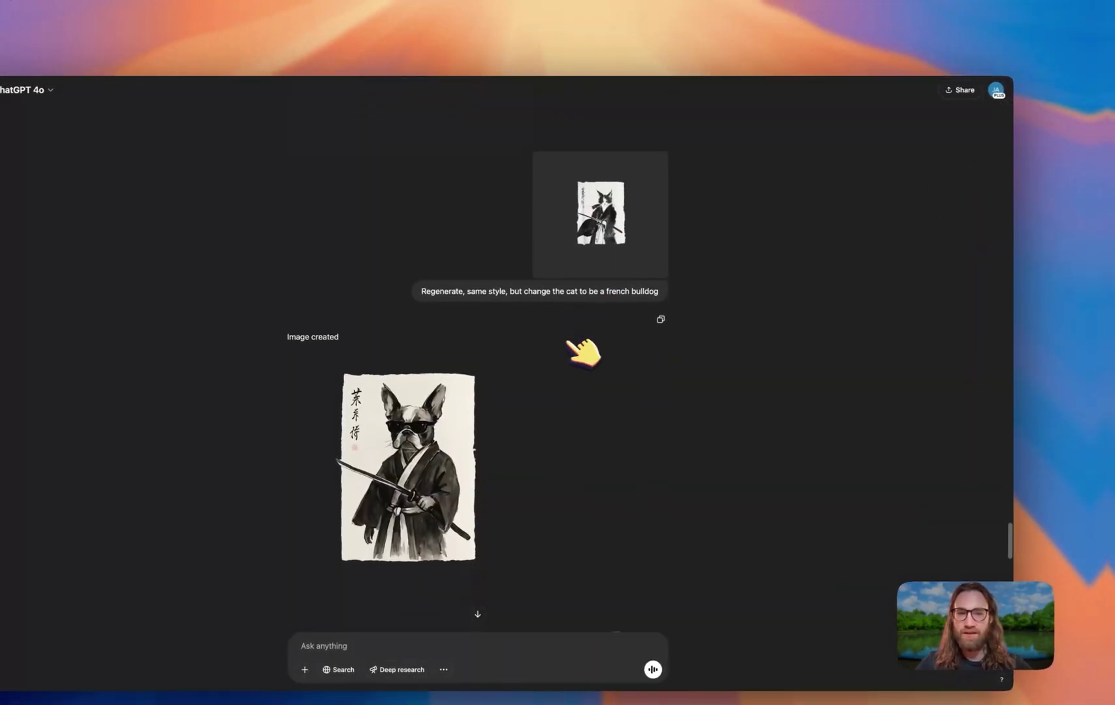
# Step: Review the French bulldog prompt and the earlier sunglasses capybara result, and inspect the samurai bulldog image enlarged again
pyautogui.scroll(-1, 569, 342)
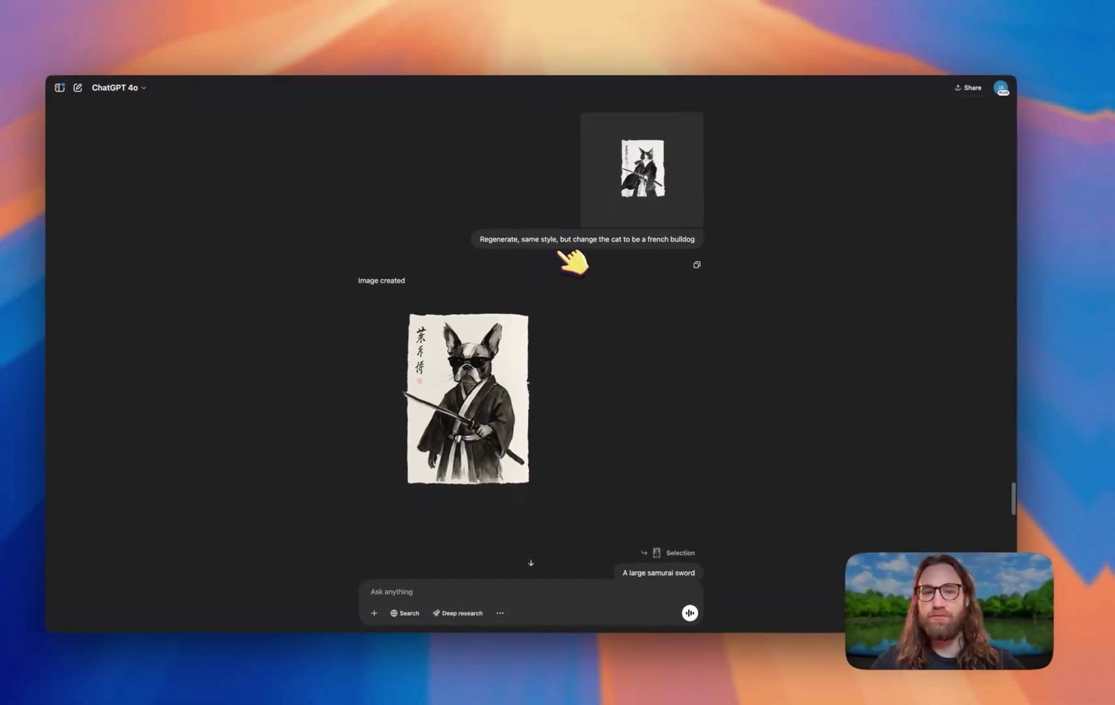
pyautogui.scroll(-4, 588, 251)
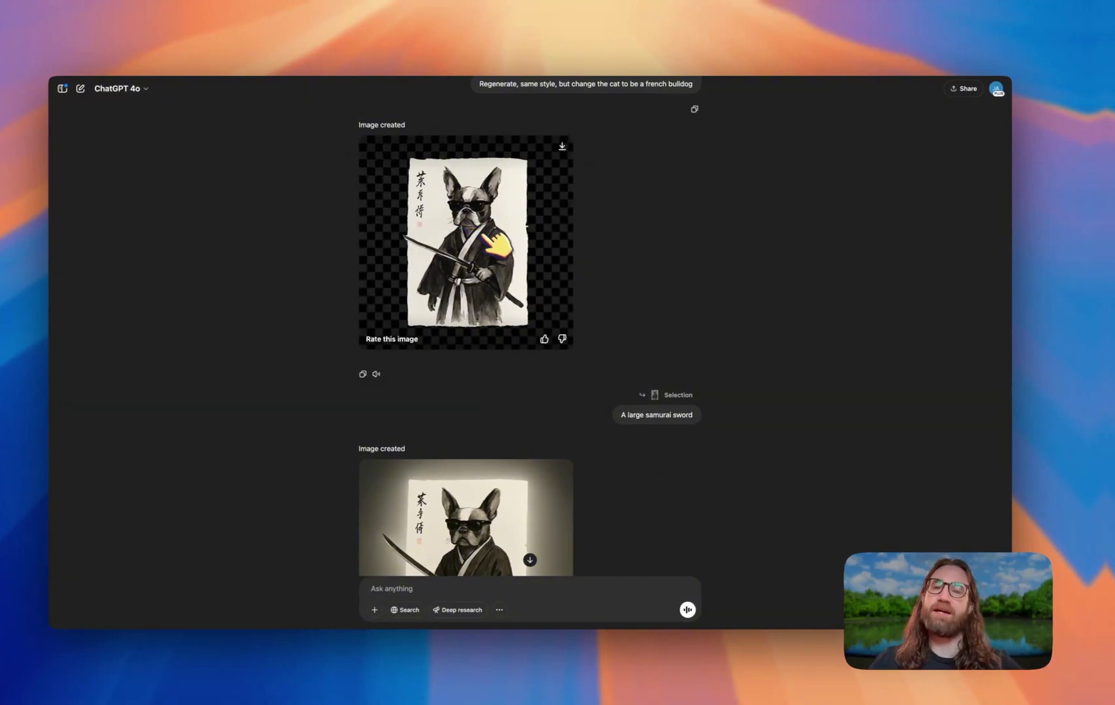
pyautogui.scroll(10, 500, 246)
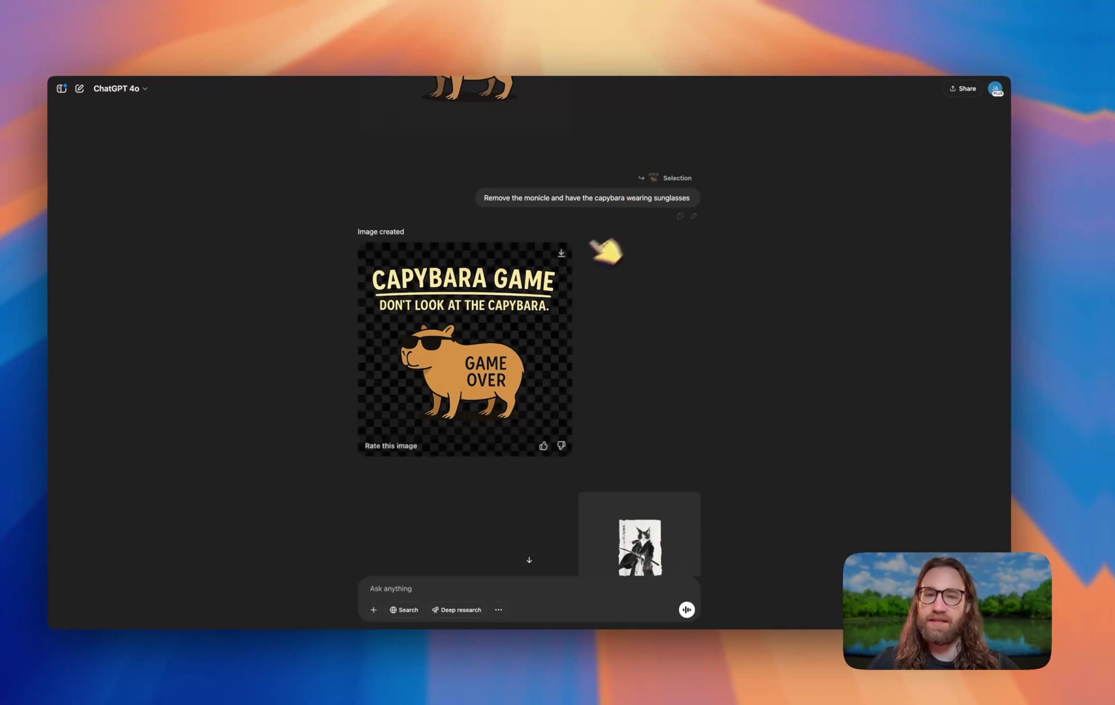
pyautogui.scroll(-8, 607, 246)
pyautogui.scroll(-2, 563, 321)
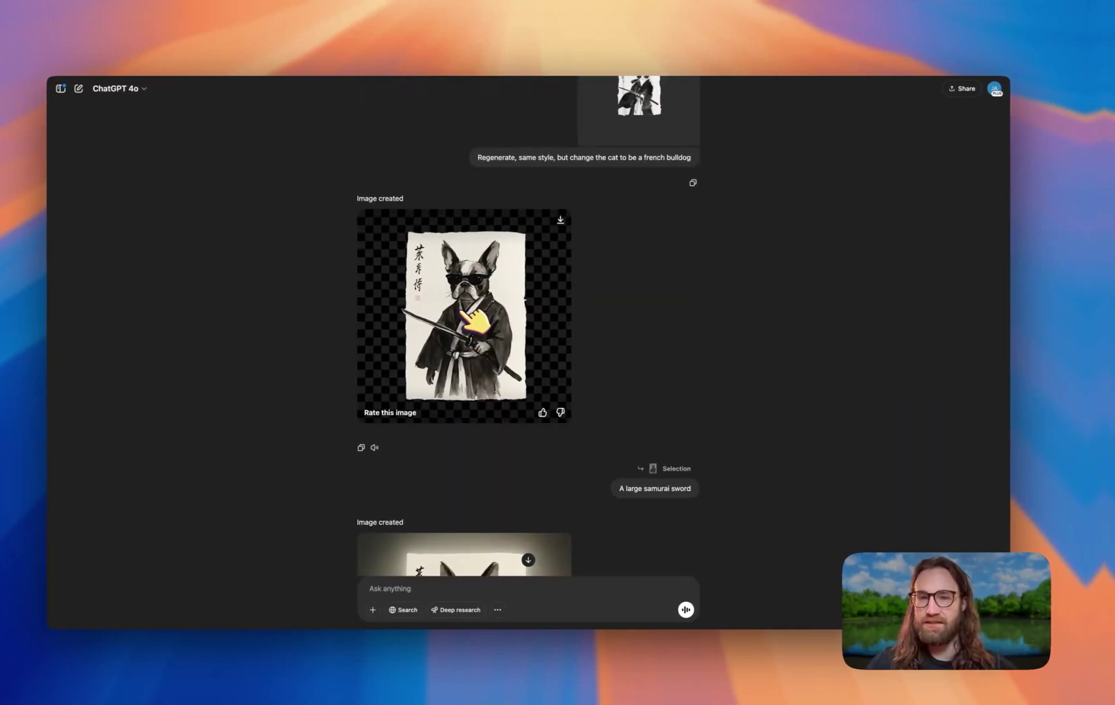
pyautogui.click(476, 321)
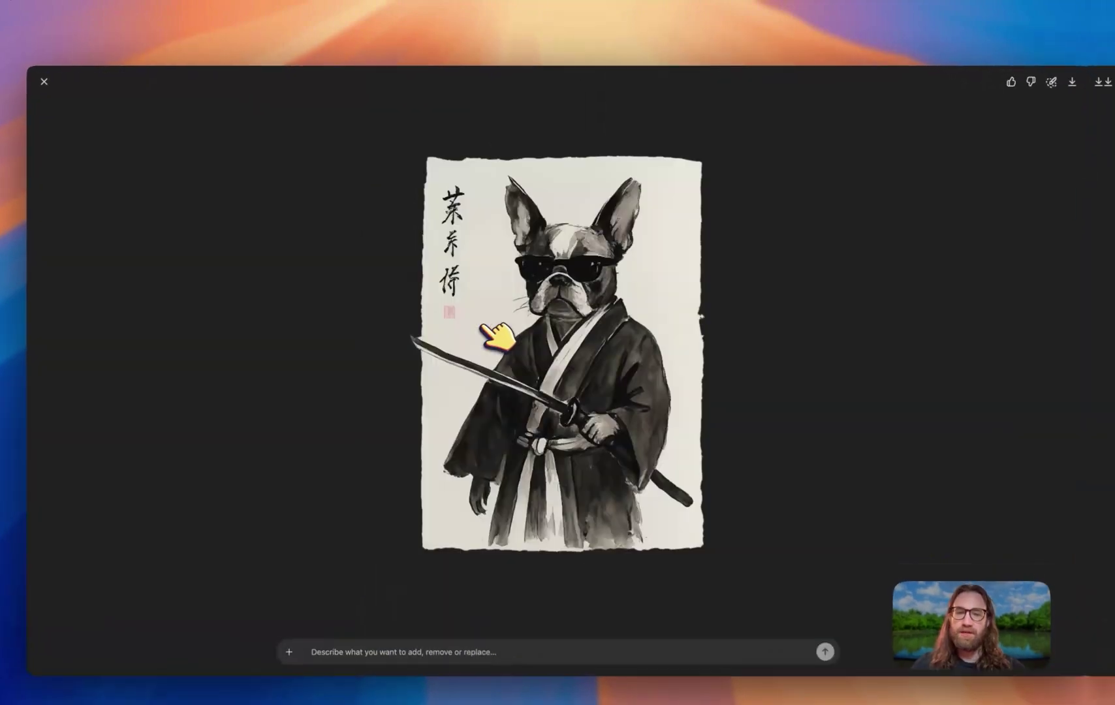
pyautogui.click(48, 82)
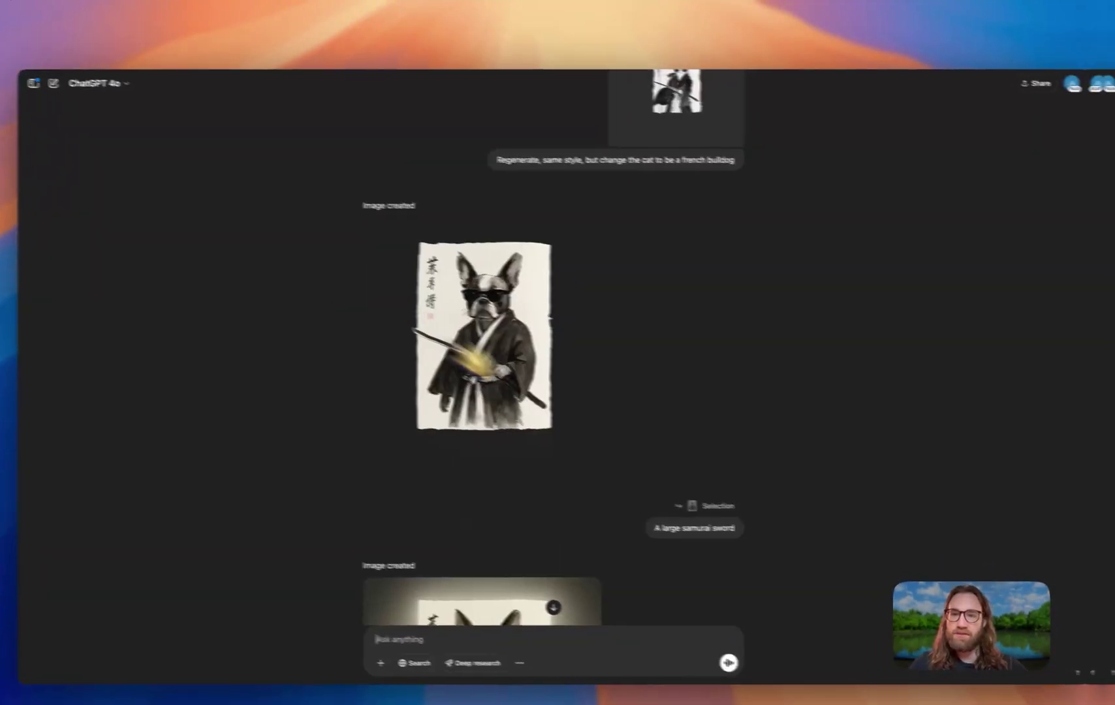
# Step: Mark the samurai bulldog's whole sword for a selection edit and draft a large-sword prompt, discarding it without sending
pyautogui.scroll(-5, 605, 448)
pyautogui.scroll(3, 561, 274)
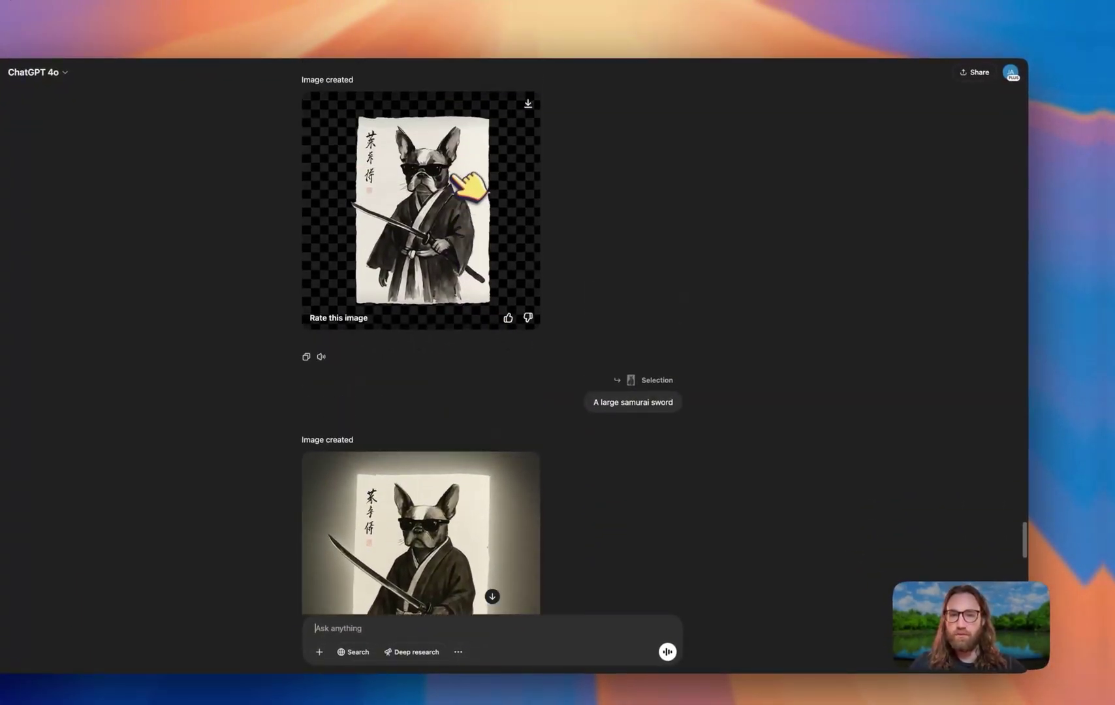
pyautogui.click(516, 160)
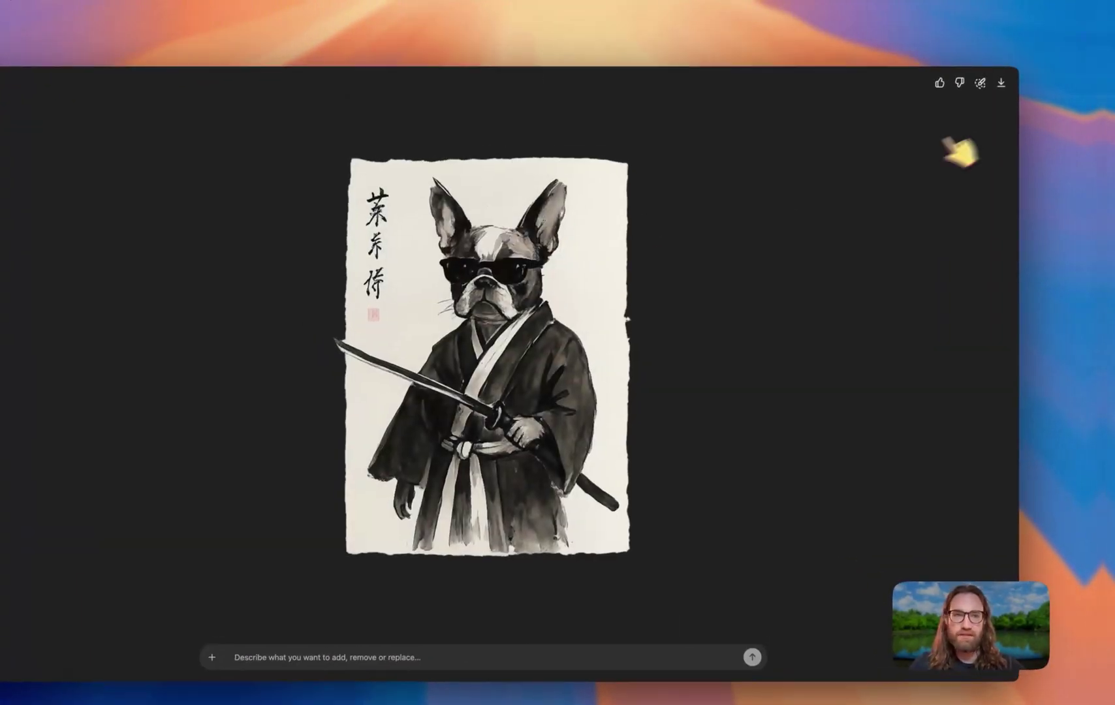
pyautogui.click(980, 83)
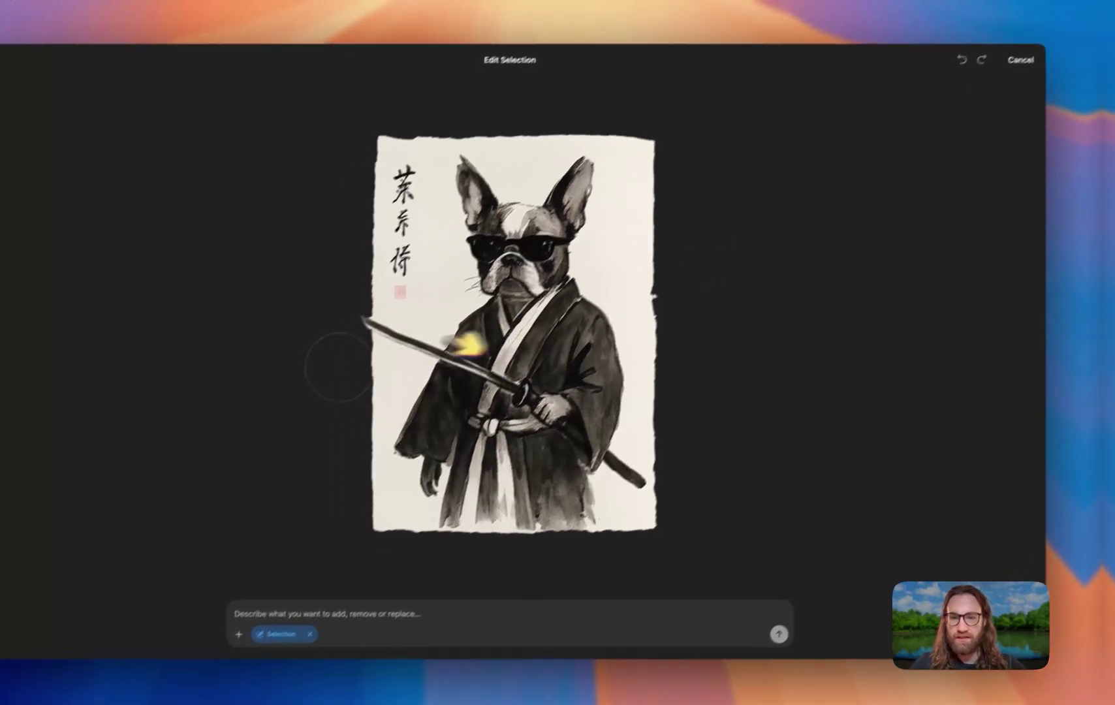
pyautogui.moveTo(336, 347); pyautogui.dragTo(591, 488)
pyautogui.moveTo(643, 444); pyautogui.dragTo(697, 466)
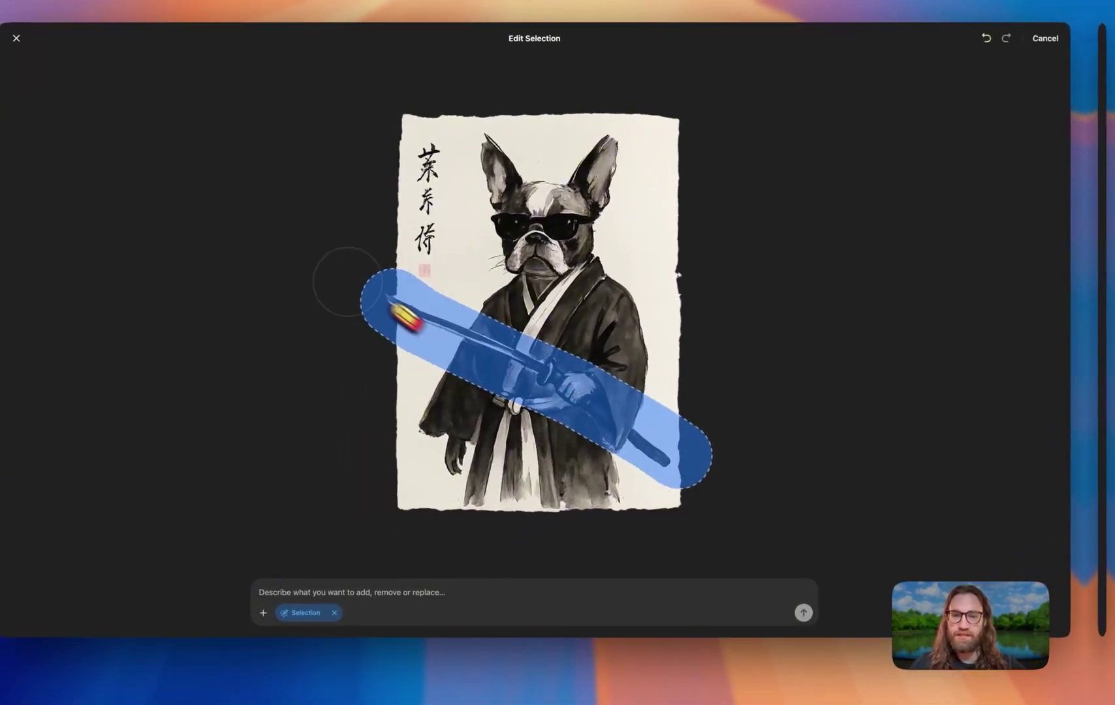
pyautogui.write('I')
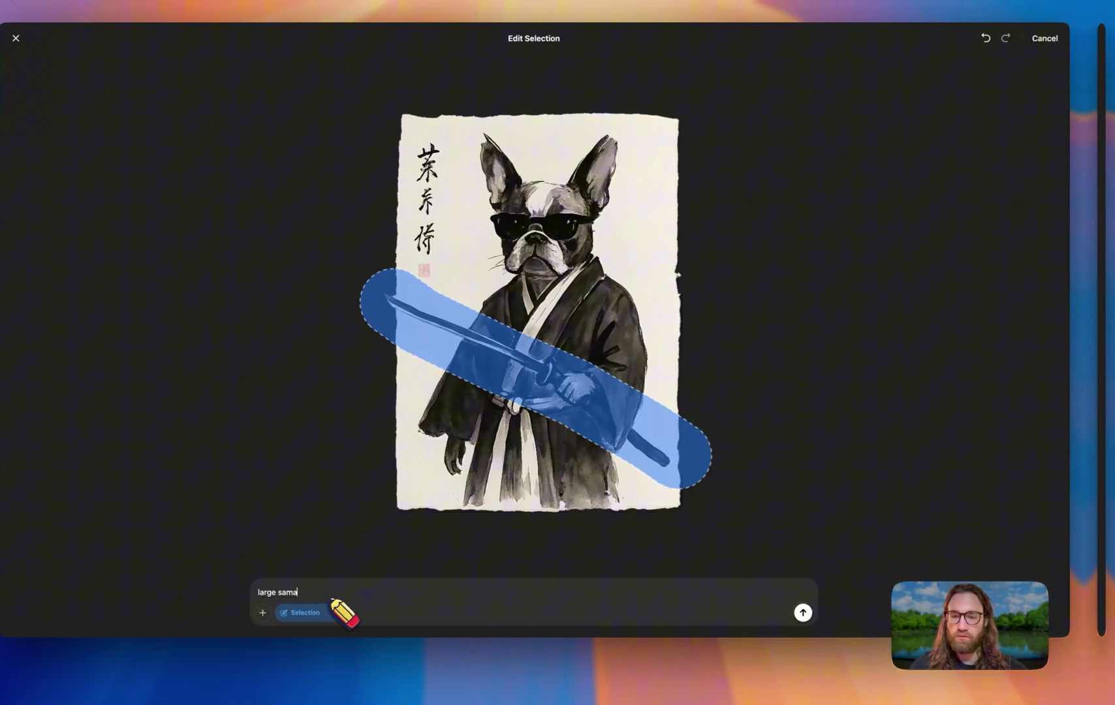
pyautogui.press('BackSpace')
pyautogui.press('BackSpace')
pyautogui.press('BackSpace')
pyautogui.press('BackSpace')
pyautogui.press('BackSpace')
pyautogui.press('BackSpace')
pyautogui.press('BackSpace')
pyautogui.press('BackSpace')
pyautogui.press('BackSpace')
pyautogui.press('BackSpace')
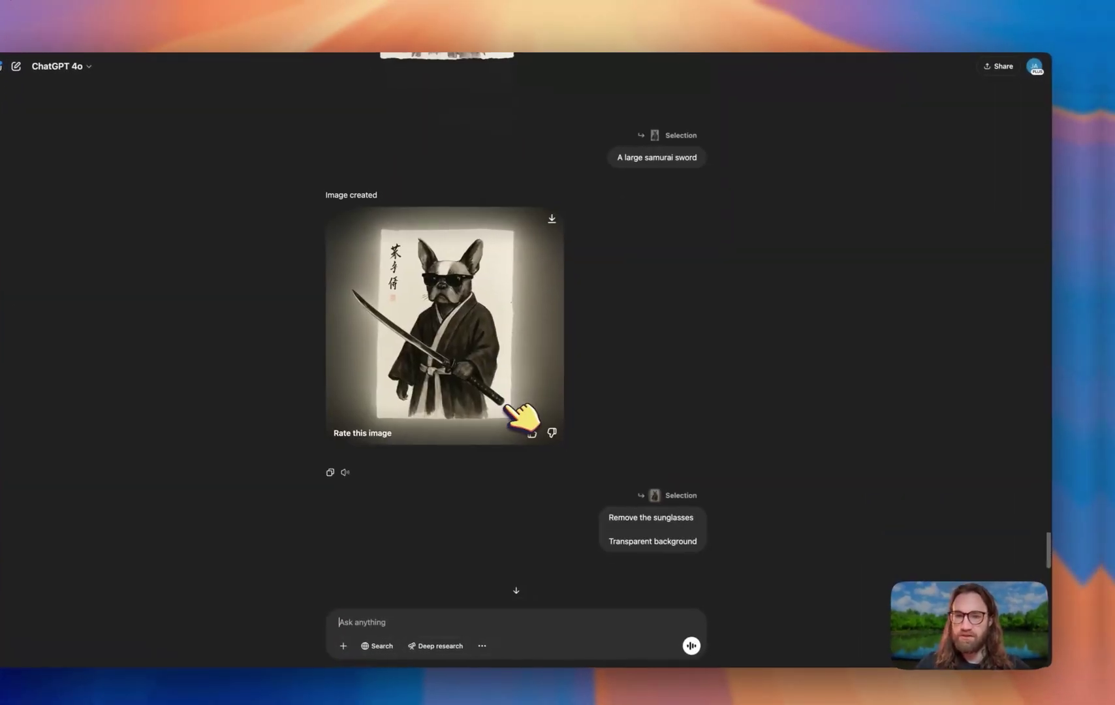
# Step: Inspect the enlarged result of the large samurai sword edit and the transparent version with the sunglasses removed
pyautogui.click(536, 575)
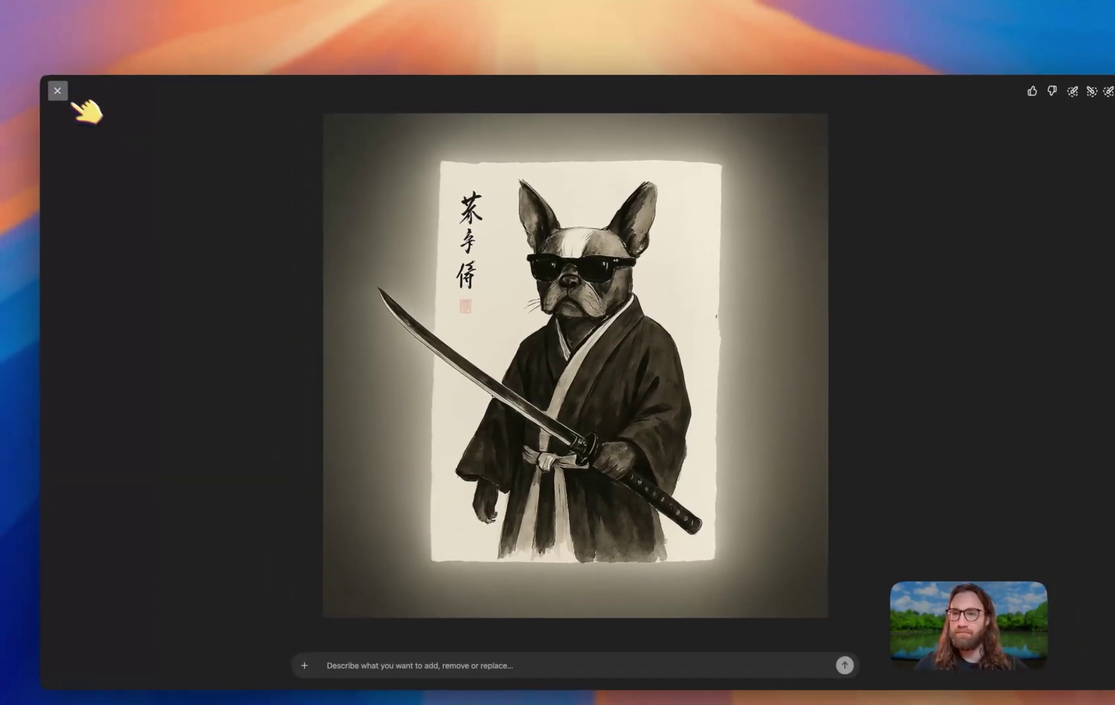
pyautogui.click(1, 67)
pyautogui.scroll(-5, 751, 384)
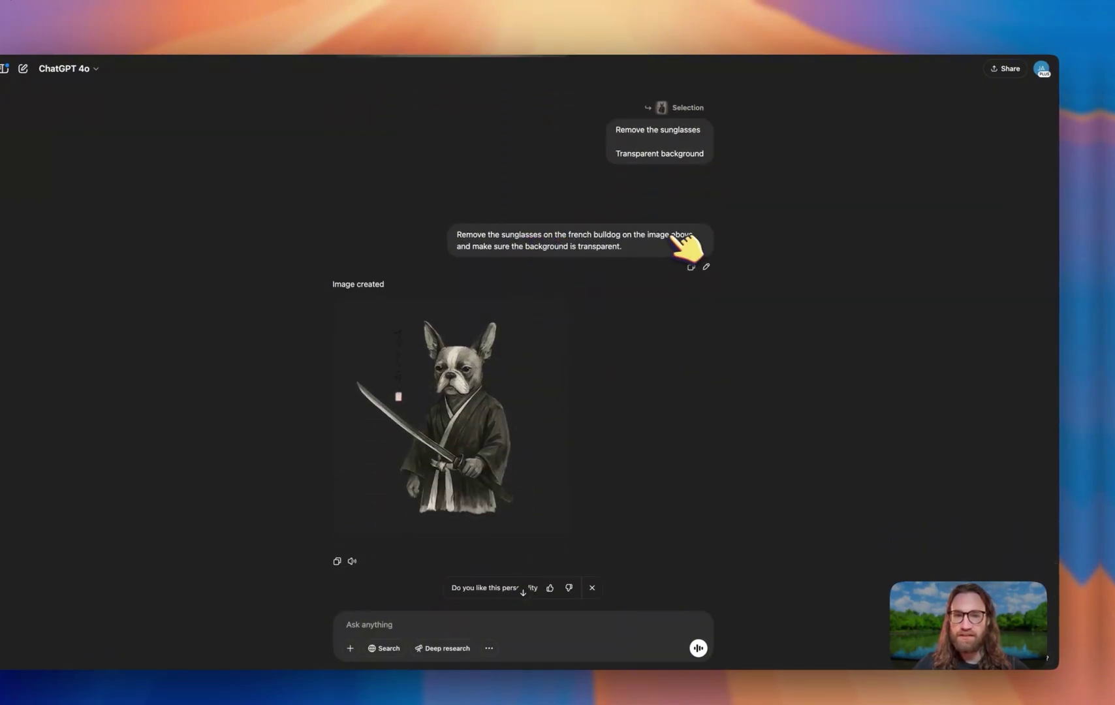
pyautogui.click(517, 363)
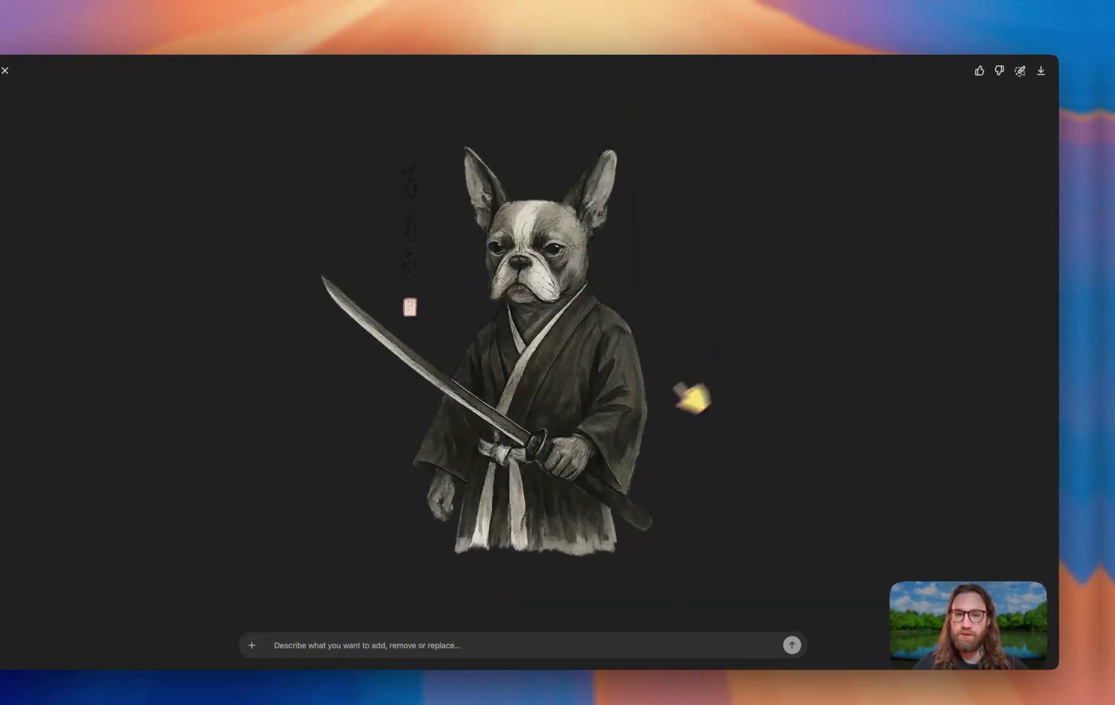
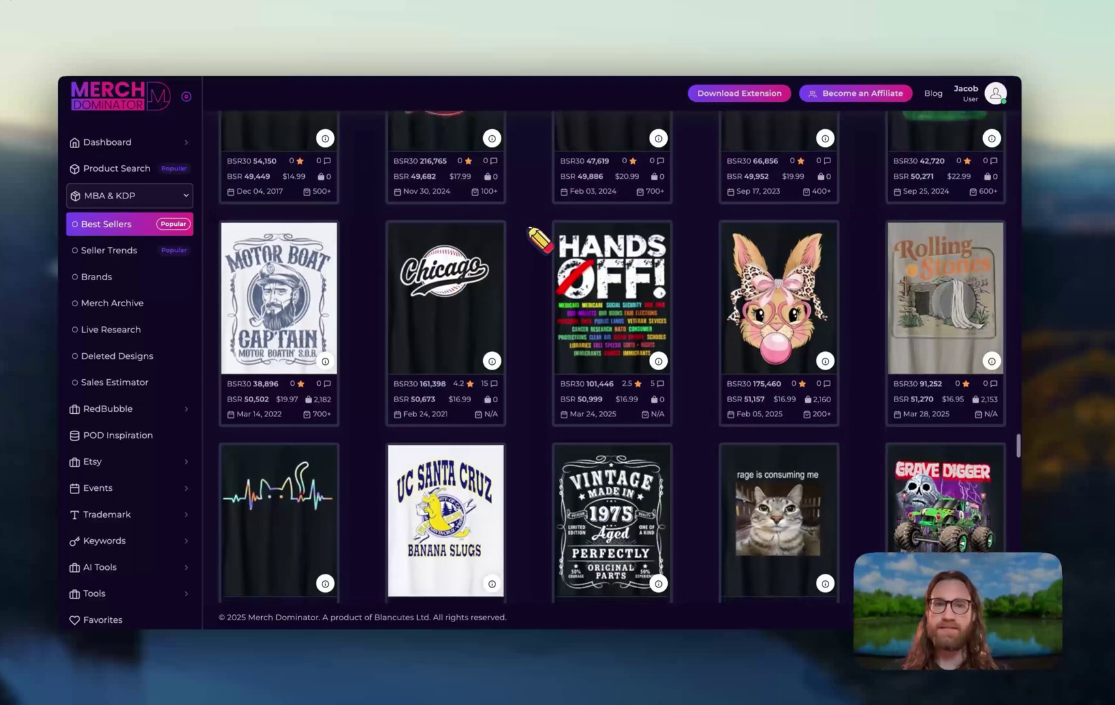
# Step: Switch to Merch Dominator and look further down the best sellers for more design ideas
pyautogui.scroll(-6, 540, 240)
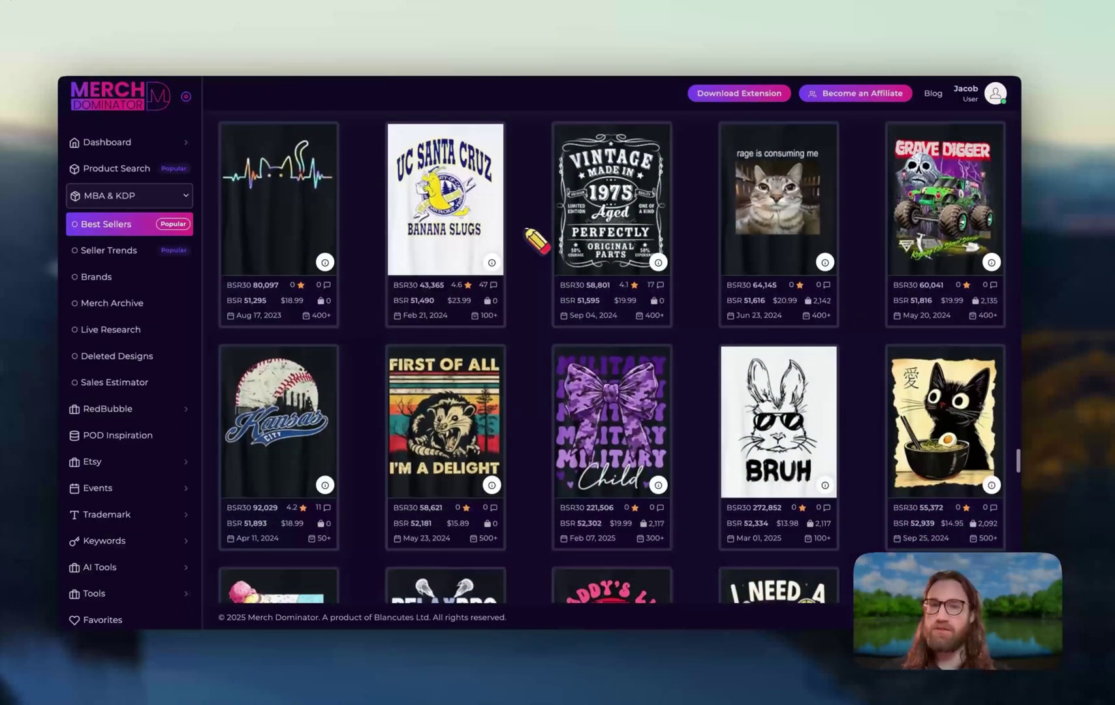
pyautogui.scroll(-7, 538, 240)
pyautogui.scroll(-1, 532, 239)
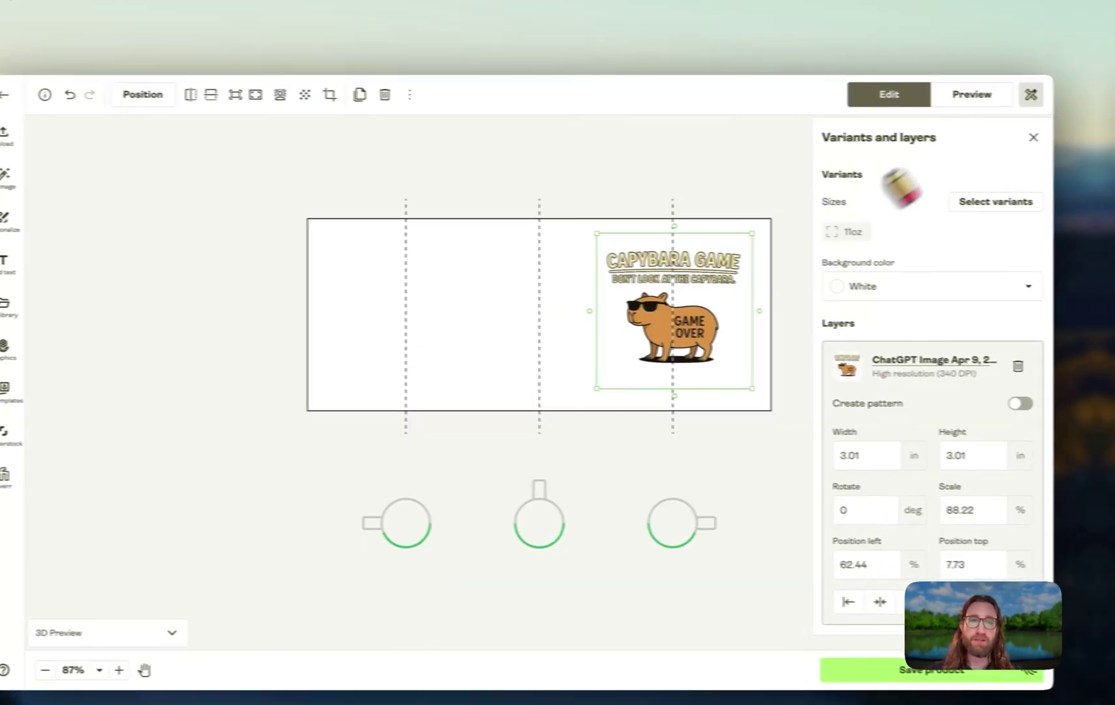
# Step: Preview the "Capybara Game" artwork on the 11oz mug in the product designer, and return to its image in ChatGPT
pyautogui.click(1019, 96)
pyautogui.click(888, 266)
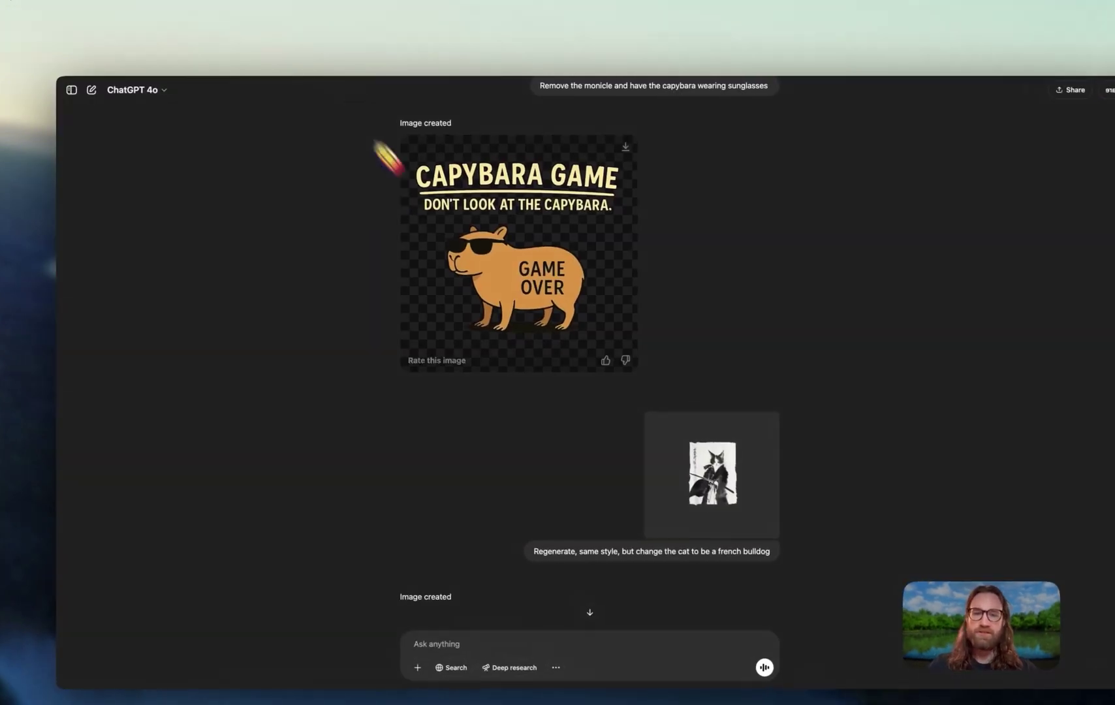
pyautogui.scroll(-3, 356, 301)
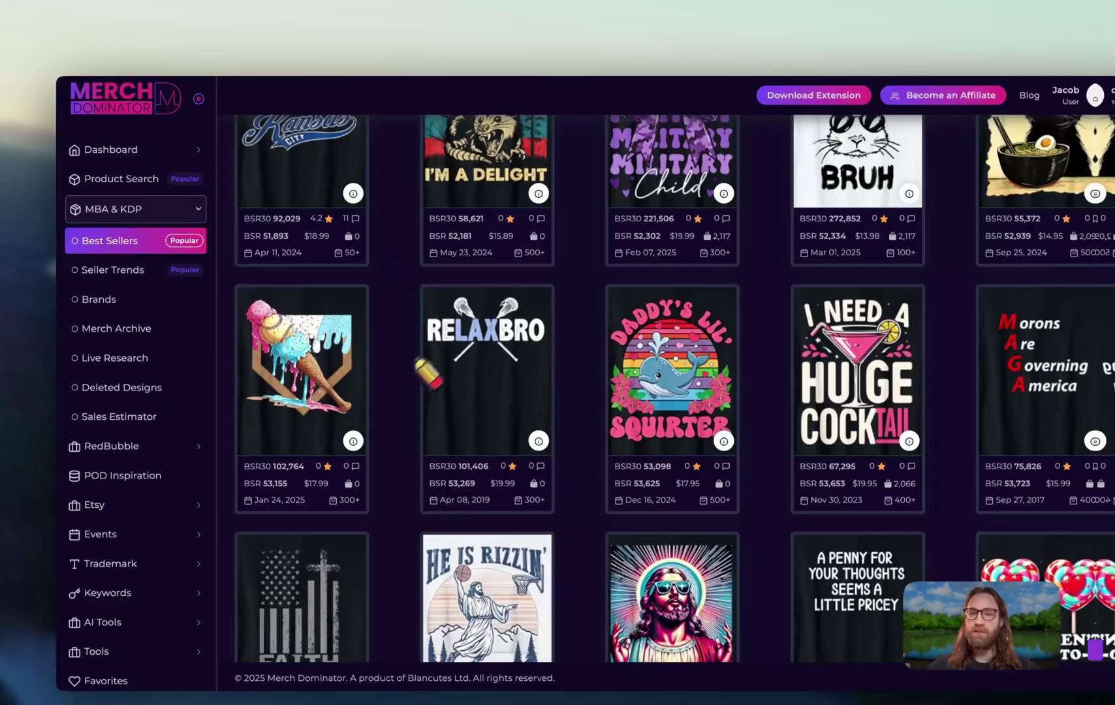
# Step: Browse the Merch Dominator best sellers and check the sales history chart of the vintage forest trees shirt
pyautogui.scroll(-5, 429, 373)
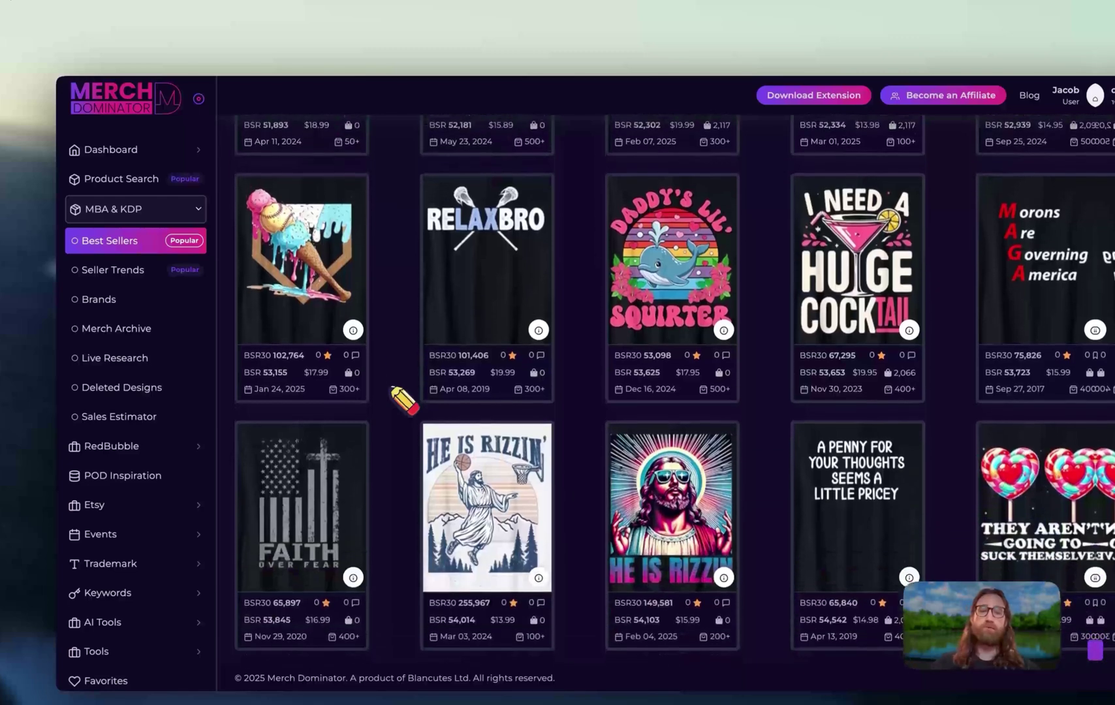
pyautogui.scroll(-3, 372, 371)
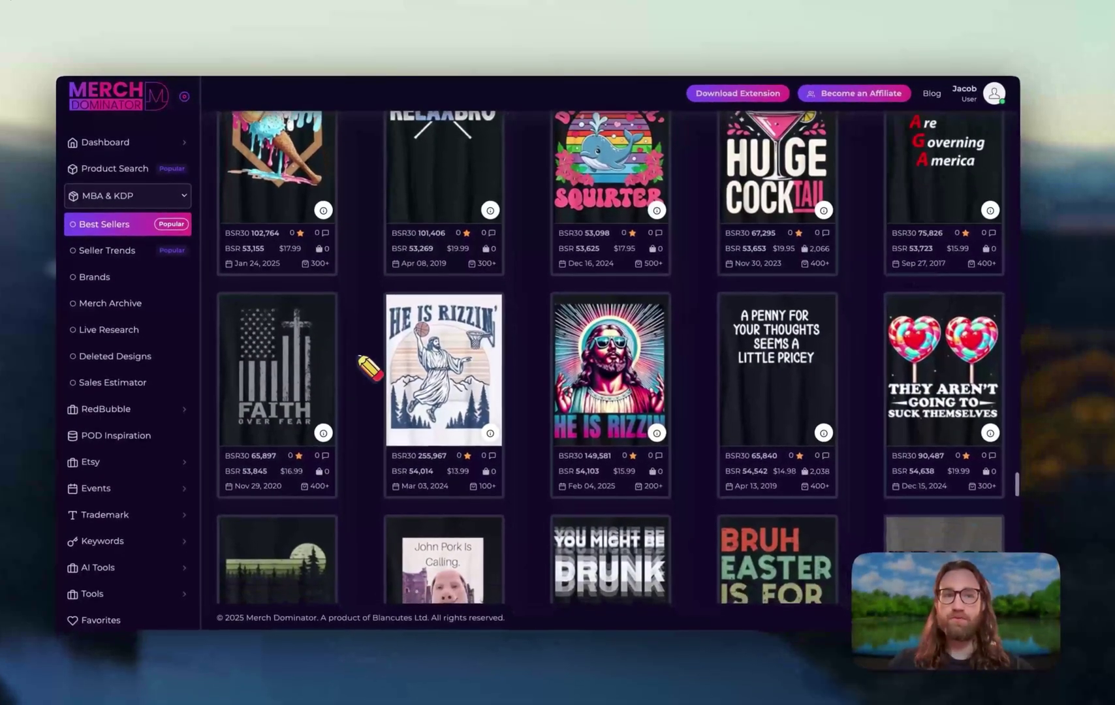
pyautogui.scroll(-3, 369, 369)
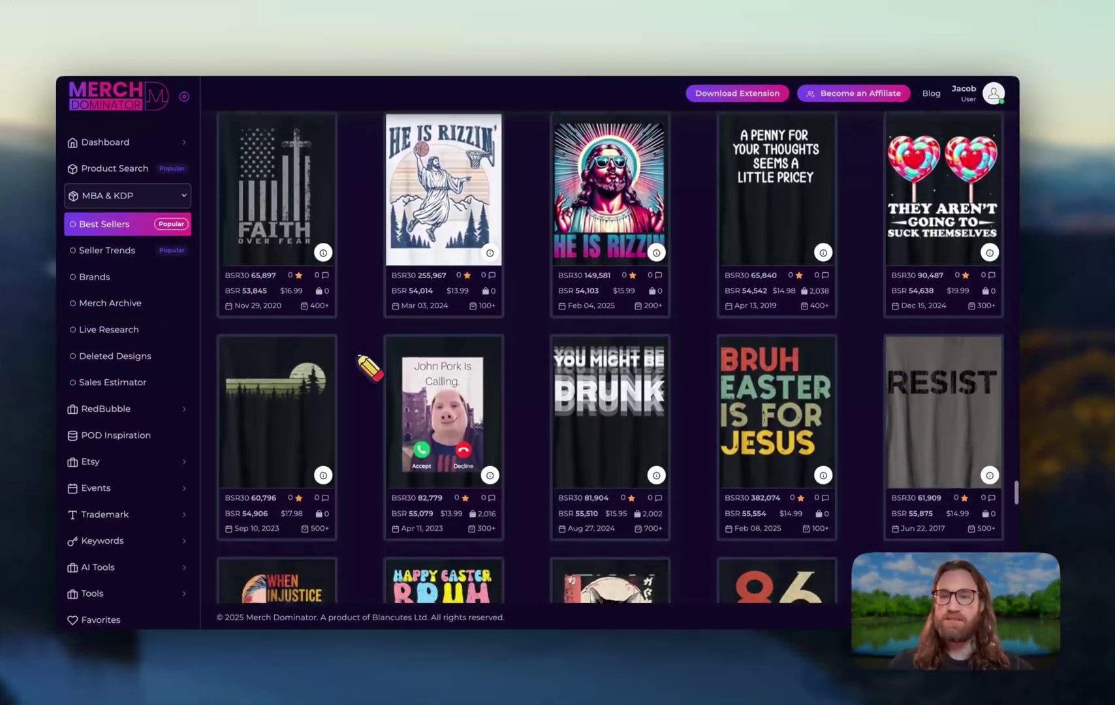
pyautogui.scroll(-2, 369, 369)
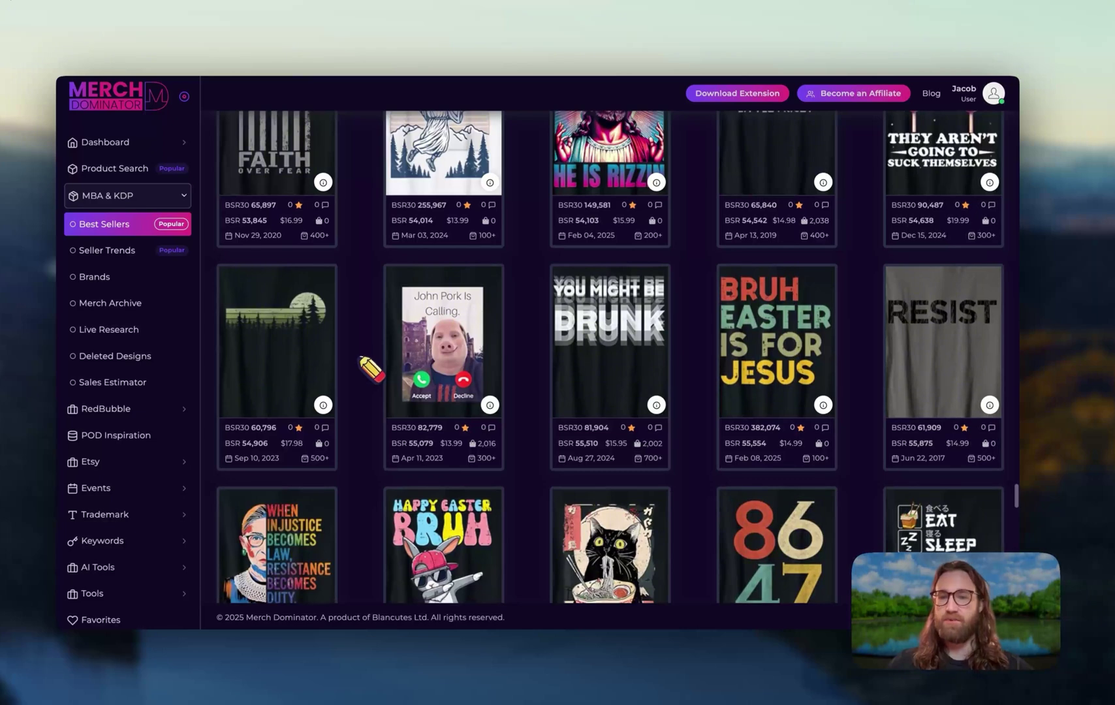
pyautogui.scroll(-1, 371, 370)
pyautogui.moveTo(317, 320)
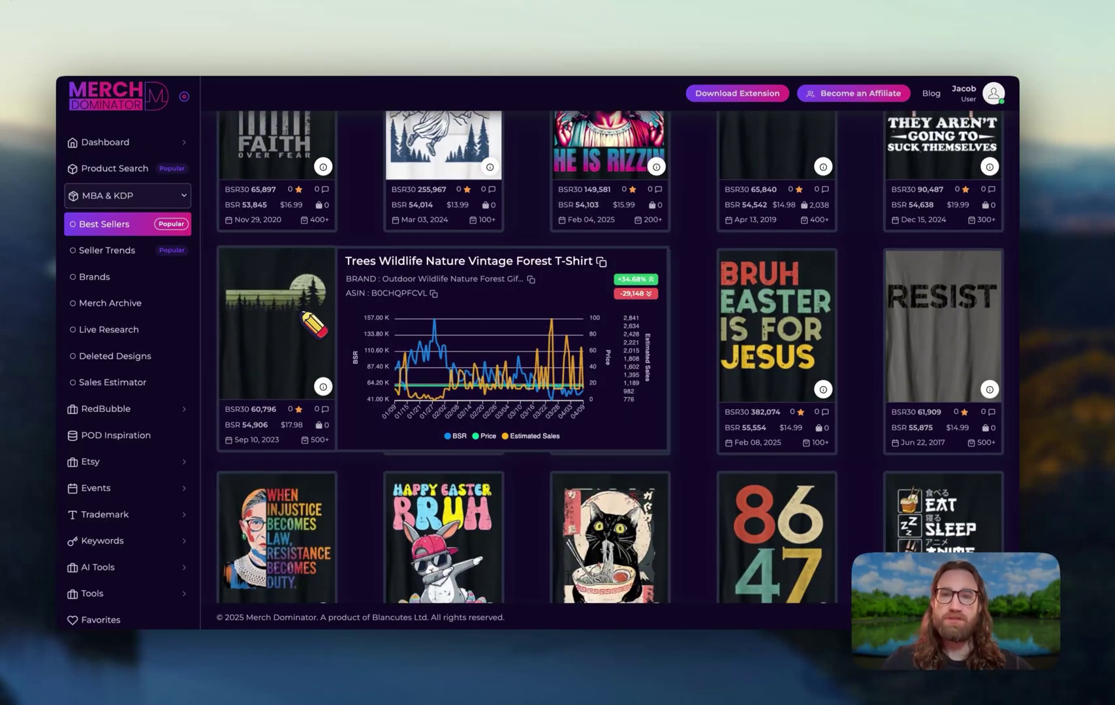
# Step: Check the sales charts of the "When Injustice Becomes Law" and ramen-eating cat shirts, and continue through the best sellers
pyautogui.scroll(-7, 313, 333)
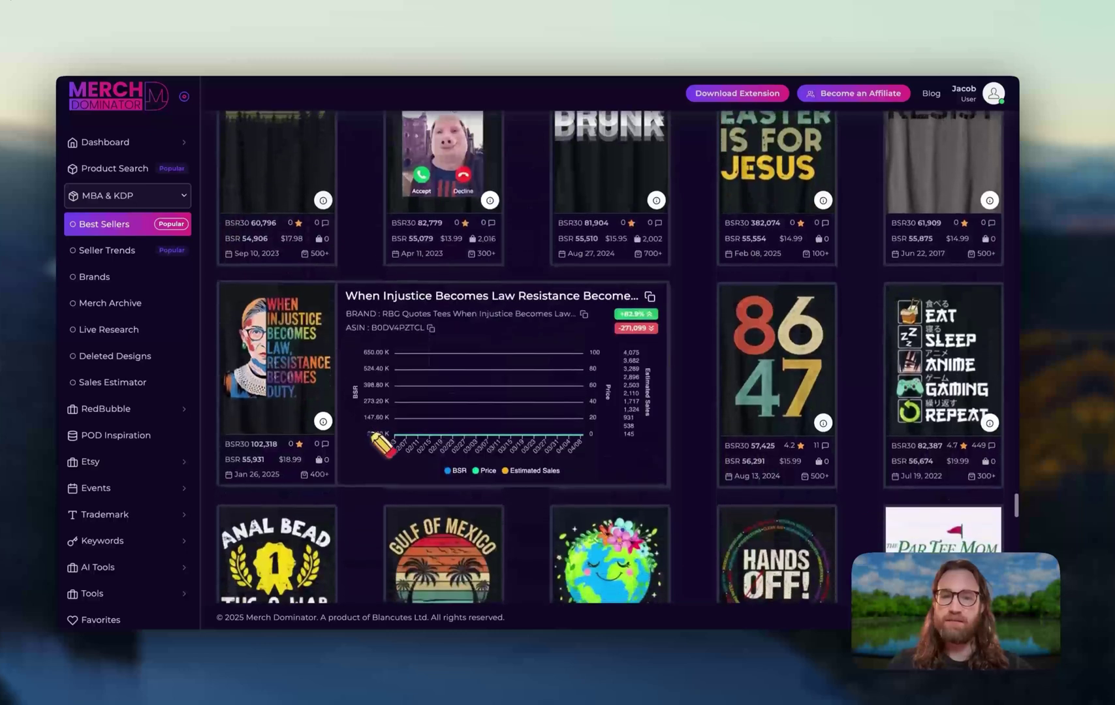
pyautogui.scroll(5, 706, 251)
pyautogui.moveTo(637, 301)
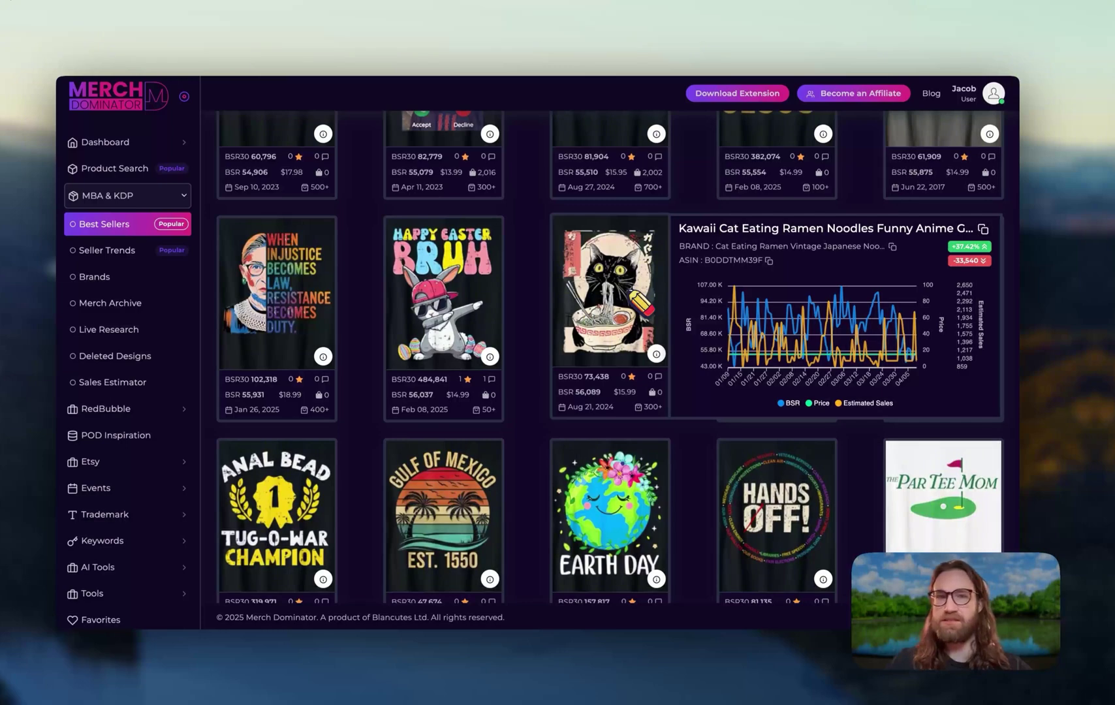
pyautogui.scroll(-10, 632, 295)
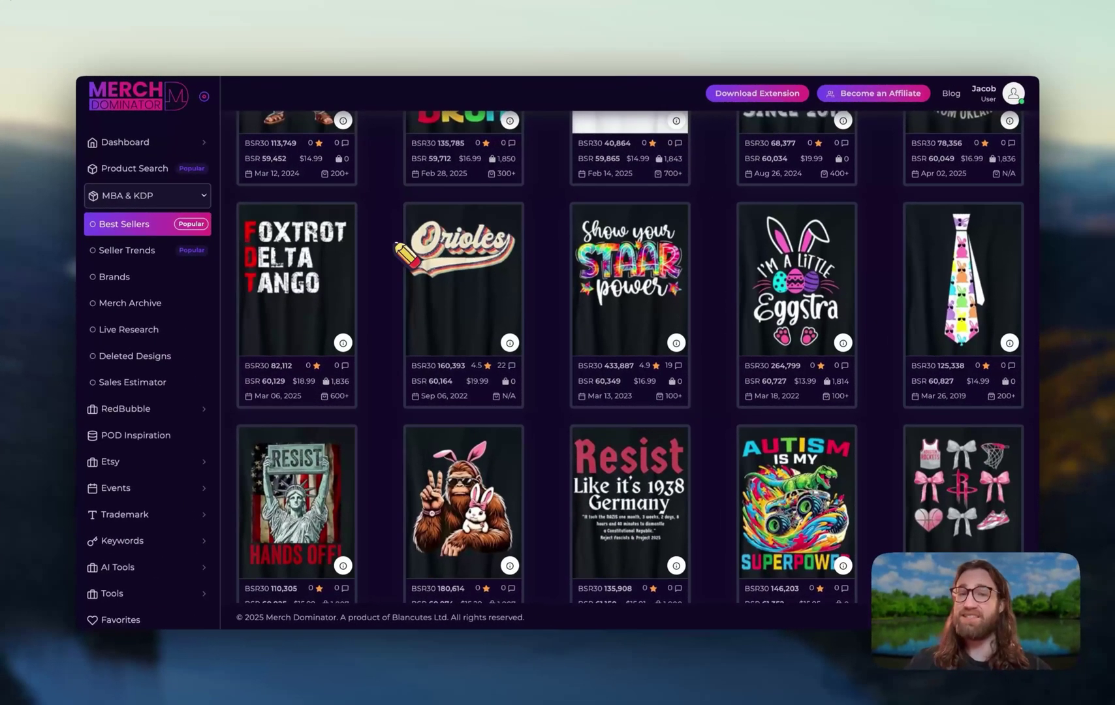
# Step: Check the sales history chart of the "Foxtrot Delta Tango" shirt and look over the neighbouring best sellers
pyautogui.scroll(-1, 406, 256)
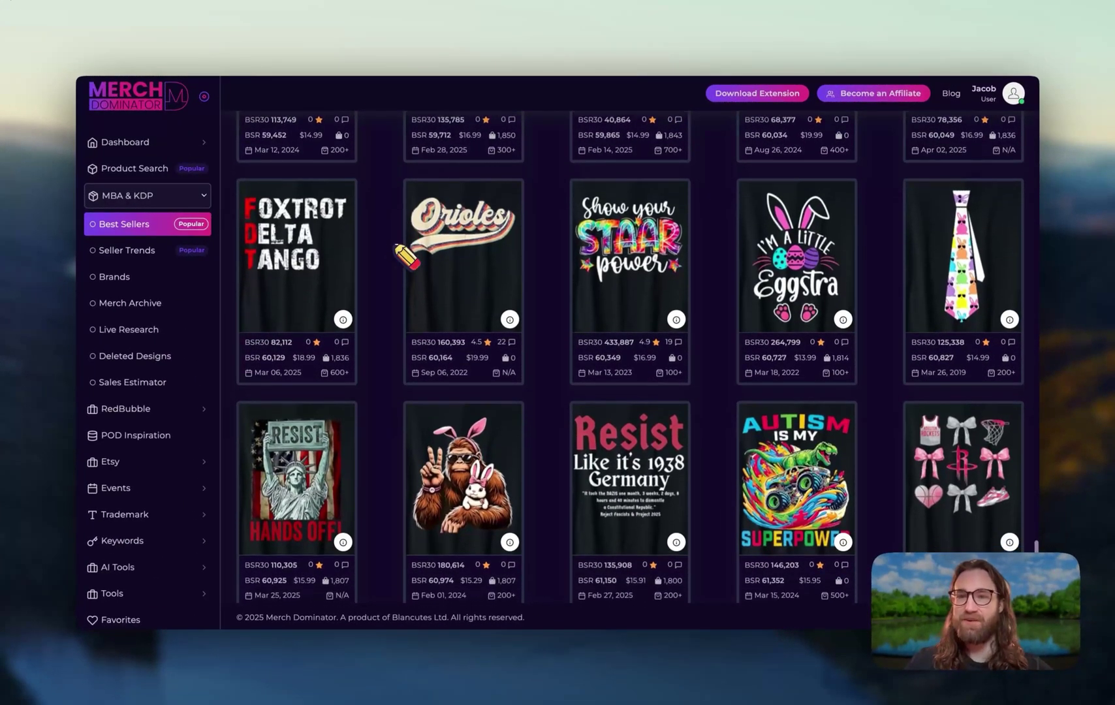
pyautogui.moveTo(353, 261)
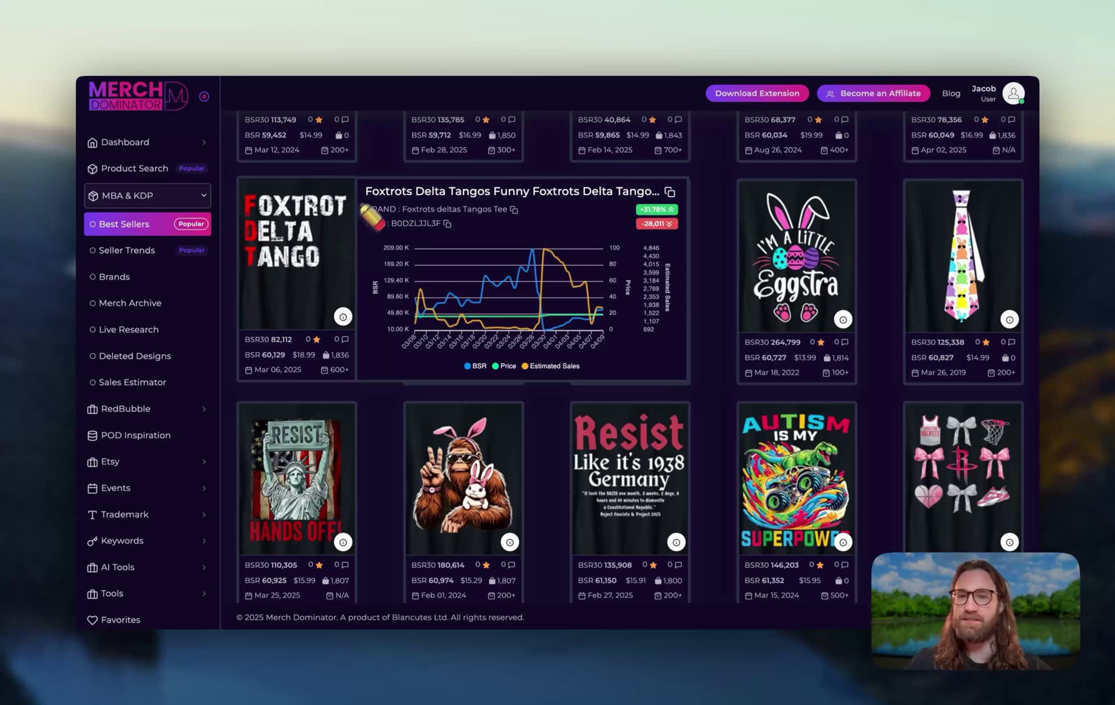
pyautogui.scroll(-3, 404, 249)
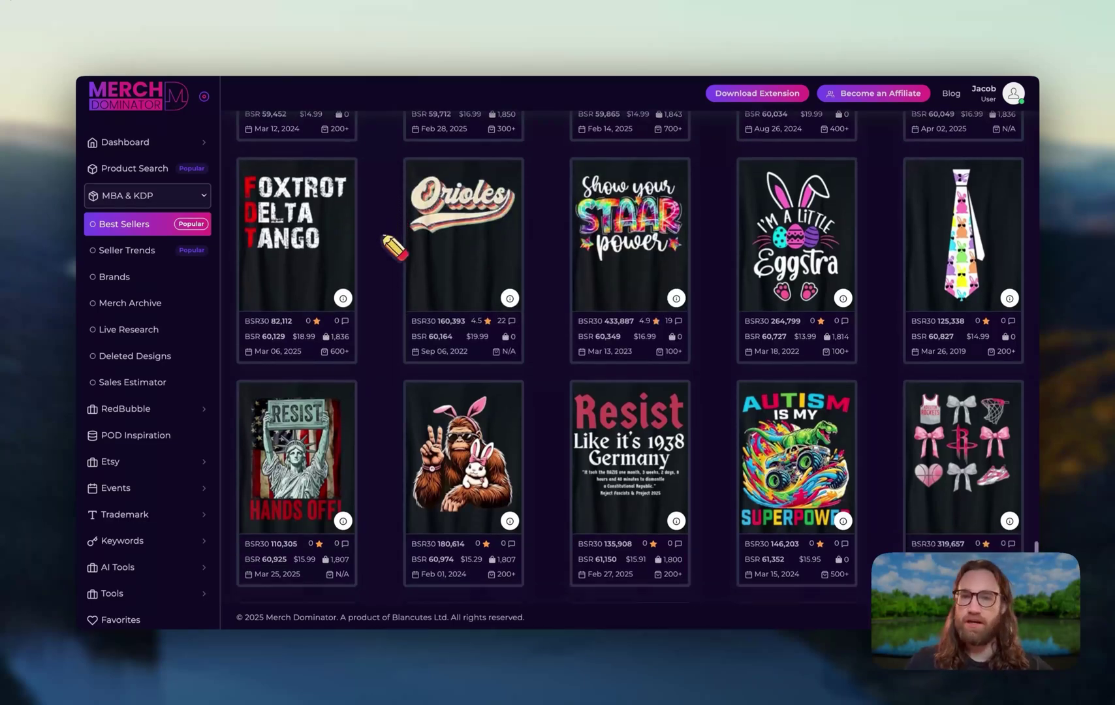
pyautogui.scroll(-5, 399, 263)
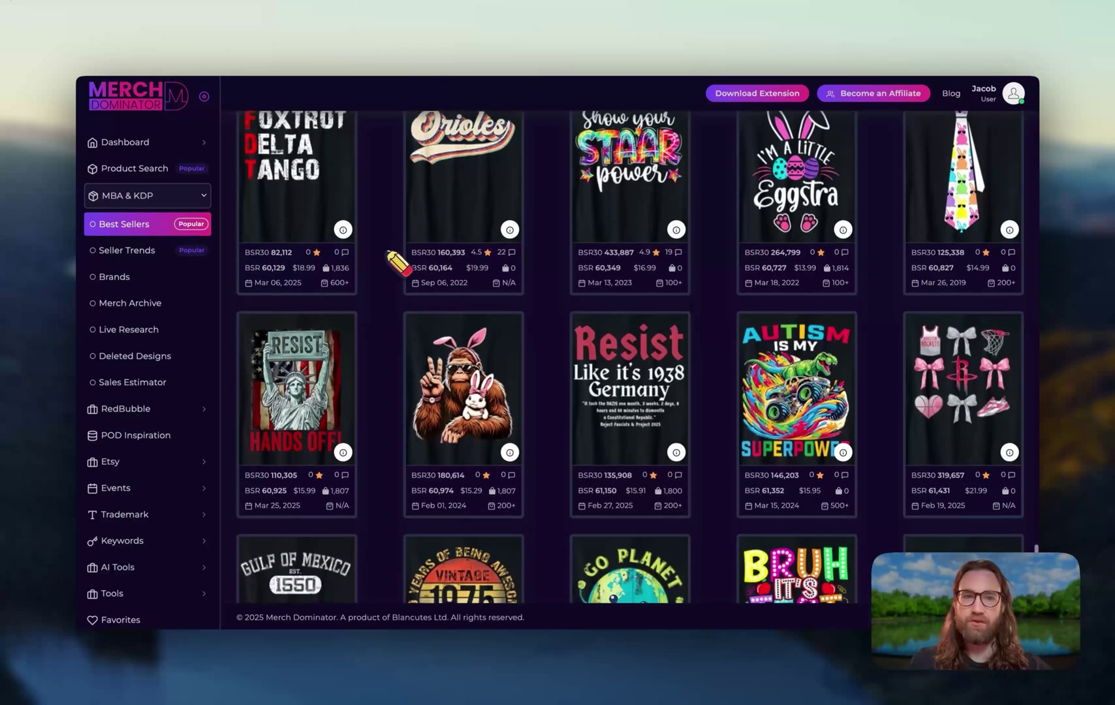
pyautogui.scroll(6, 397, 262)
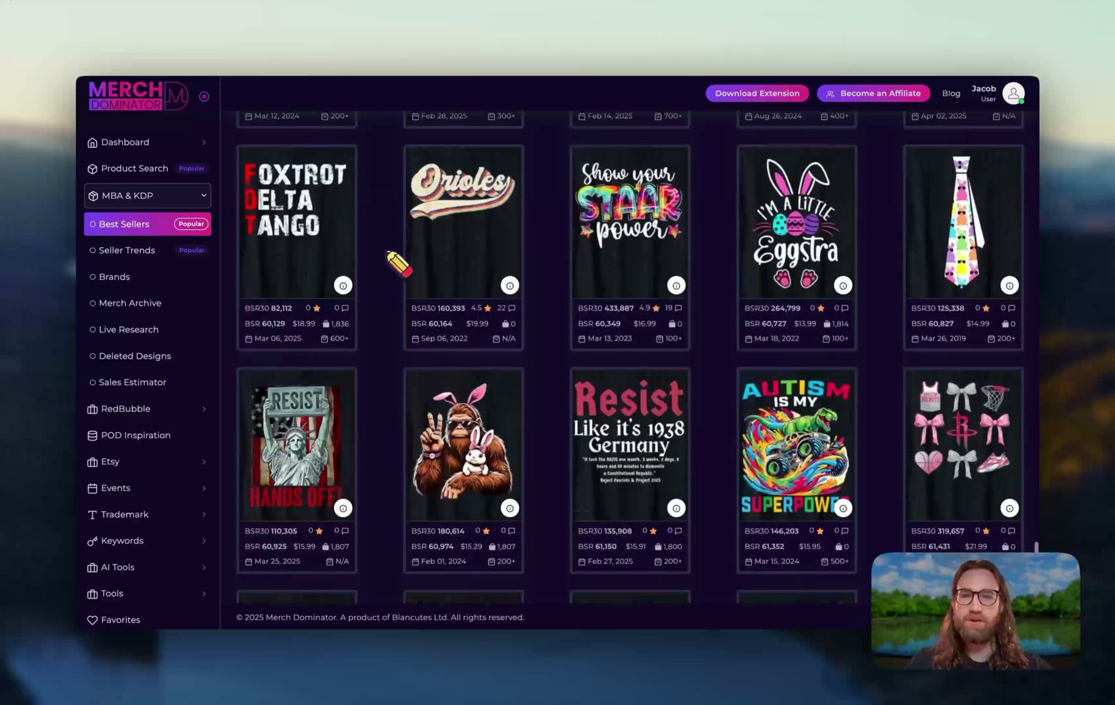
pyautogui.scroll(-6, 392, 209)
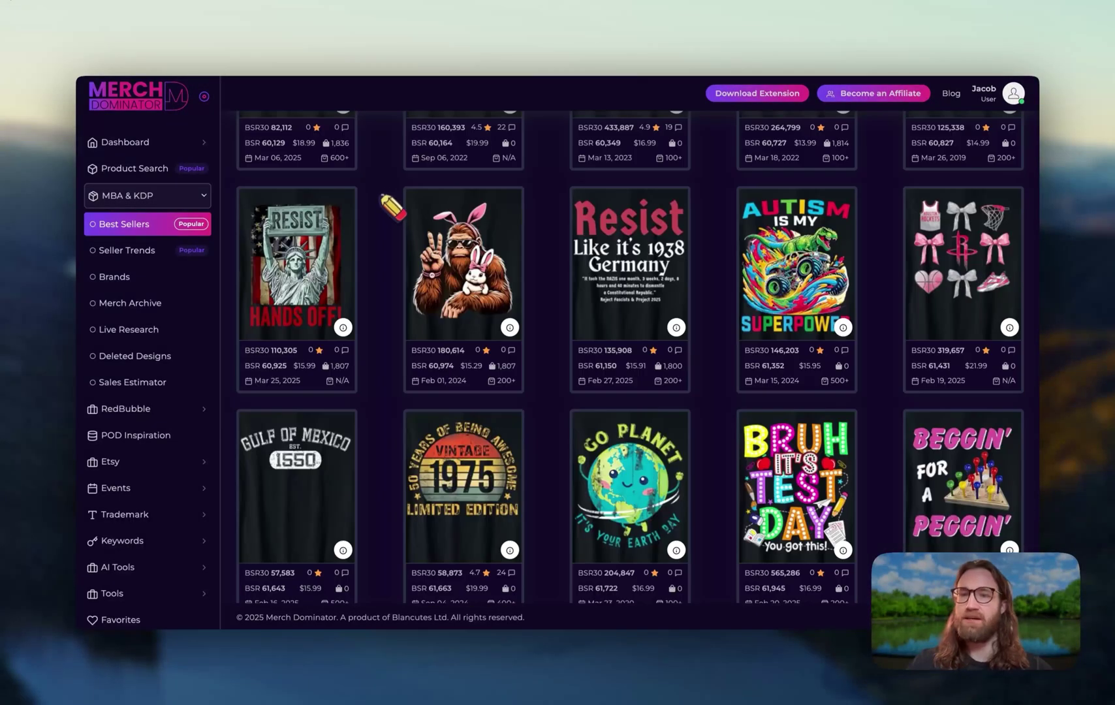
# Step: Check the sales charts of the "Bruh It's Test Day" and blue "Florida" shirts further down the best sellers
pyautogui.scroll(-2, 393, 225)
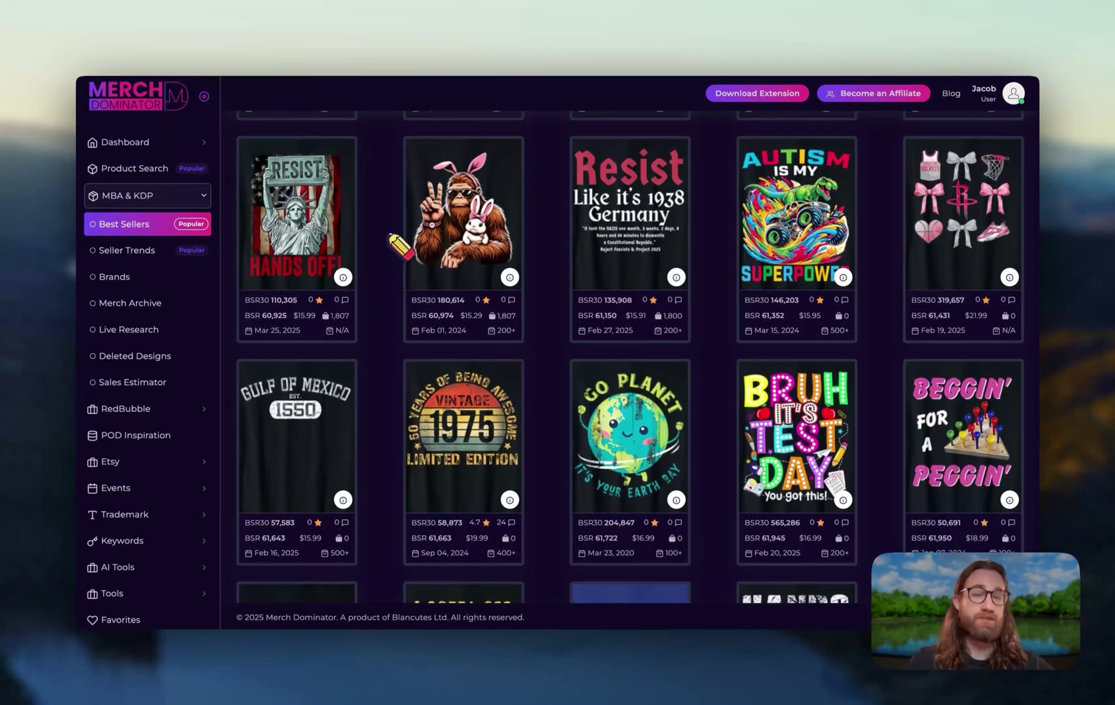
pyautogui.scroll(-5, 398, 247)
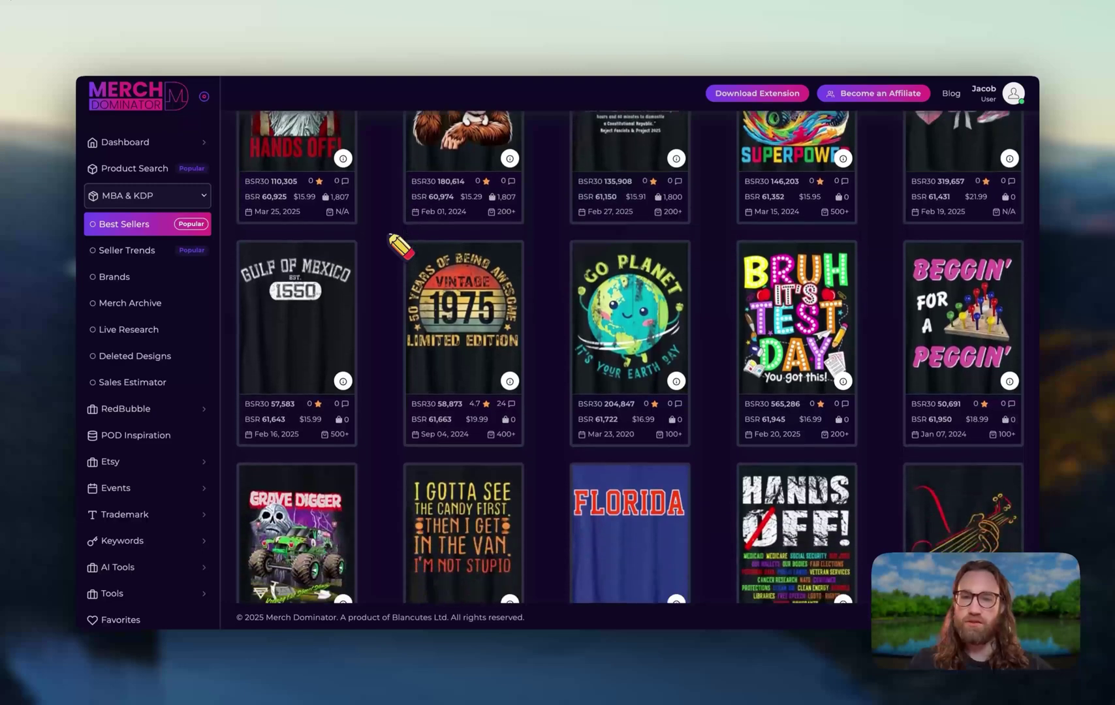
pyautogui.scroll(-2, 399, 247)
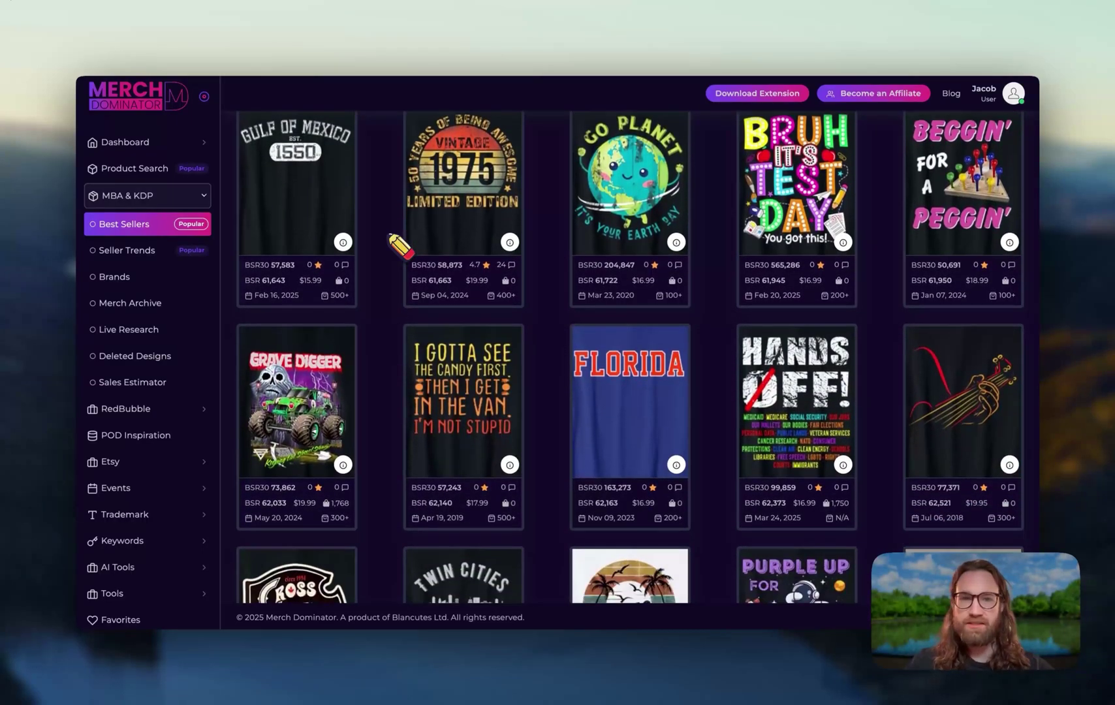
pyautogui.moveTo(843, 280)
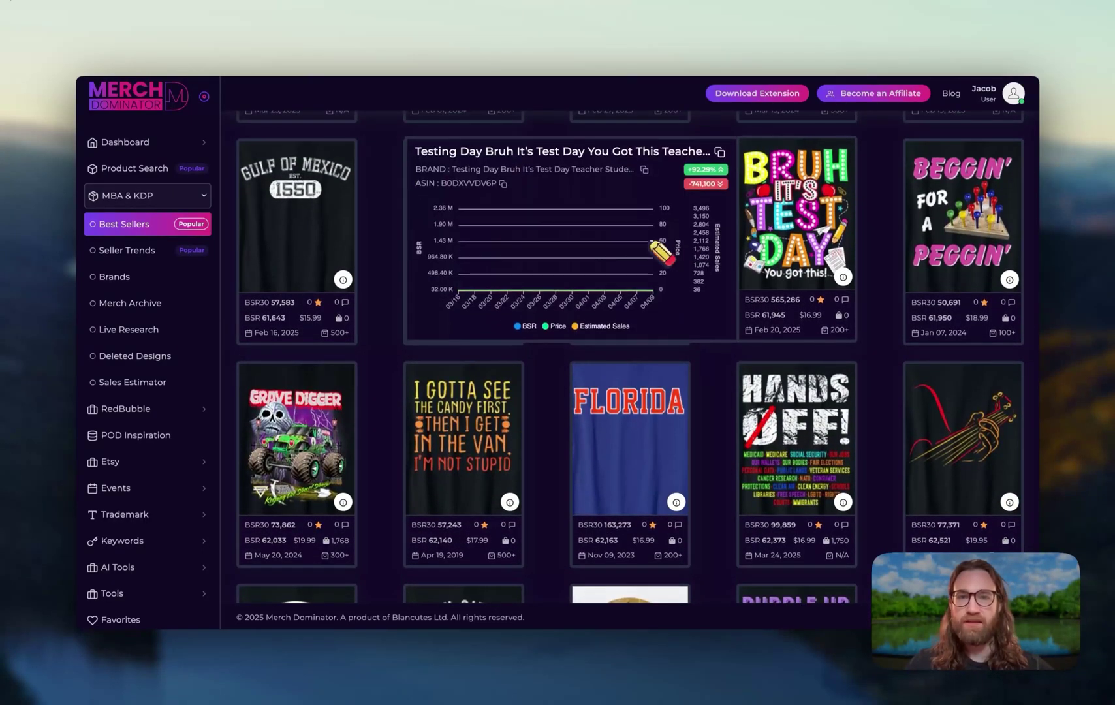
pyautogui.moveTo(676, 502)
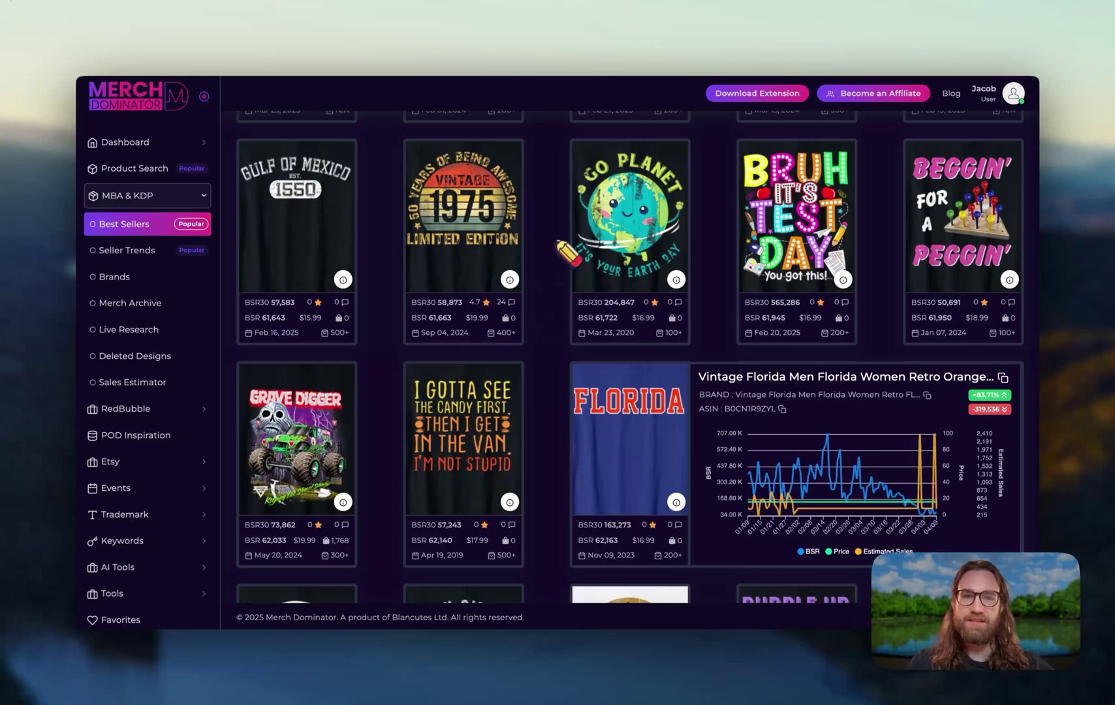
pyautogui.moveTo(570, 238)
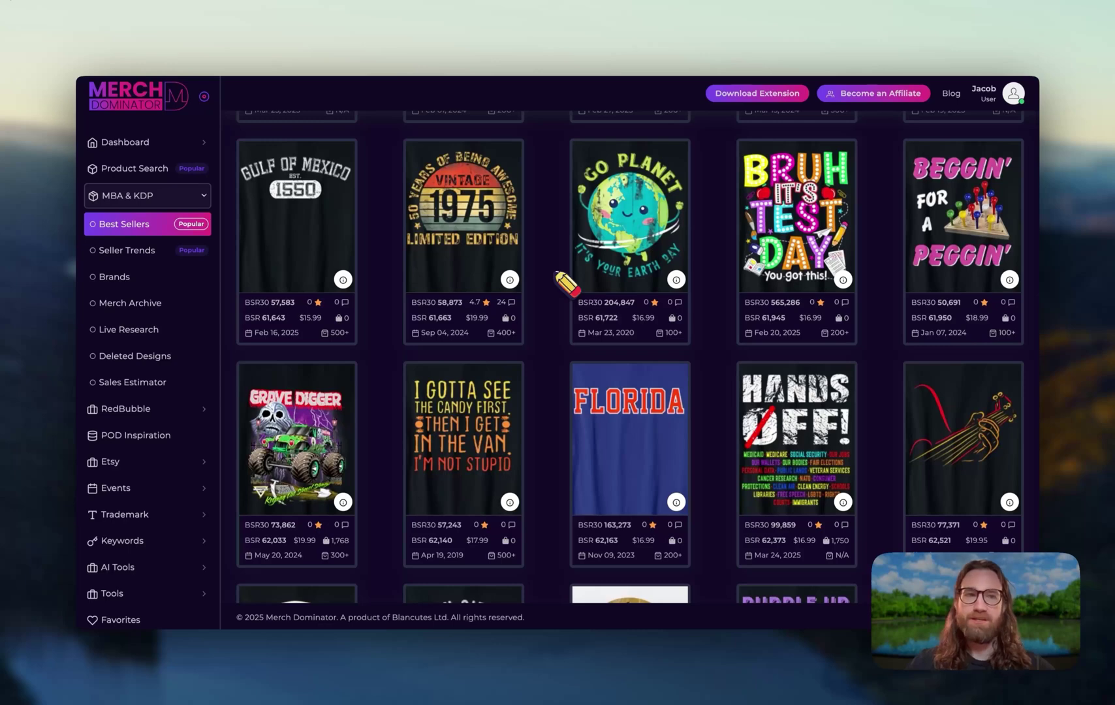
# Step: Examine the best sellers from the "Florida" shirt down to the "Yeet" and "Buttfingerer" designs for more shirt ideas
pyautogui.scroll(-3, 558, 276)
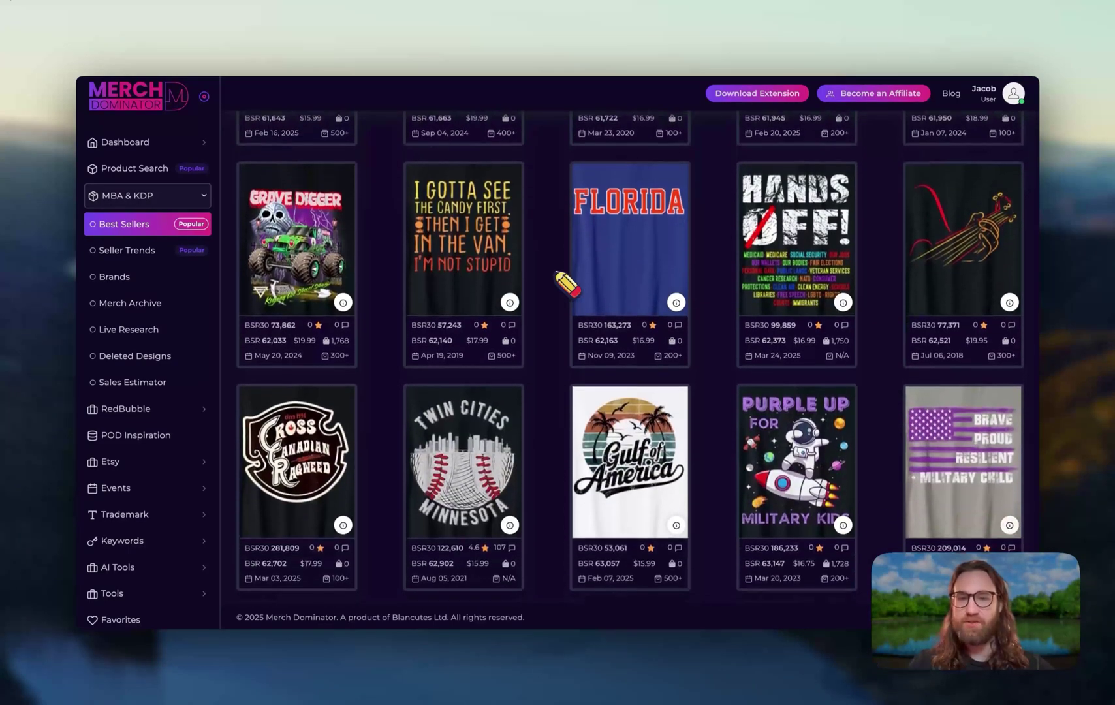
pyautogui.scroll(-2, 565, 282)
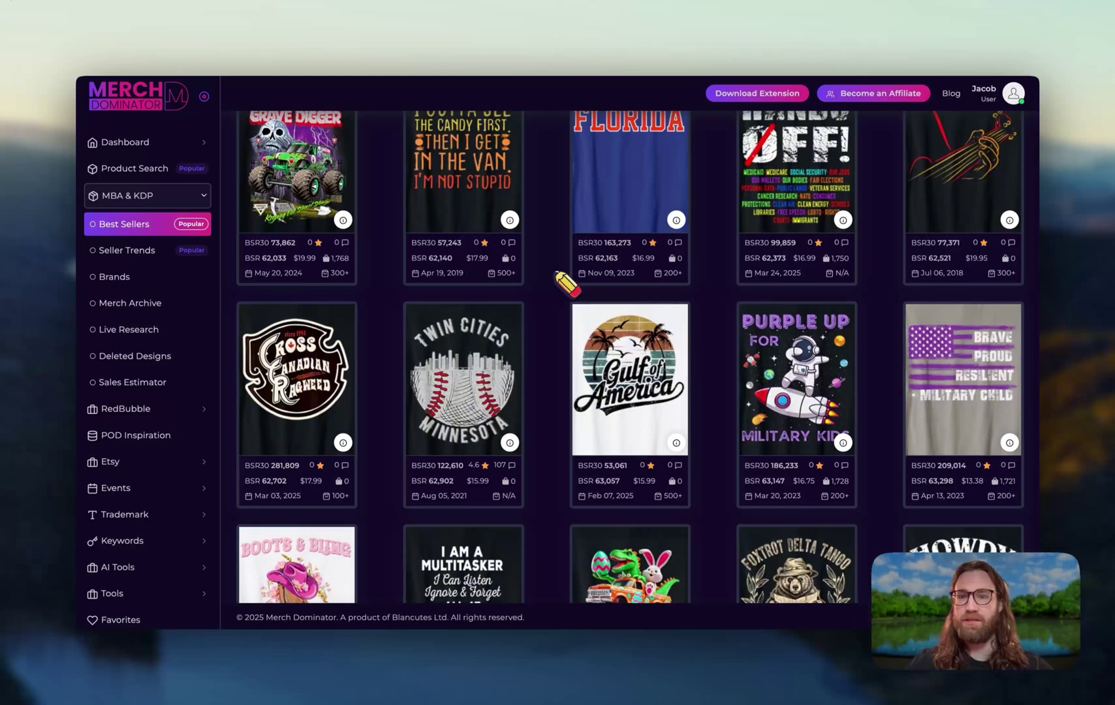
pyautogui.scroll(-4, 566, 282)
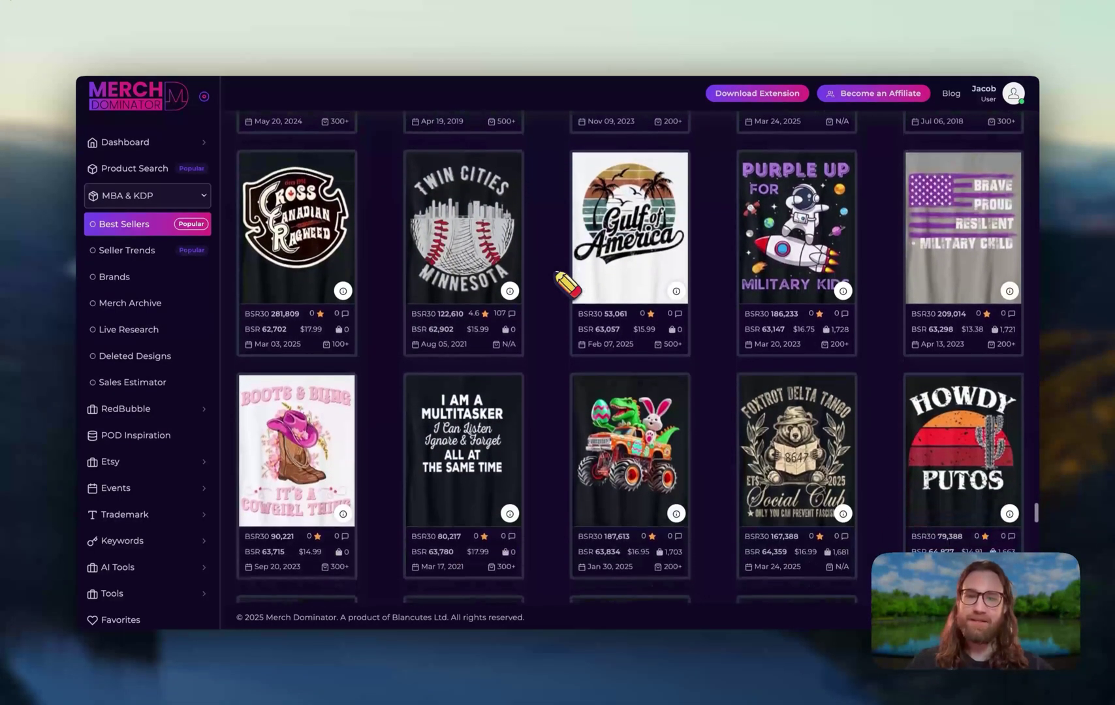
pyautogui.scroll(-4, 566, 282)
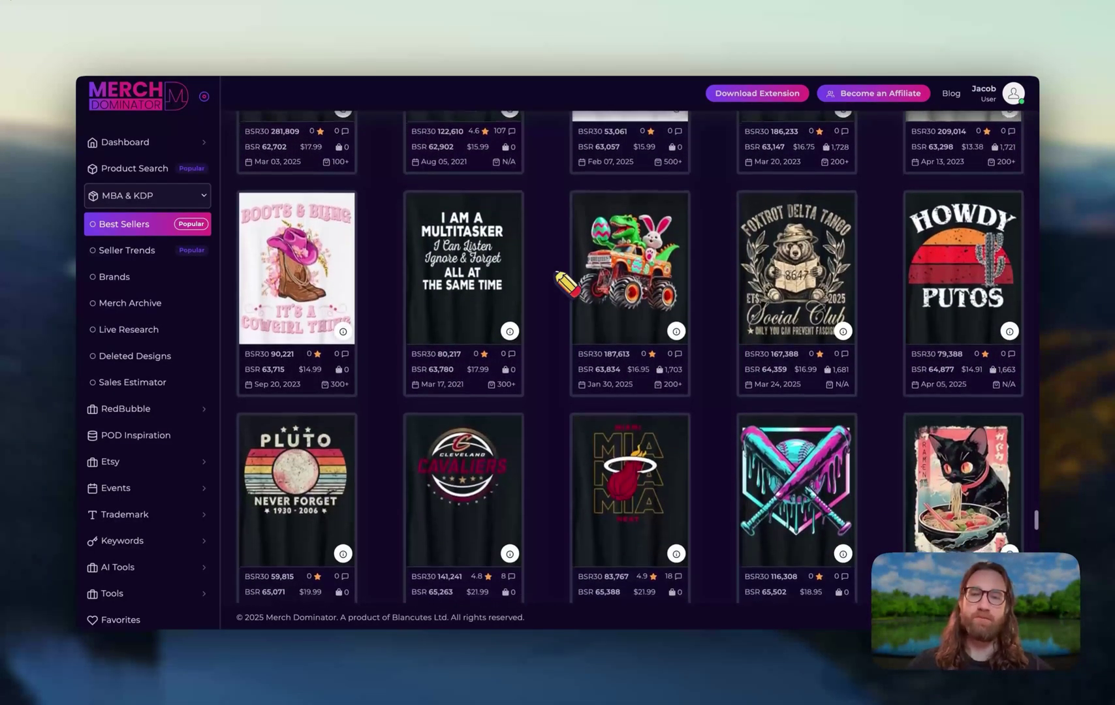
pyautogui.scroll(-1, 566, 282)
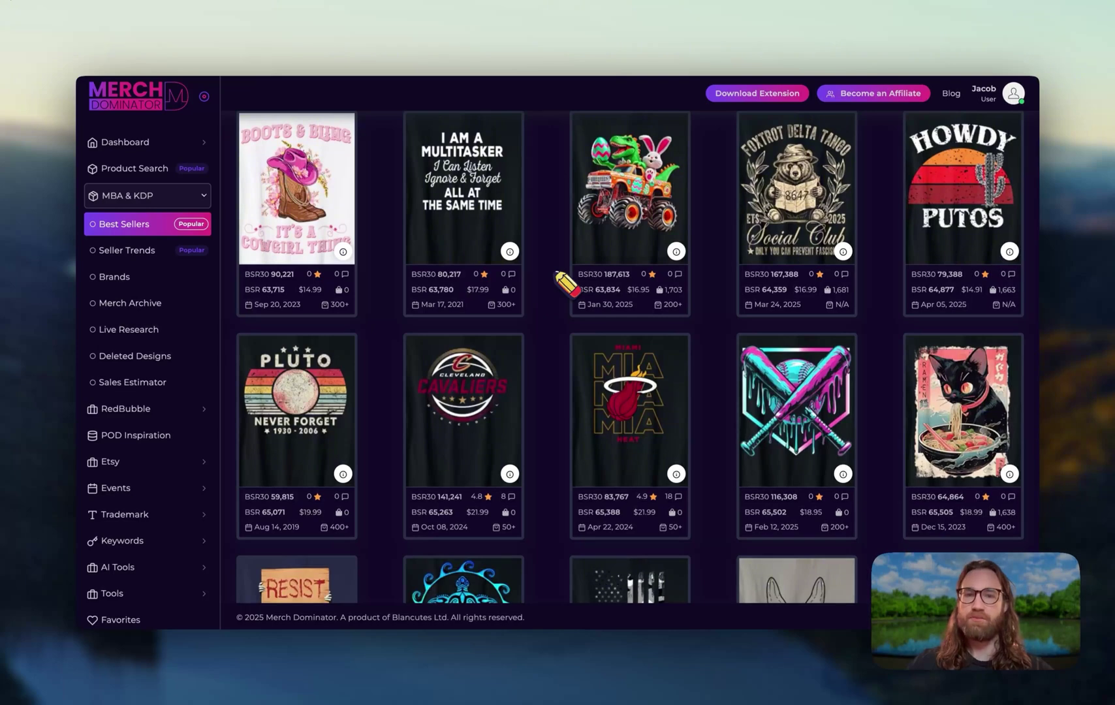
pyautogui.scroll(-3, 565, 287)
pyautogui.scroll(-4, 565, 304)
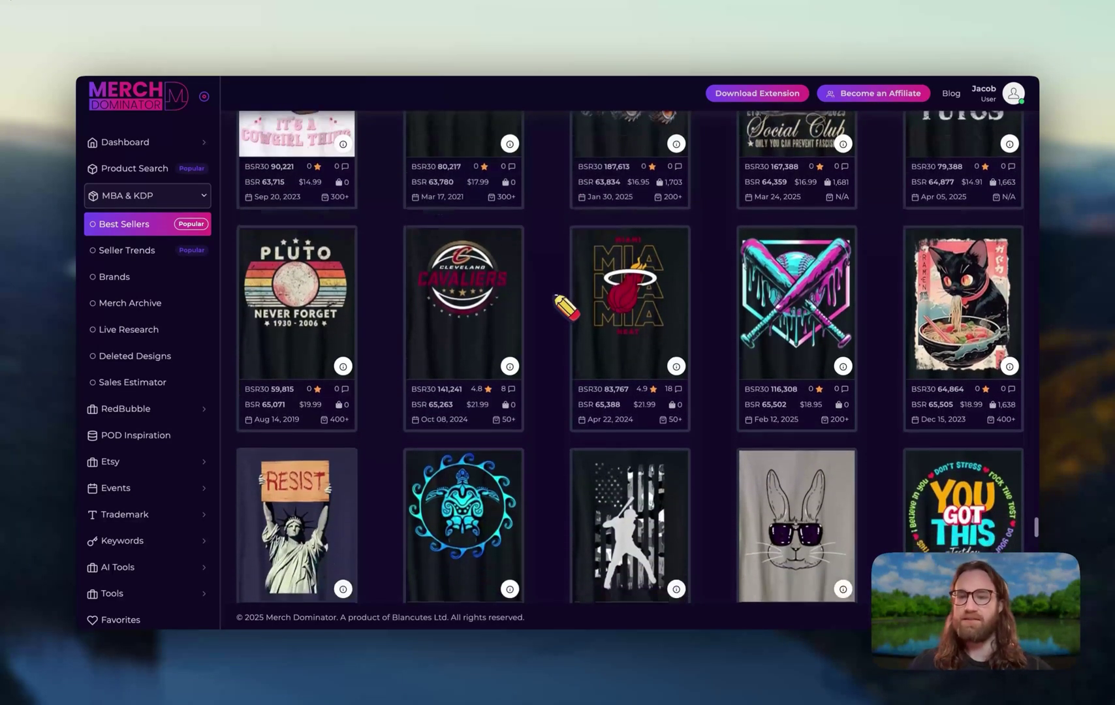
pyautogui.scroll(-4, 565, 310)
pyautogui.scroll(-2, 560, 312)
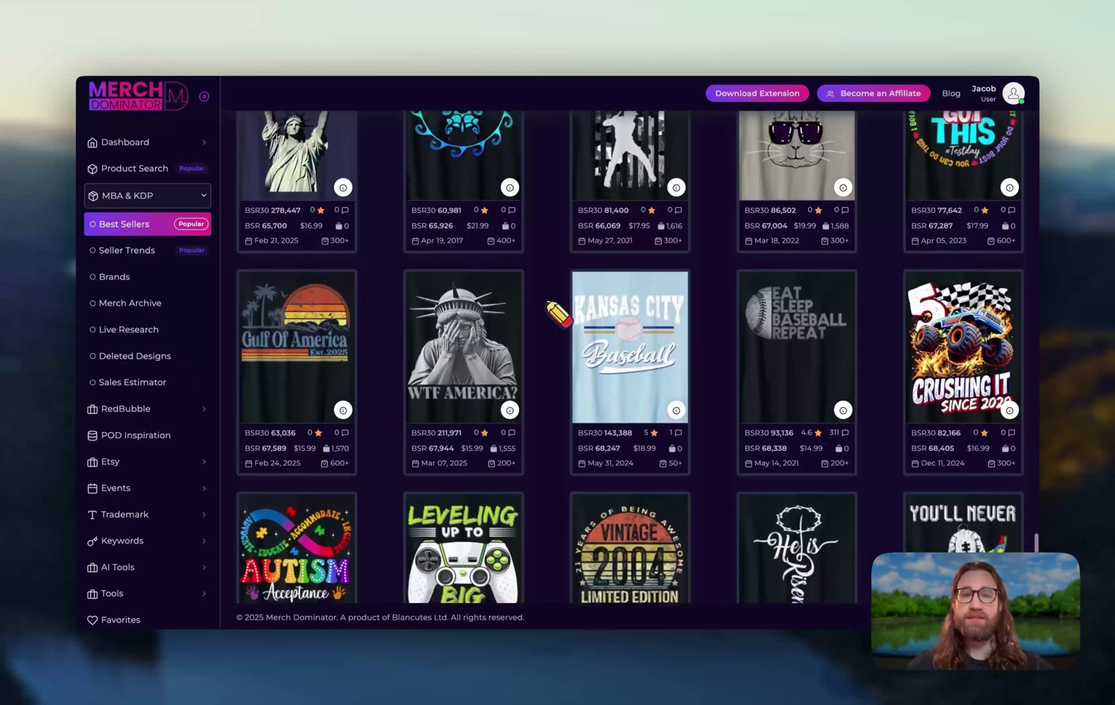
pyautogui.scroll(-1, 559, 313)
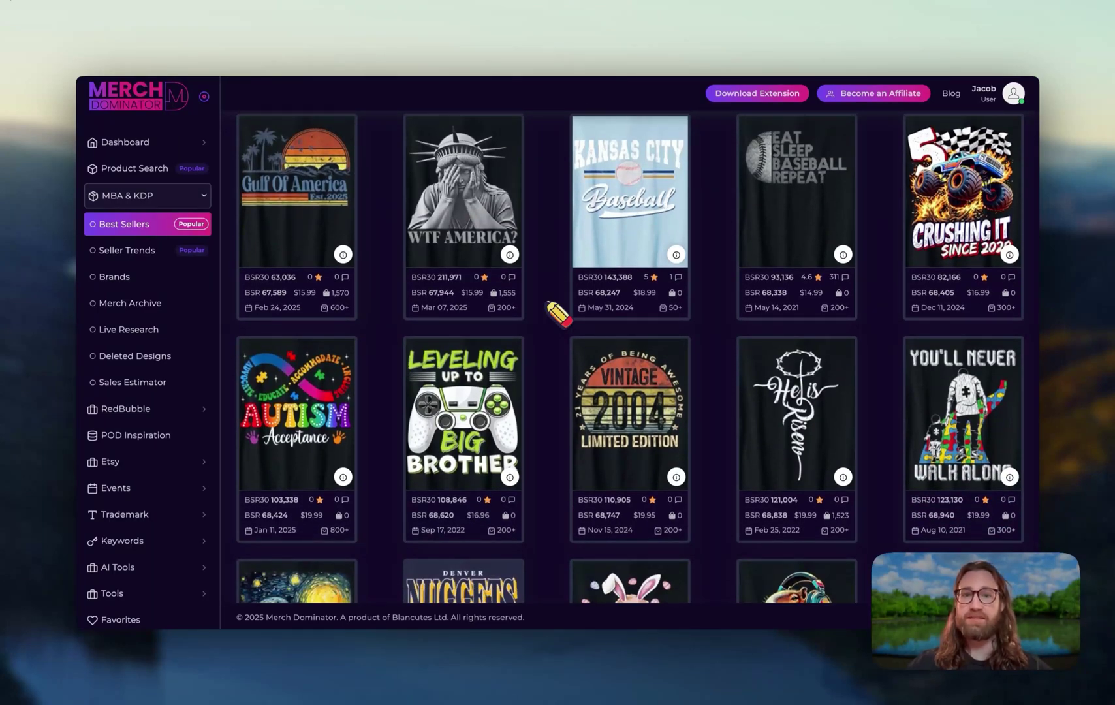
pyautogui.scroll(-1, 558, 314)
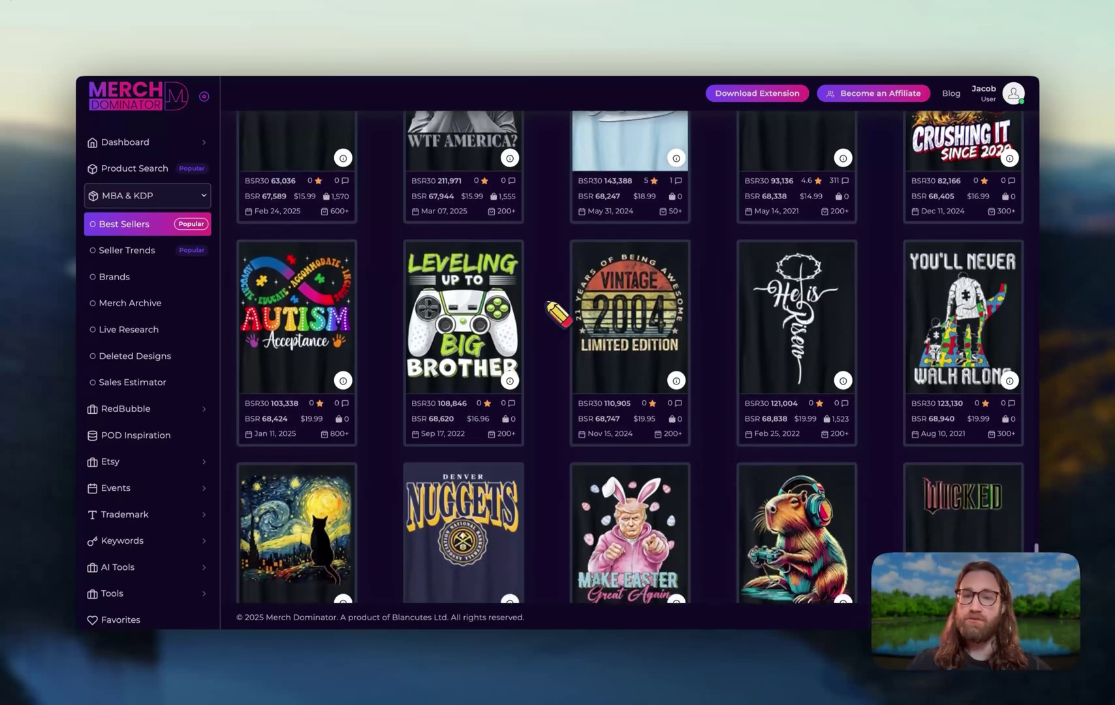
pyautogui.scroll(-2, 559, 315)
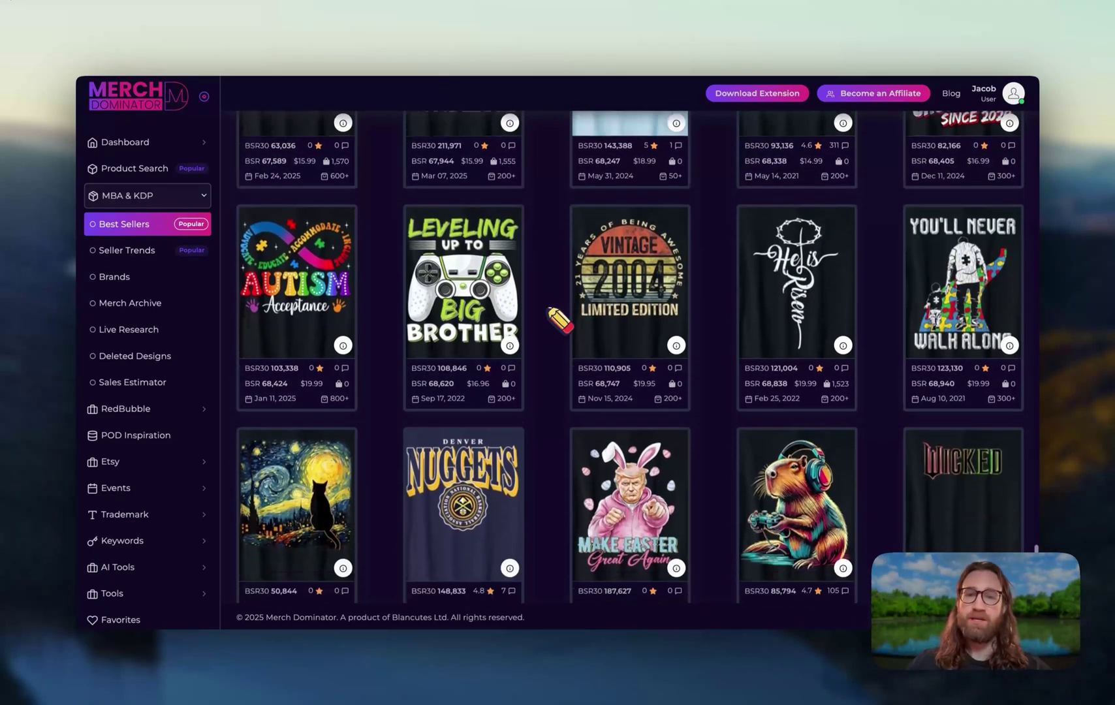
pyautogui.scroll(-2, 560, 320)
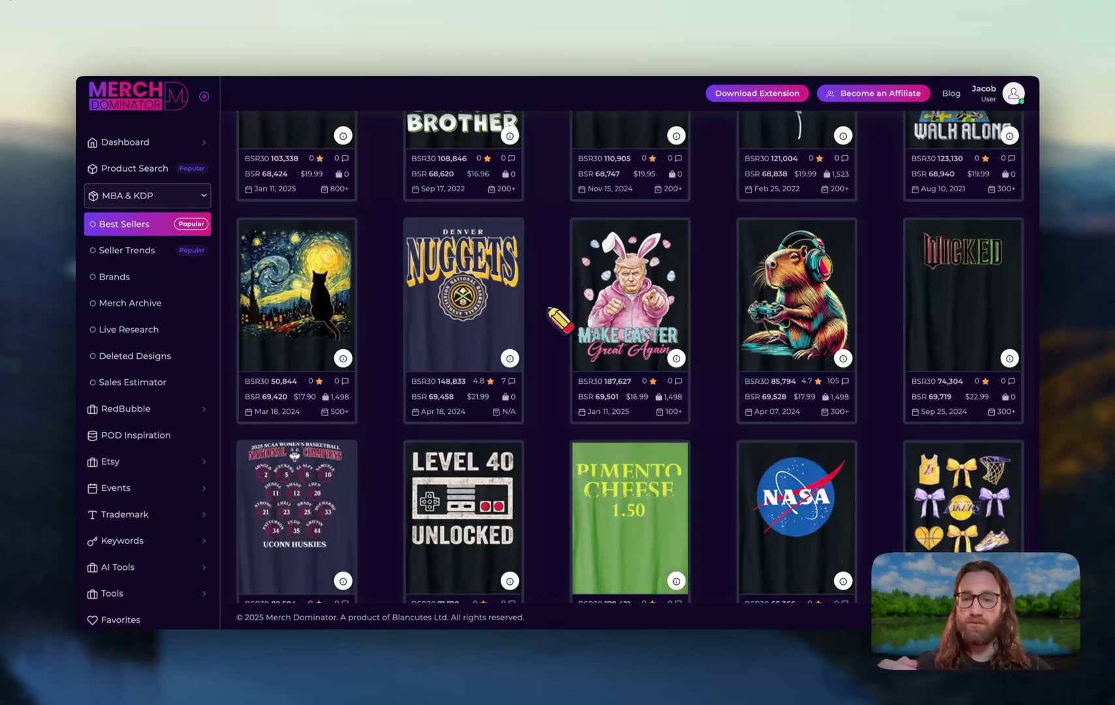
pyautogui.scroll(-4, 559, 318)
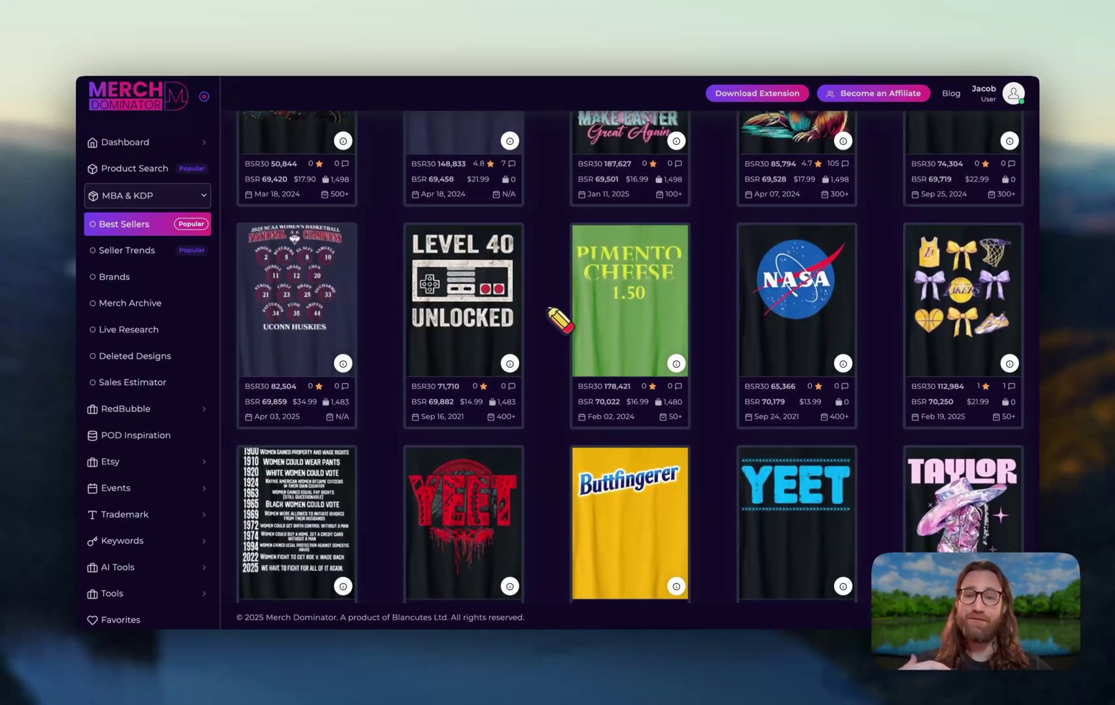
pyautogui.scroll(-1, 559, 319)
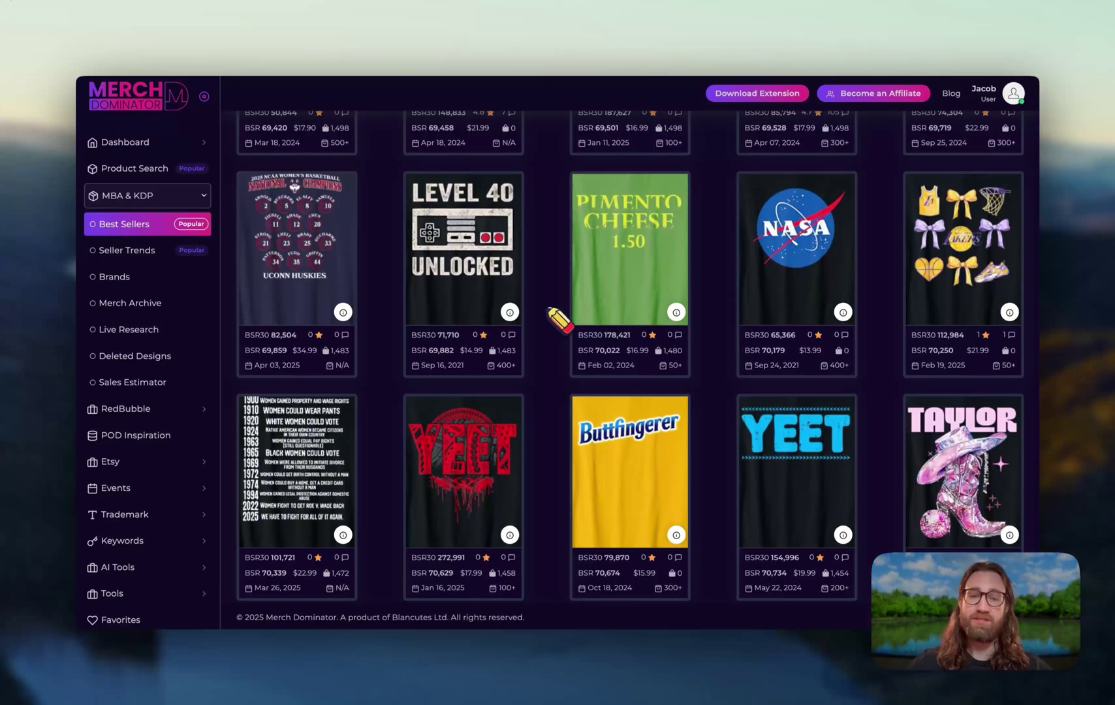
pyautogui.scroll(-1, 559, 319)
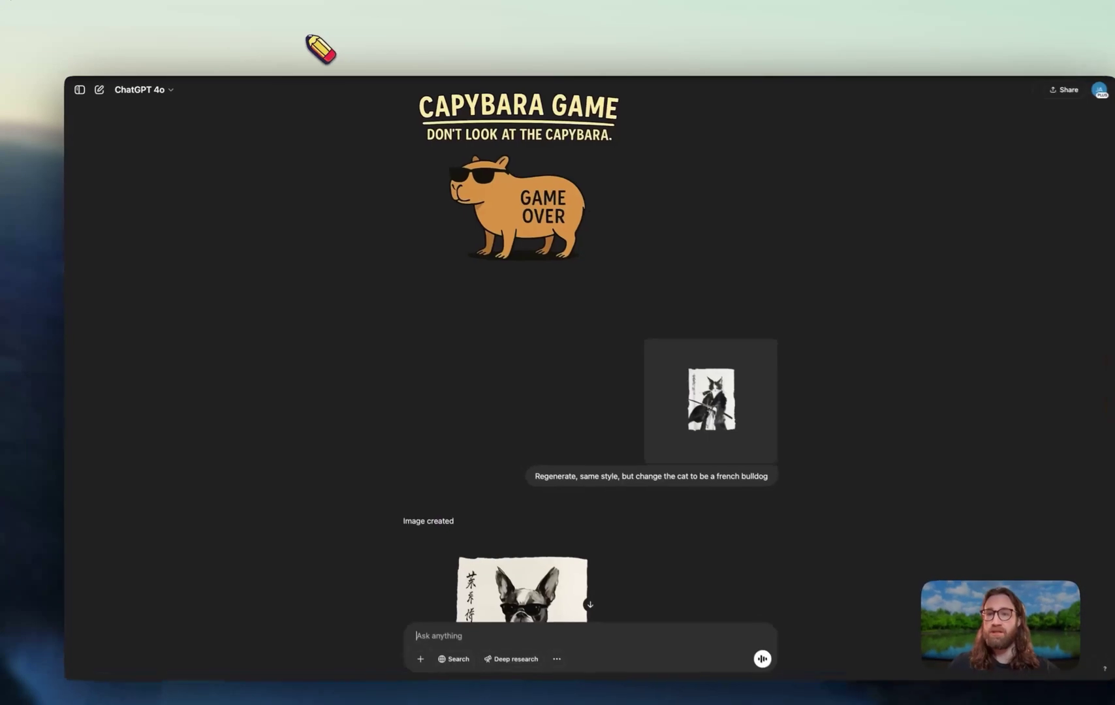
# Step: Switch to ChatGPT and review the French bulldog samurai images, from the regenerated version to the samurai sword and sunglasses-removal edits
pyautogui.scroll(-5, 388, 285)
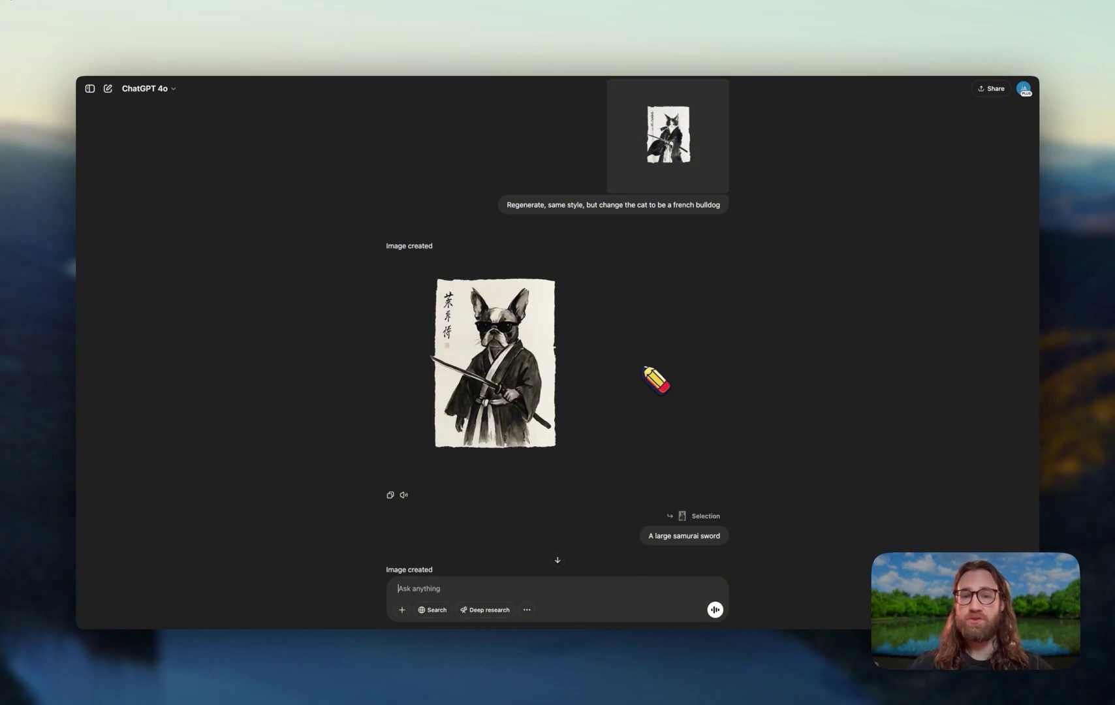
pyautogui.scroll(-2, 661, 381)
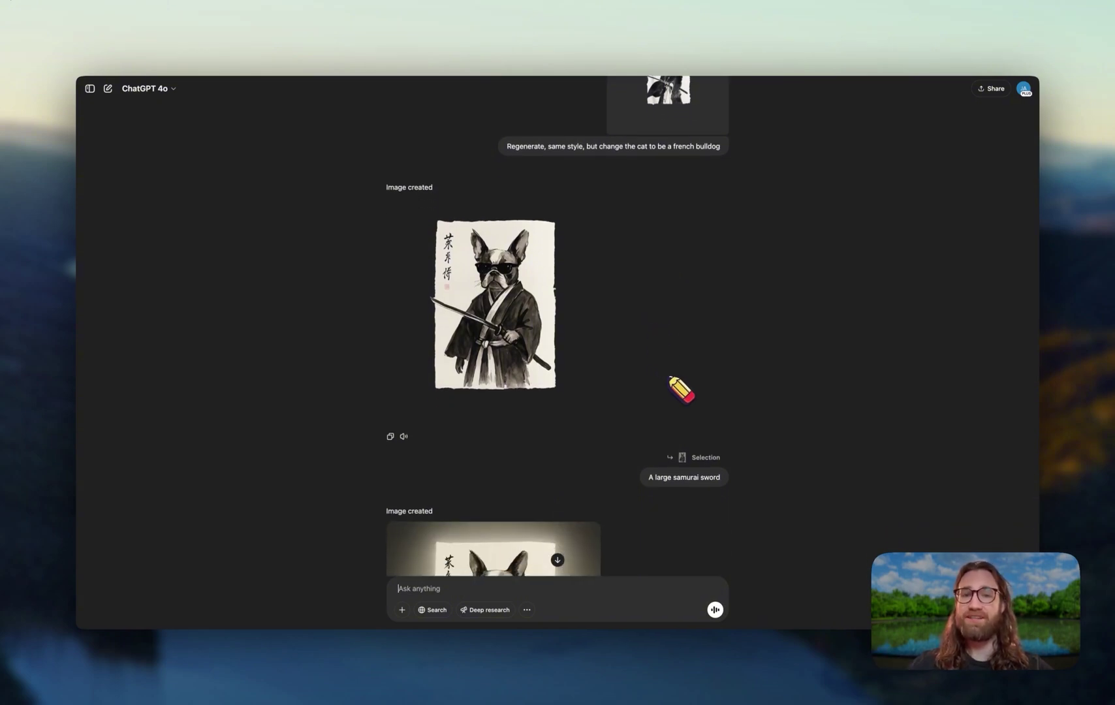
pyautogui.scroll(-5, 659, 392)
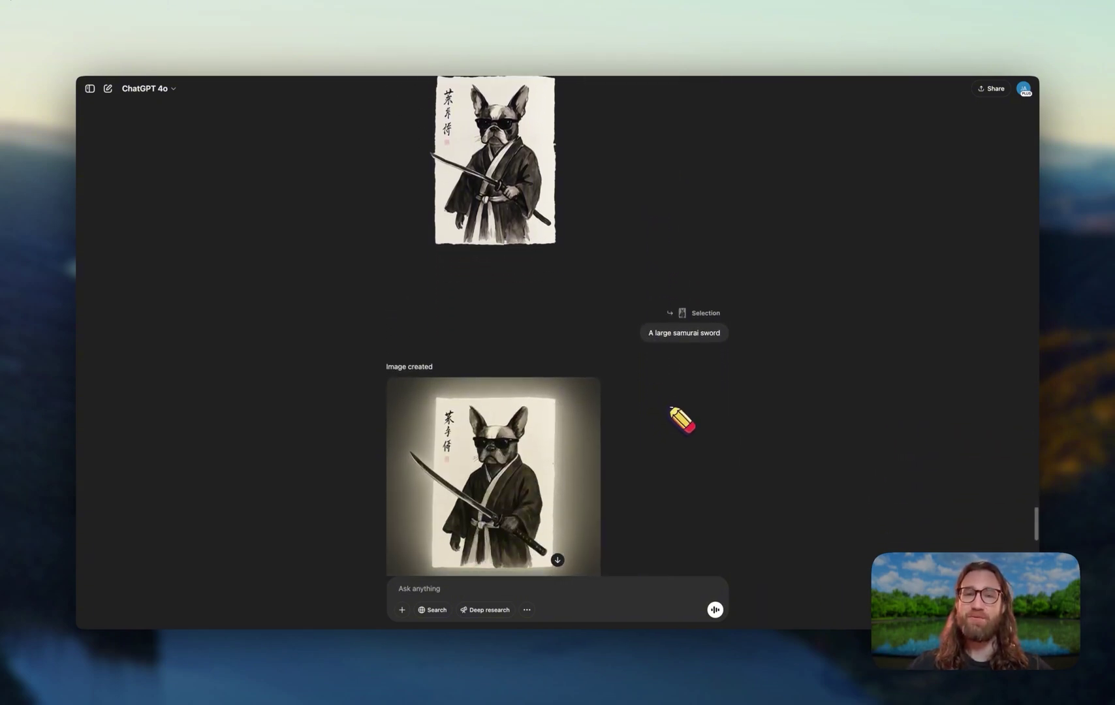
pyautogui.scroll(-8, 678, 437)
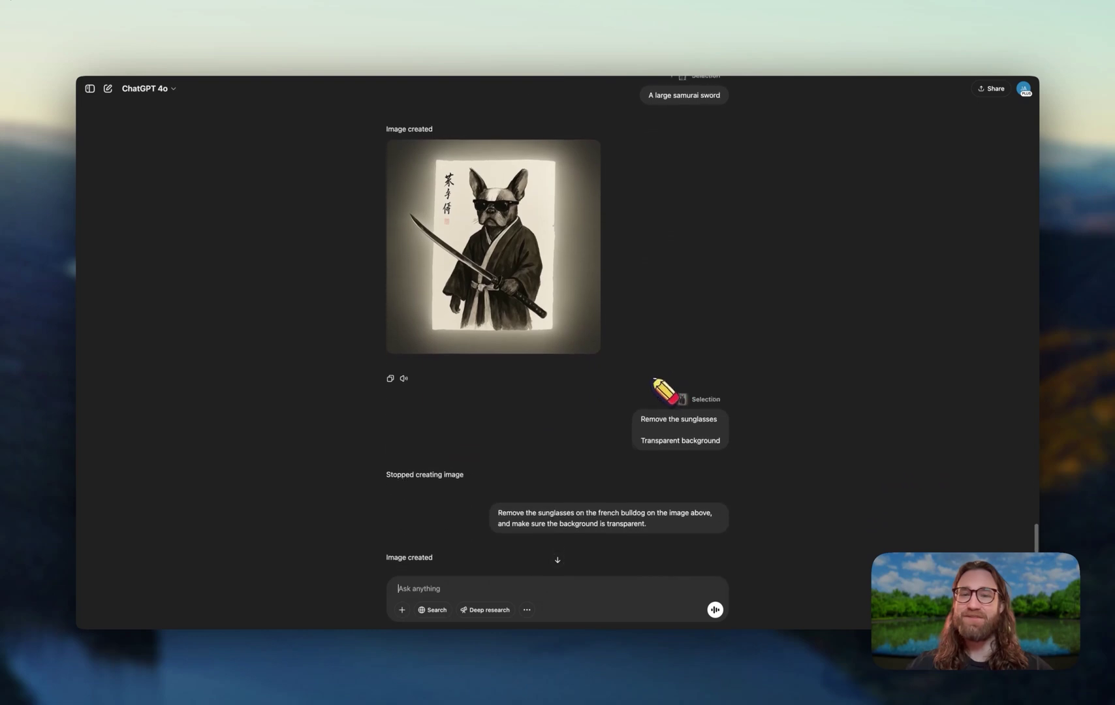